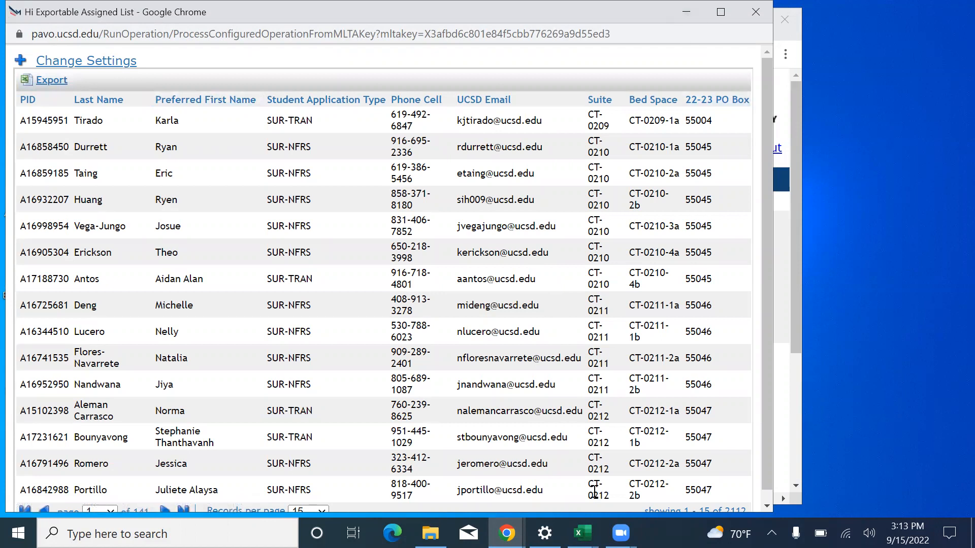
# - Switch to the Hi Exportable Assigned List workbook in Excel, look through its resident rows, and minimize it
pyautogui.click(583, 533)
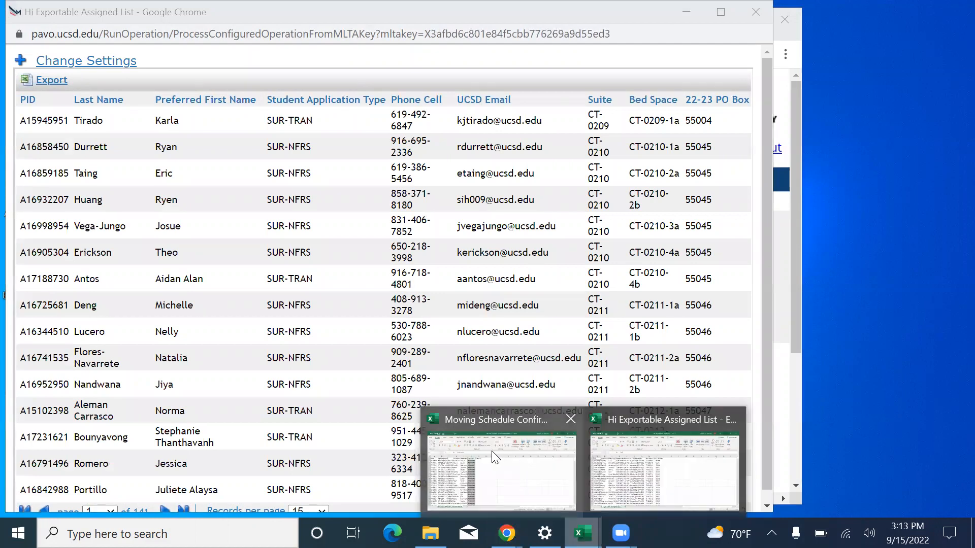
pyautogui.click(625, 455)
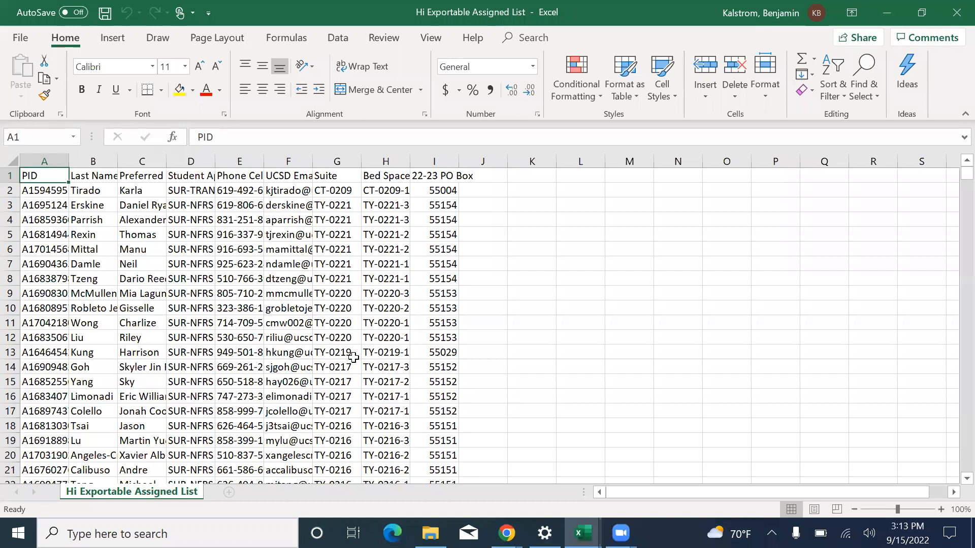
pyautogui.scroll(-2, 353, 358)
pyautogui.scroll(-5, 353, 358)
pyautogui.scroll(8, 538, 304)
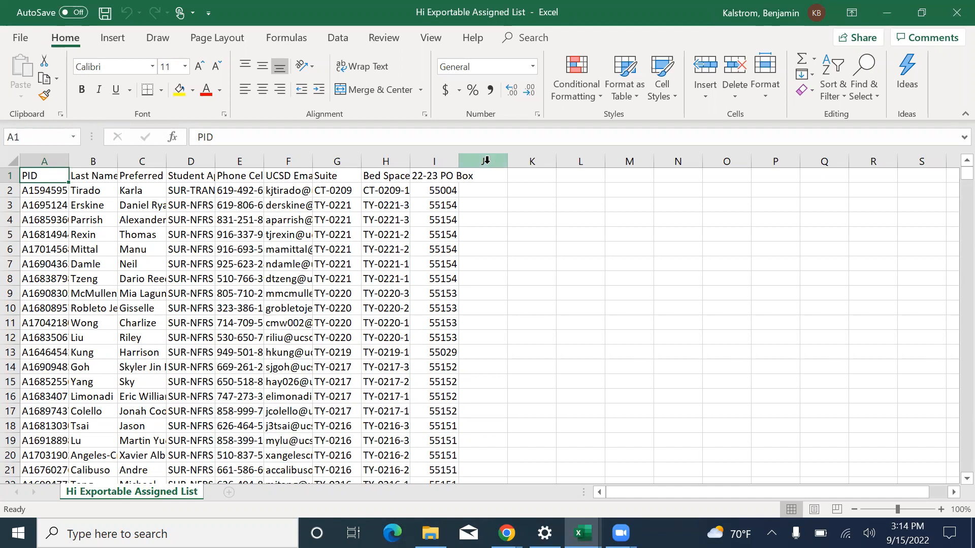
pyautogui.scroll(-4, 489, 306)
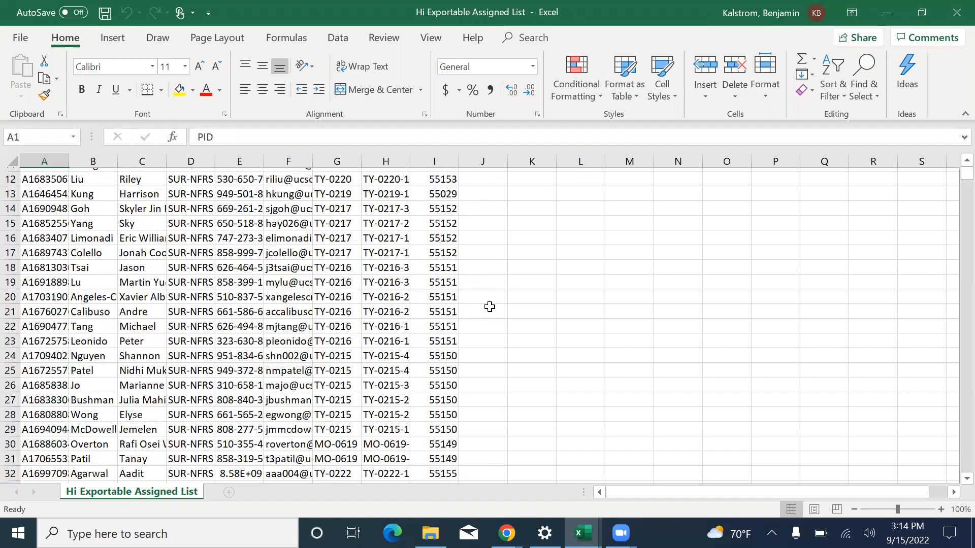
pyautogui.scroll(-20, 489, 306)
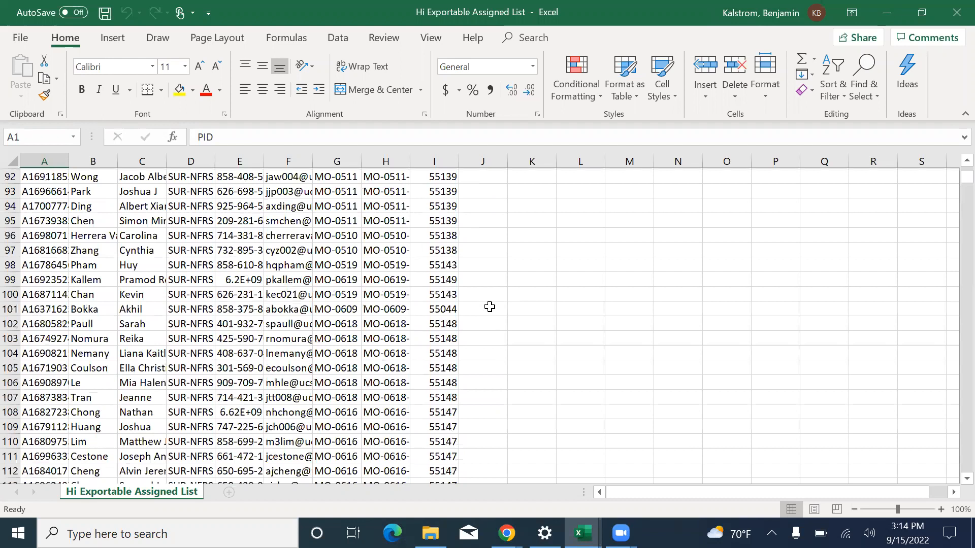
pyautogui.scroll(14, 490, 307)
pyautogui.scroll(16, 490, 307)
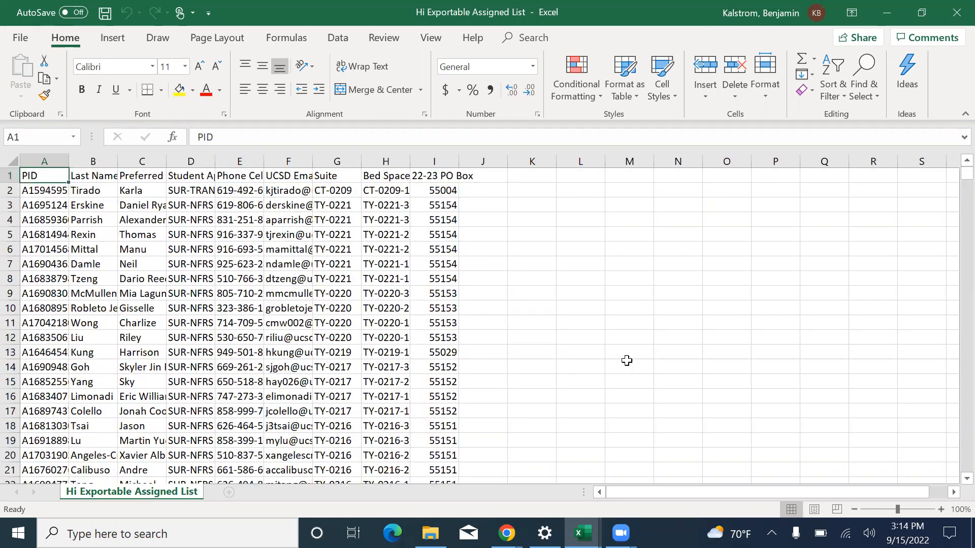
pyautogui.click(888, 8)
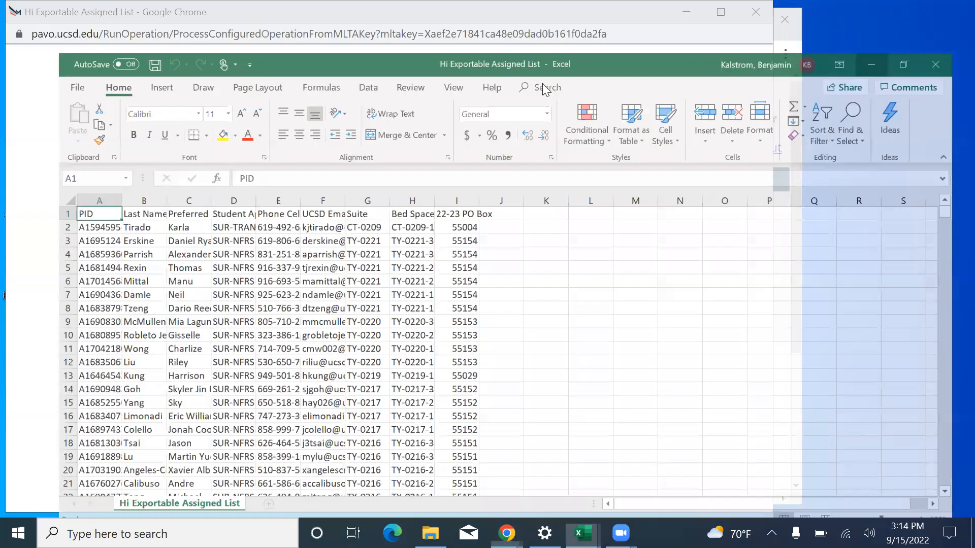
# - Return to the Mercury page in Chrome, open the FA22 Move-In Times Only report and reset its list
pyautogui.click(746, 20)
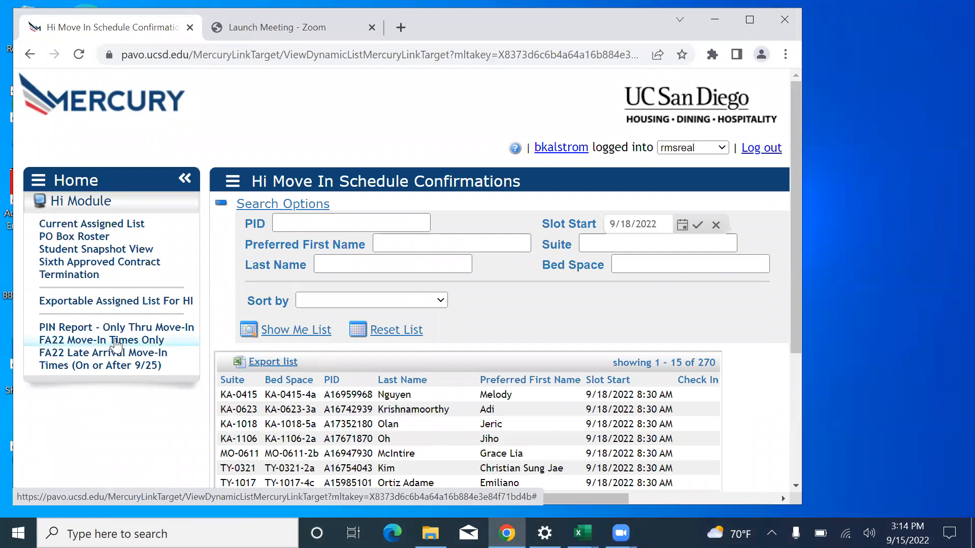
pyautogui.click(77, 347)
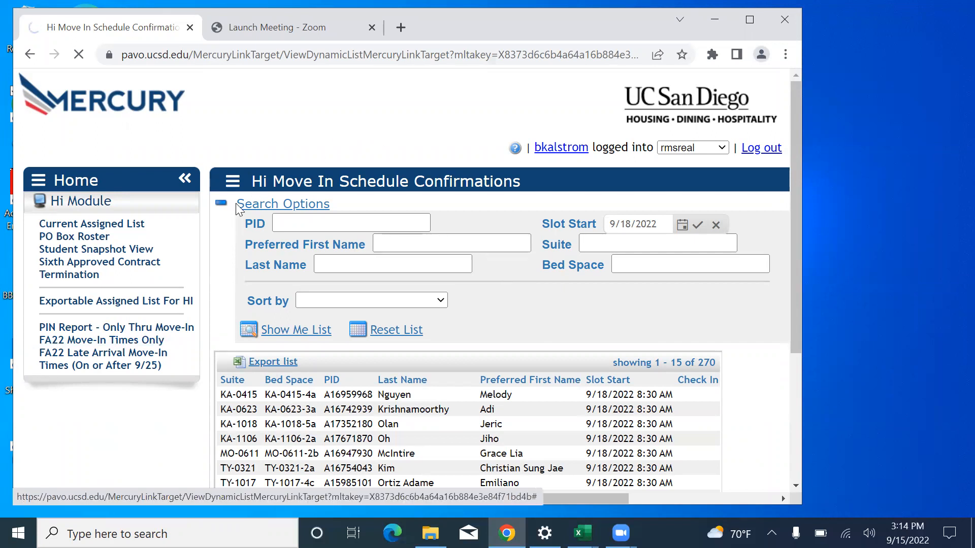
pyautogui.scroll(-3, 359, 281)
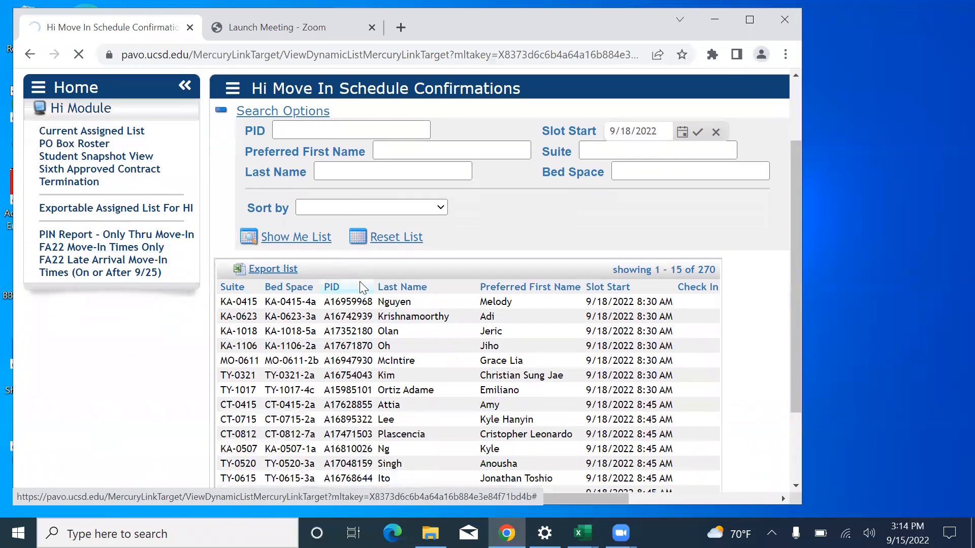
pyautogui.scroll(3, 374, 249)
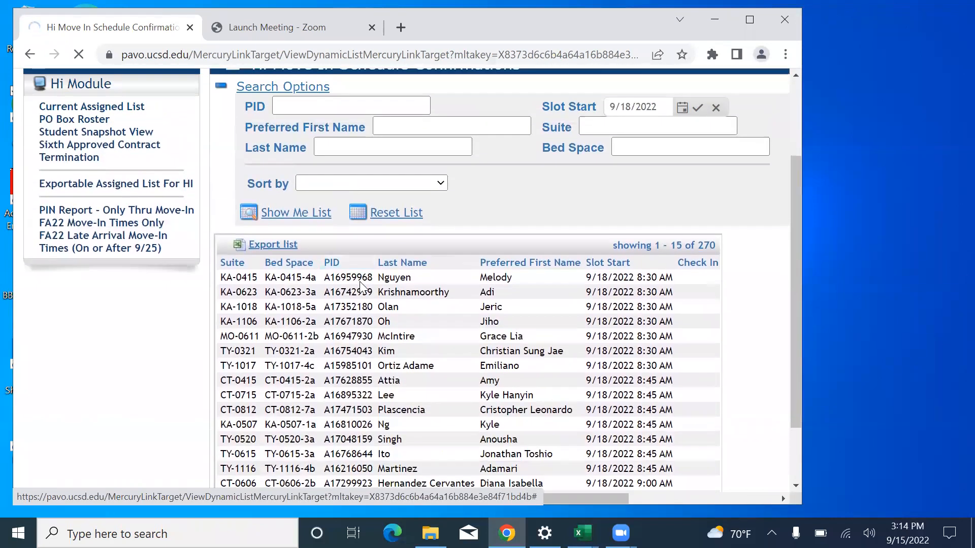
pyautogui.click(386, 210)
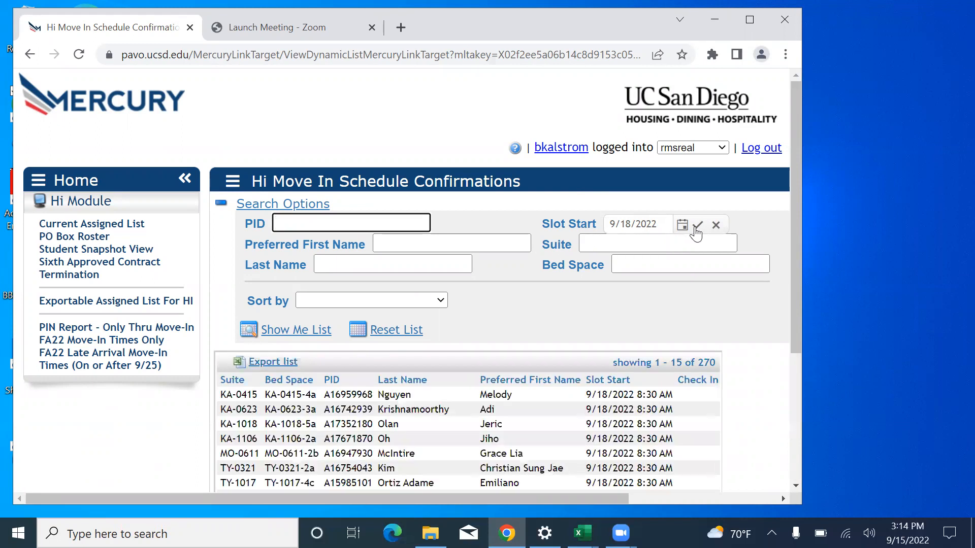
# - Export the 9/18/2022 move-in schedule confirmations and switch to the Moving Schedule ConfirmationListExport workbook in Excel
pyautogui.scroll(-2, 491, 346)
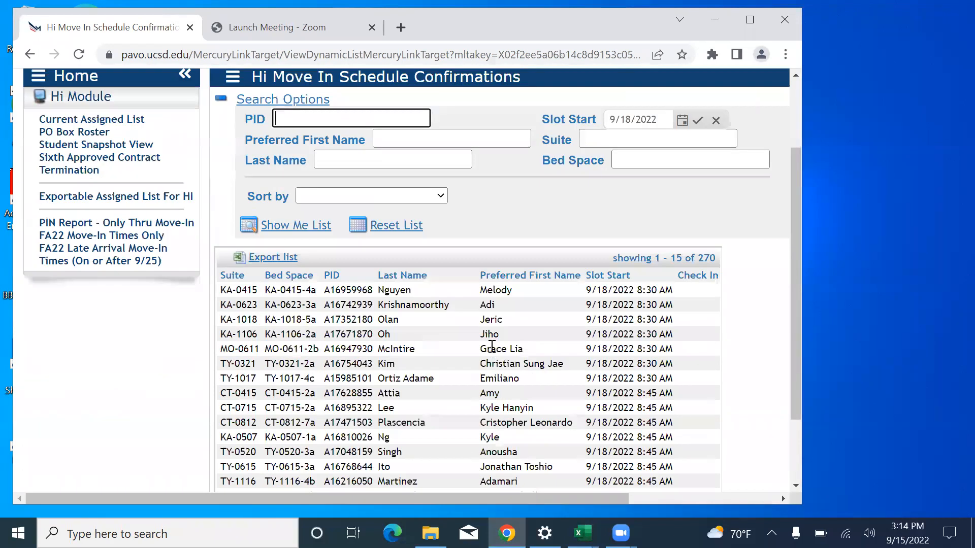
pyautogui.scroll(-2, 675, 211)
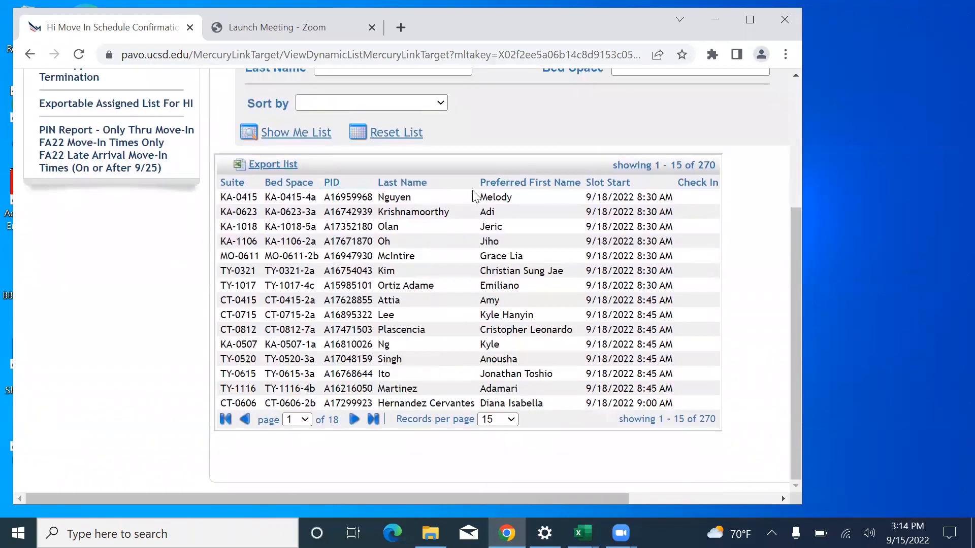
pyautogui.click(273, 166)
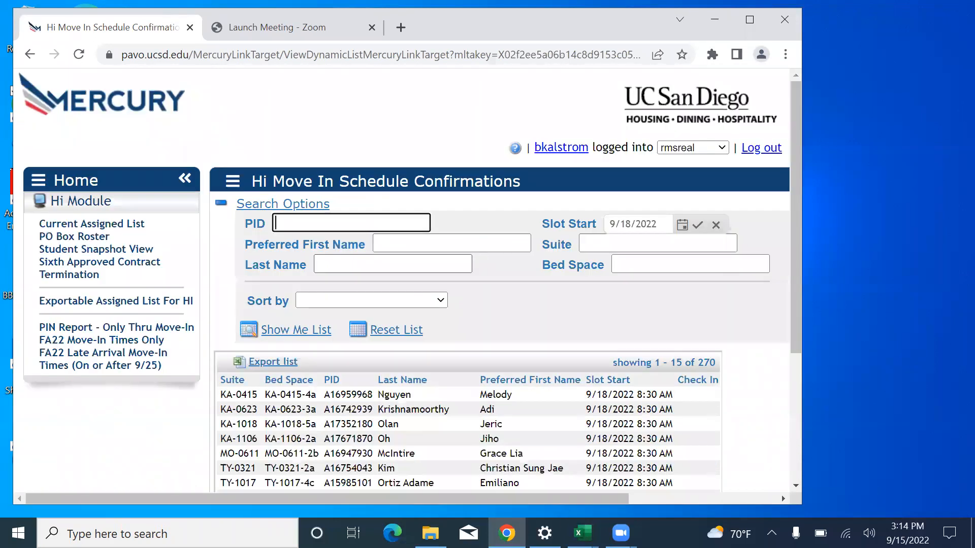
pyautogui.moveTo(583, 533)
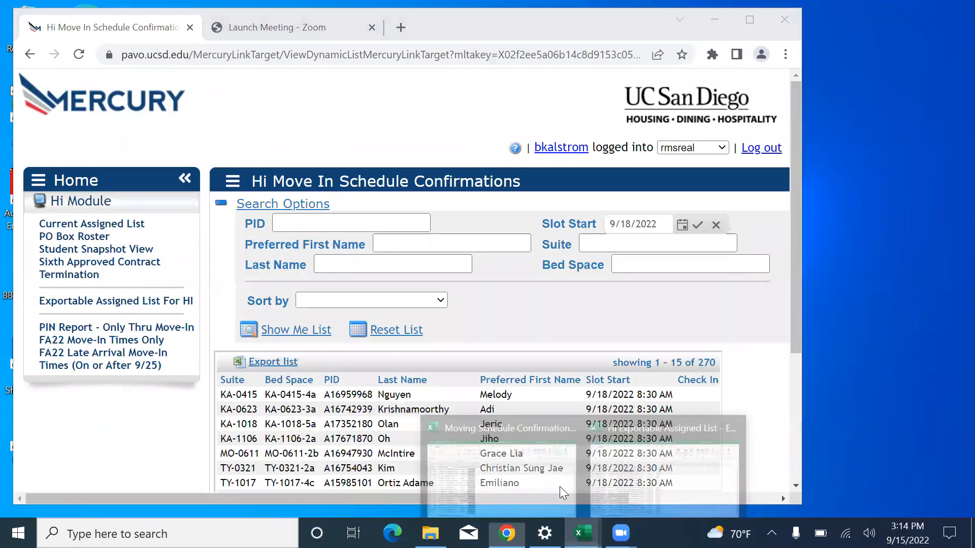
pyautogui.click(513, 470)
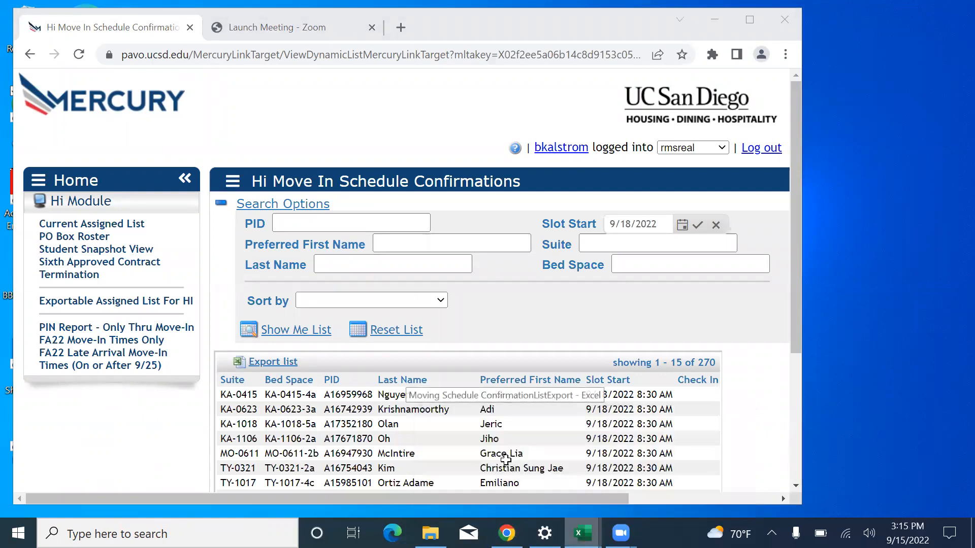
pyautogui.click(459, 319)
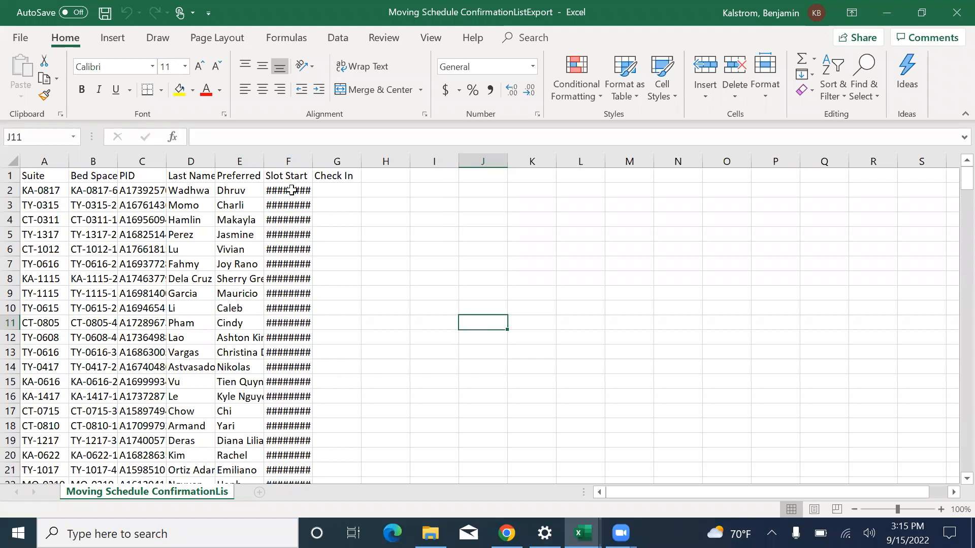
# - Format the whole Slot Start column as a date with the 3/14/12 1:30 PM type
pyautogui.click(288, 163)
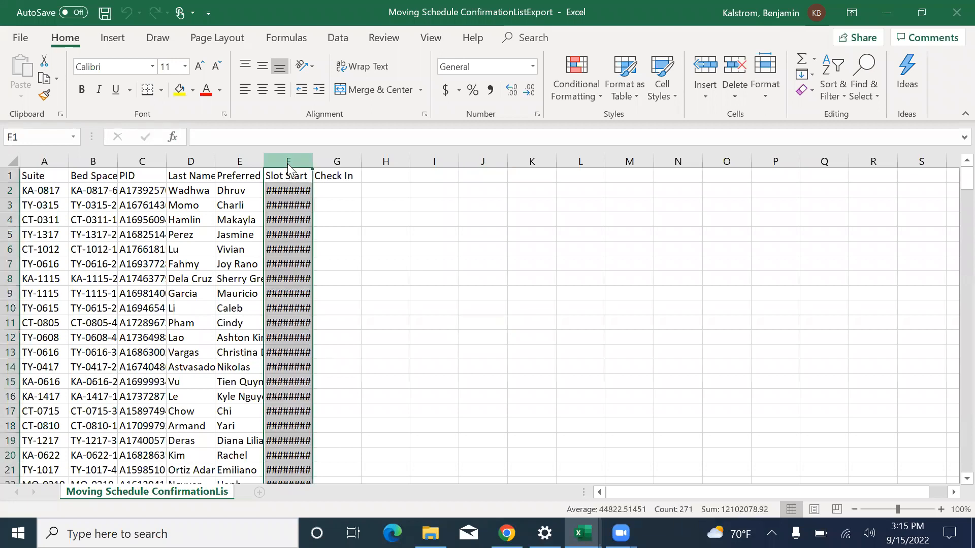
pyautogui.rightClick(288, 168)
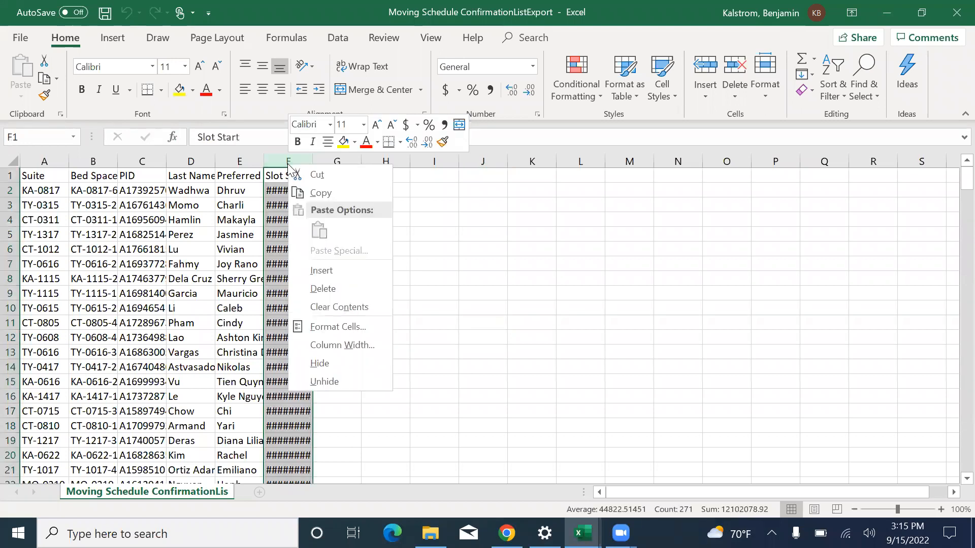
pyautogui.click(341, 325)
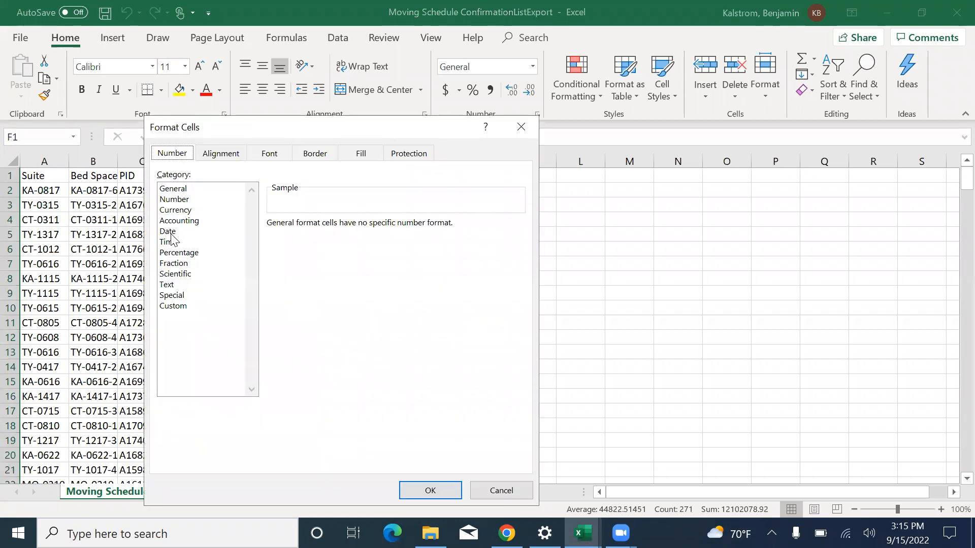
pyautogui.click(173, 233)
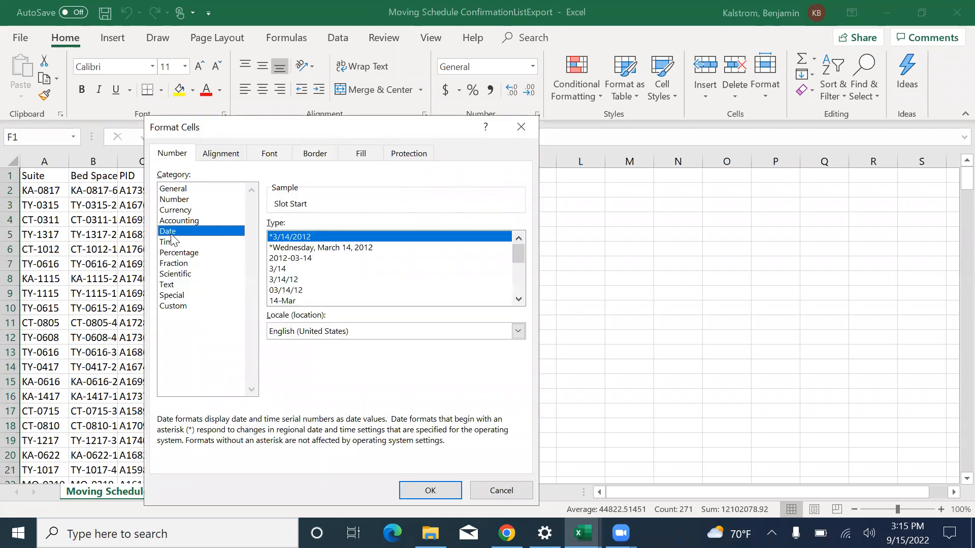
pyautogui.click(518, 300)
pyautogui.click(519, 299)
pyautogui.click(518, 300)
pyautogui.click(519, 300)
pyautogui.click(518, 299)
pyautogui.click(518, 300)
pyautogui.click(519, 300)
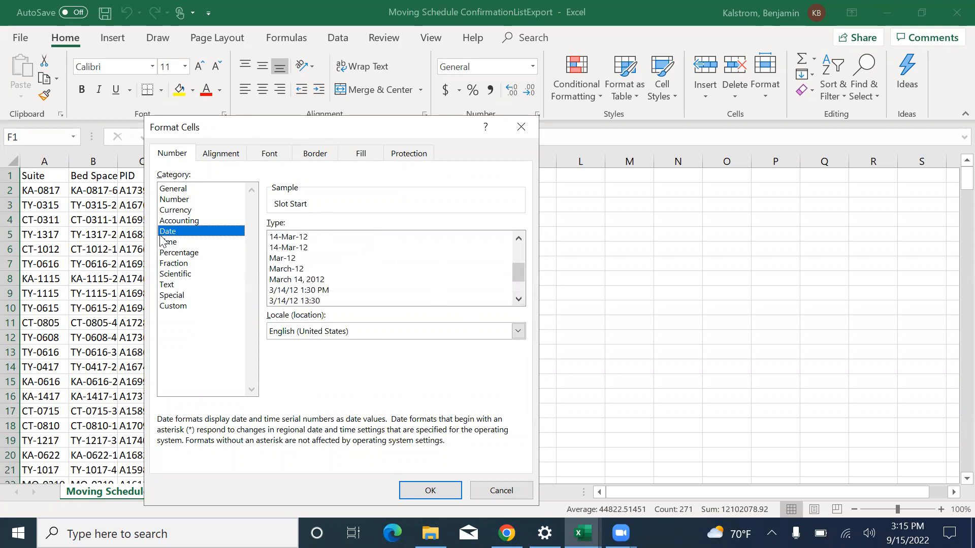
pyautogui.click(312, 294)
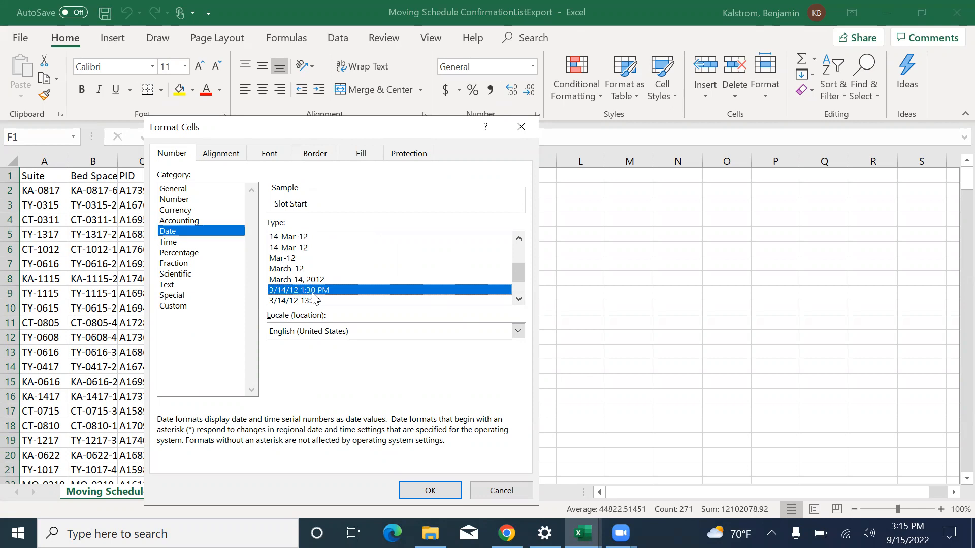
pyautogui.click(435, 490)
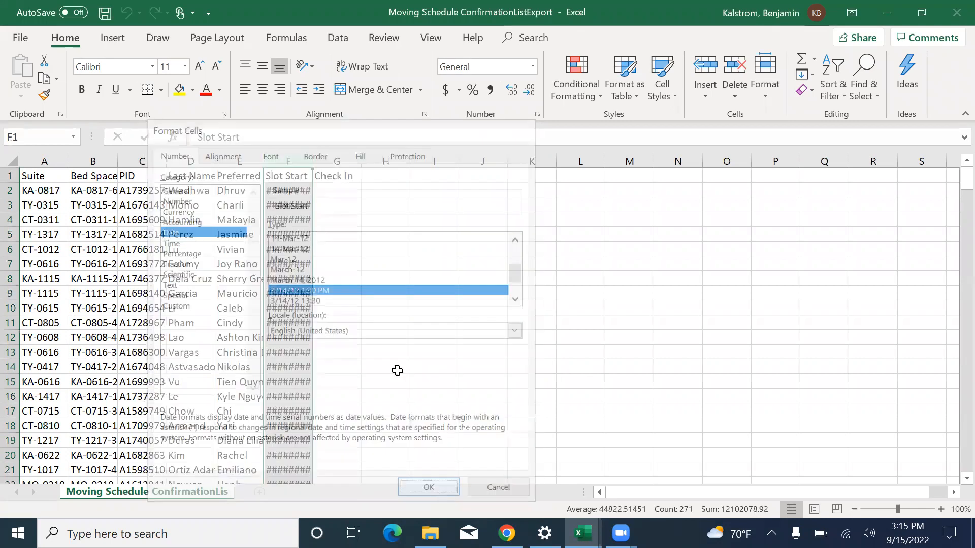
pyautogui.click(394, 317)
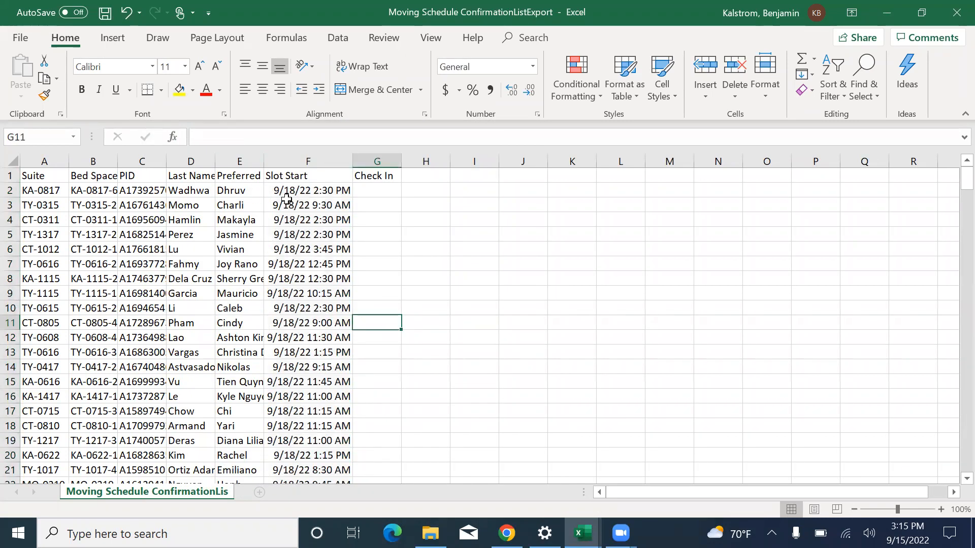
# - Review the Slot Start times down the sheet, and minimize the workbook and the browser to clear the desktop
pyautogui.scroll(-1, 299, 254)
pyautogui.scroll(-2, 299, 254)
pyautogui.scroll(-14, 298, 254)
pyautogui.scroll(-7, 299, 254)
pyautogui.scroll(20, 299, 254)
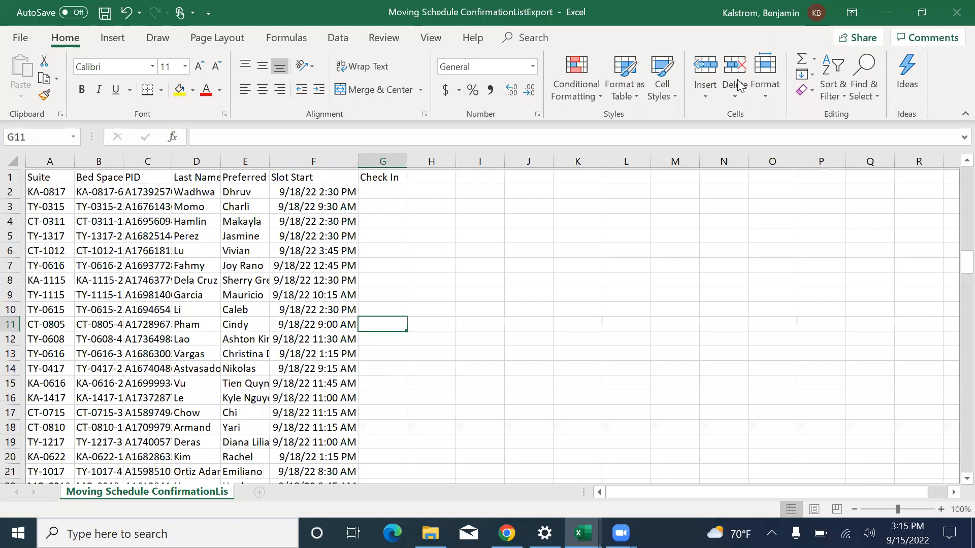
pyautogui.click(884, 7)
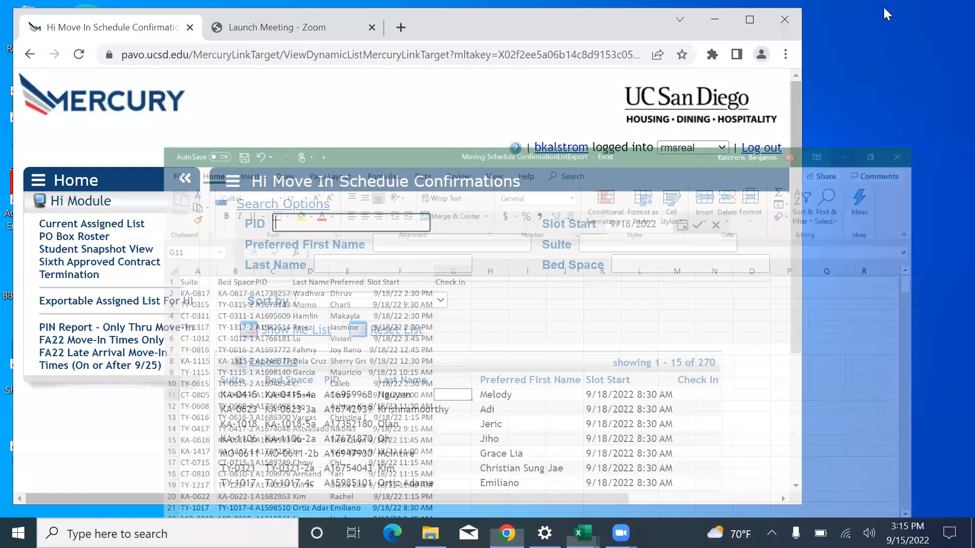
pyautogui.click(713, 25)
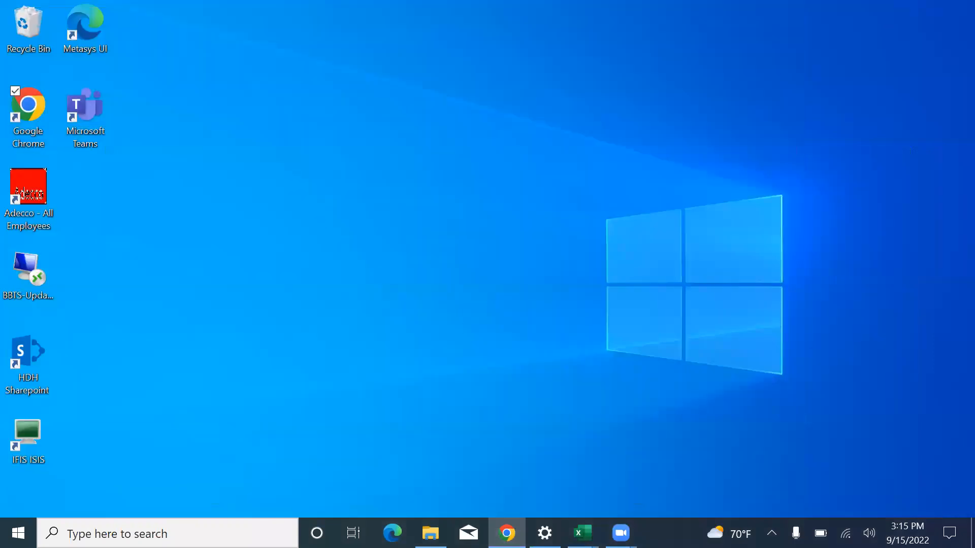
# - Bring back the Moving Schedule workbook as a floating window and narrow it to show only columns A to F
pyautogui.moveTo(582, 533)
pyautogui.click(466, 427)
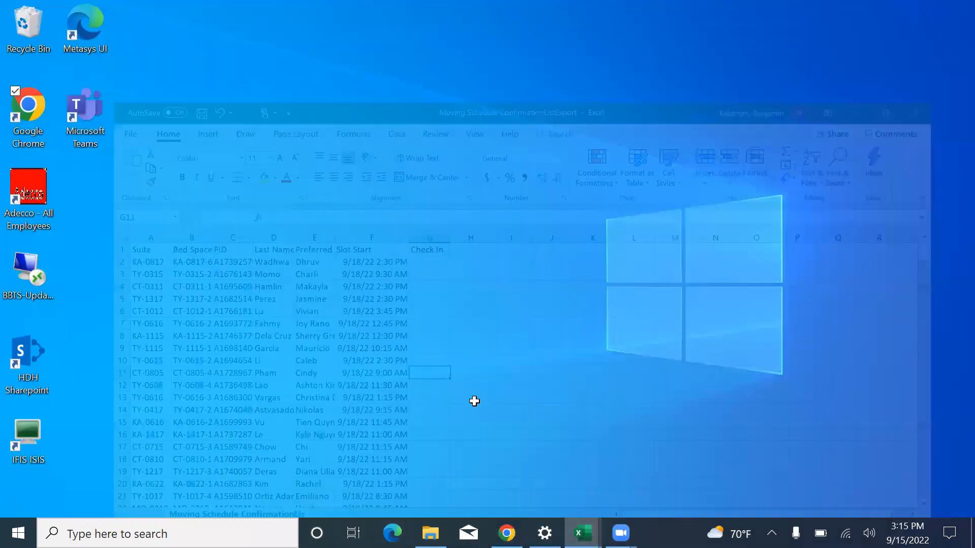
pyautogui.click(925, 12)
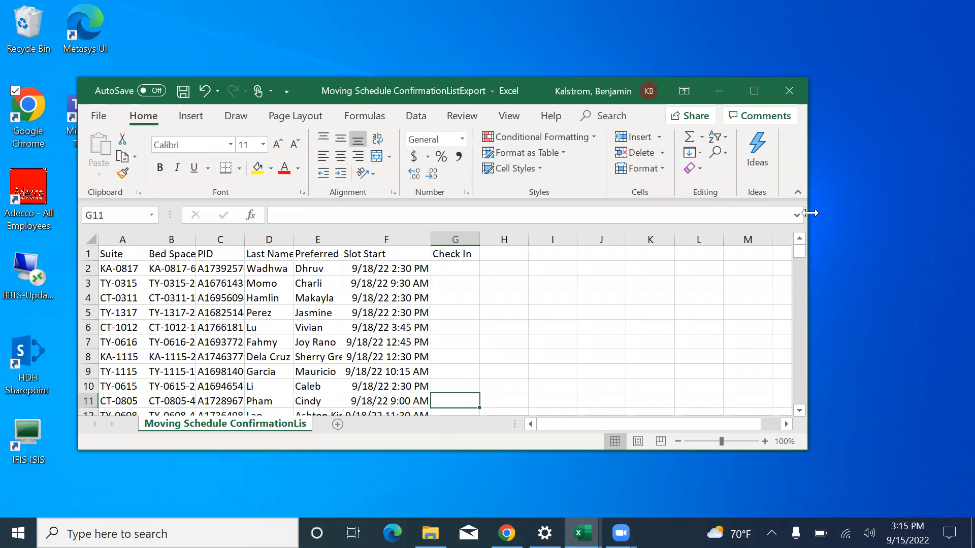
pyautogui.moveTo(810, 213); pyautogui.dragTo(452, 213)
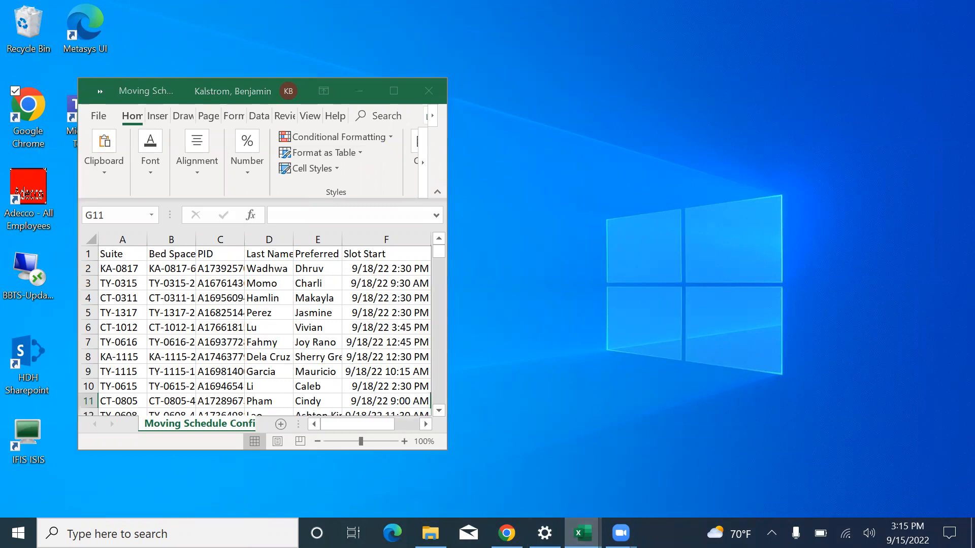
# - Bring up the Hi Exportable Assigned List workbook as a floating window and narrow it to about columns A to F
pyautogui.click(583, 533)
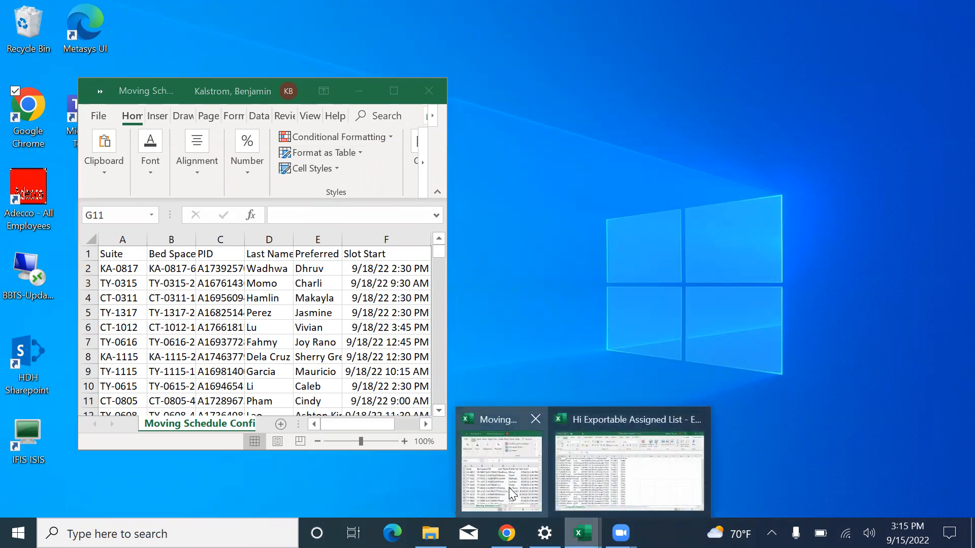
pyautogui.click(593, 472)
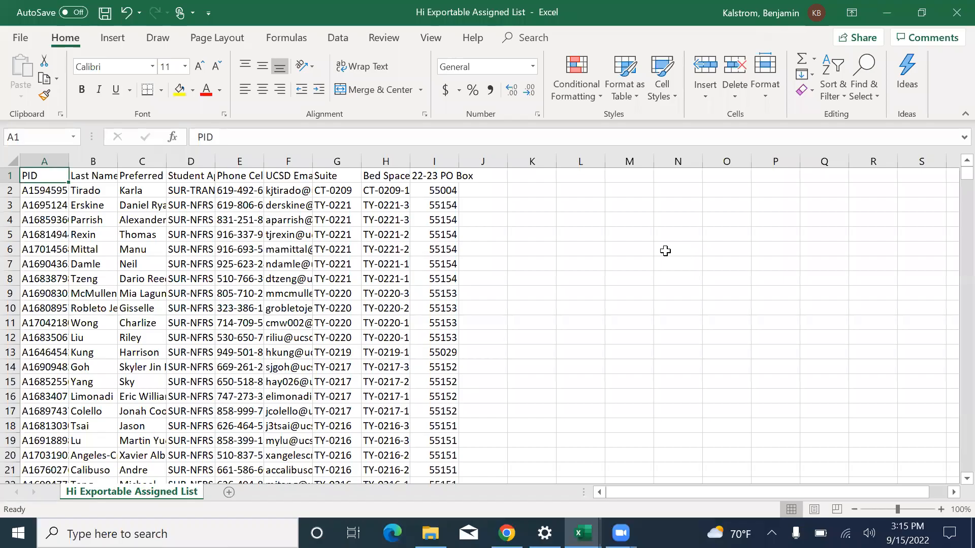
pyautogui.click(922, 12)
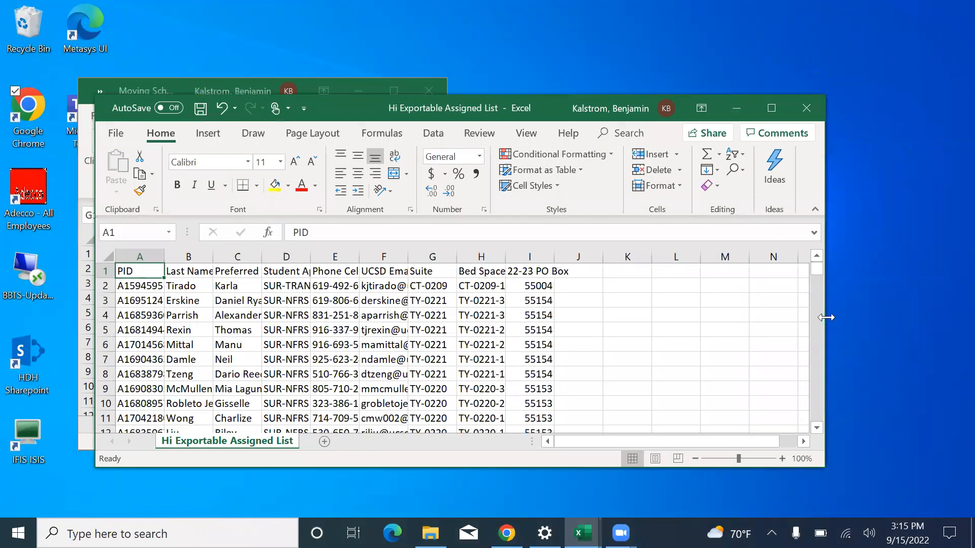
pyautogui.moveTo(826, 317); pyautogui.dragTo(431, 203)
# - Arrange the Hi Exportable Assigned List and Moving Schedule windows side by side, enlarging each to fill about half of the screen
pyautogui.click(440, 167)
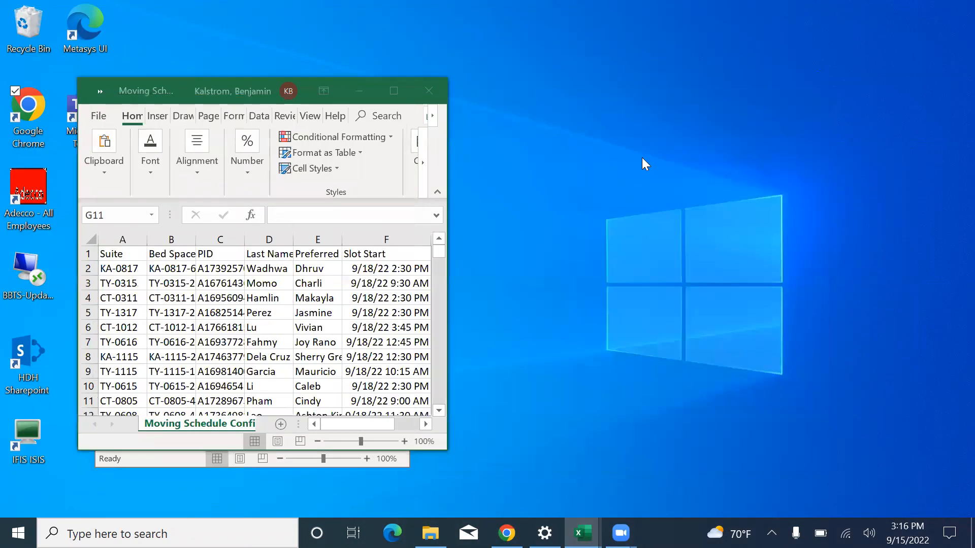
pyautogui.moveTo(175, 87); pyautogui.dragTo(664, 90)
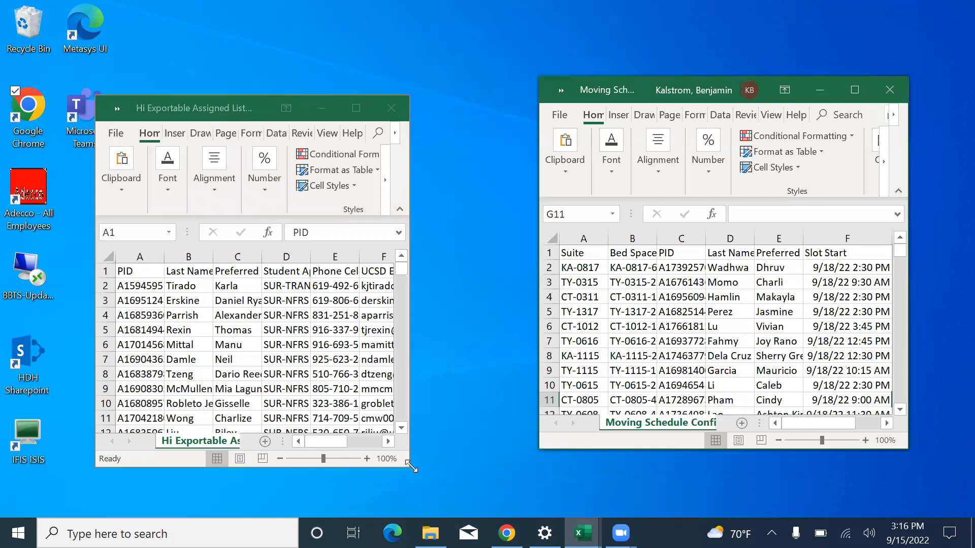
pyautogui.moveTo(411, 466); pyautogui.dragTo(517, 514)
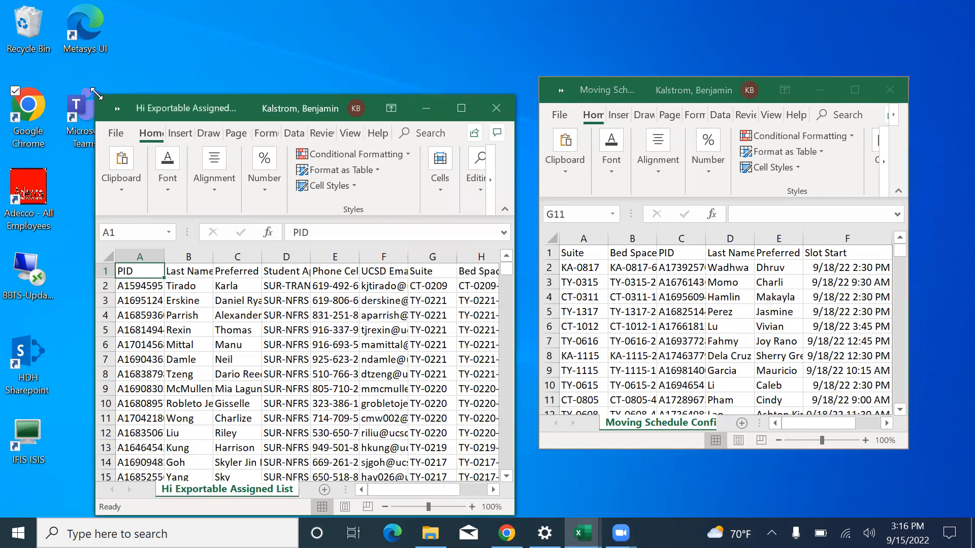
pyautogui.moveTo(96, 94); pyautogui.dragTo(2, 2)
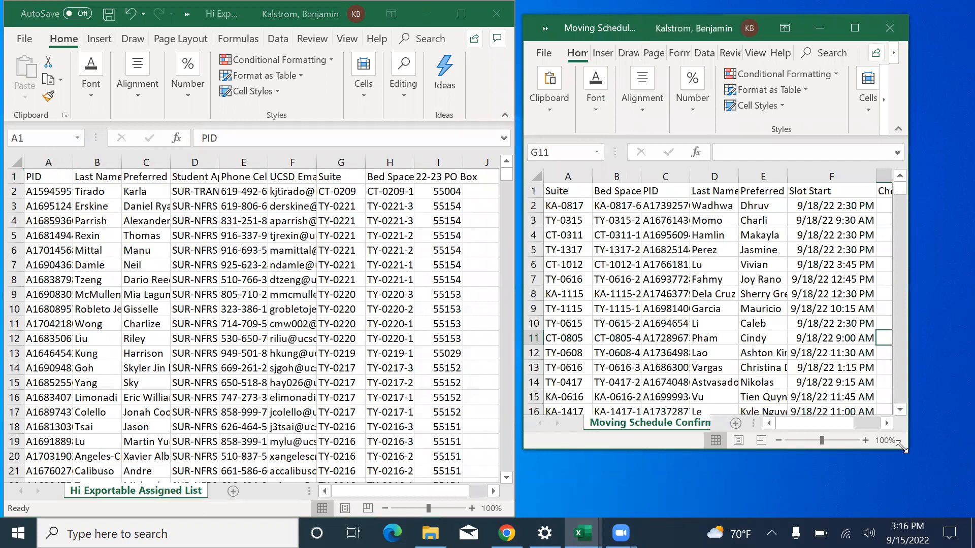
pyautogui.moveTo(902, 447); pyautogui.dragTo(955, 517)
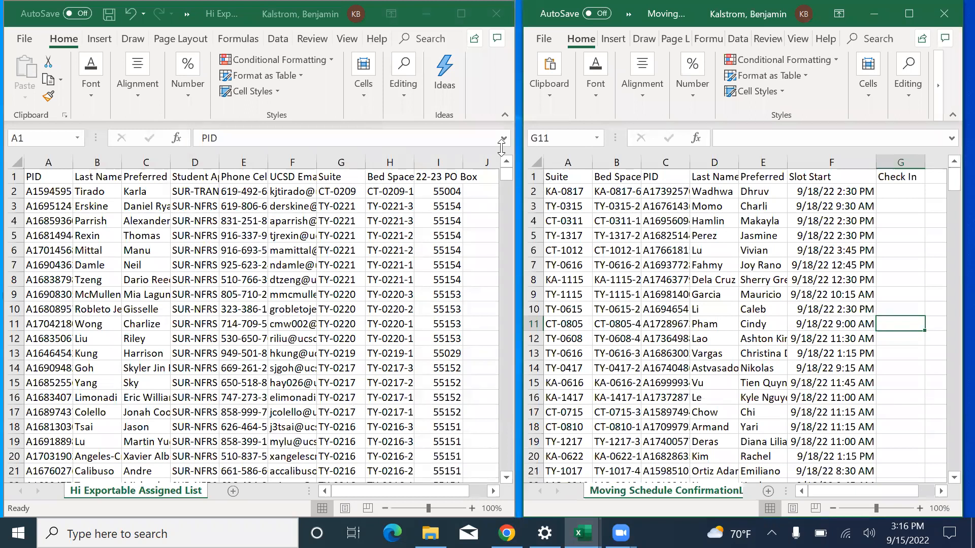
# - Add the header Slot Start in cell J1 of the Hi Exportable Assigned List sheet
pyautogui.click(481, 177)
pyautogui.click(484, 177)
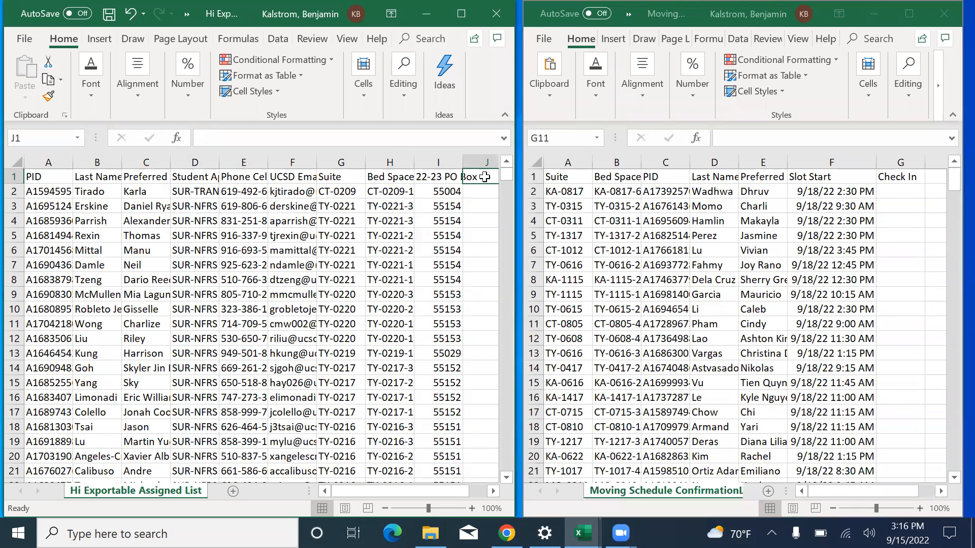
pyautogui.doubleClick(484, 177)
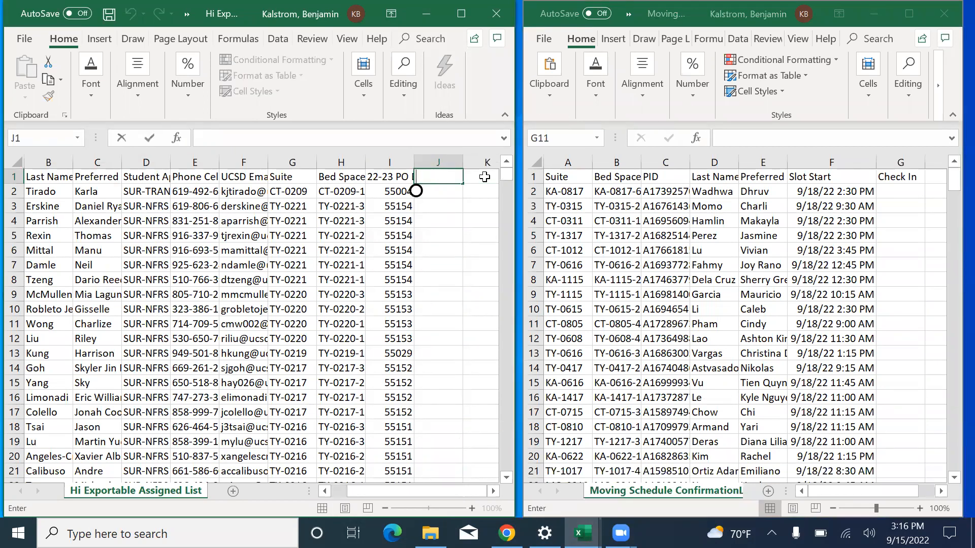
pyautogui.write('Slot Start')
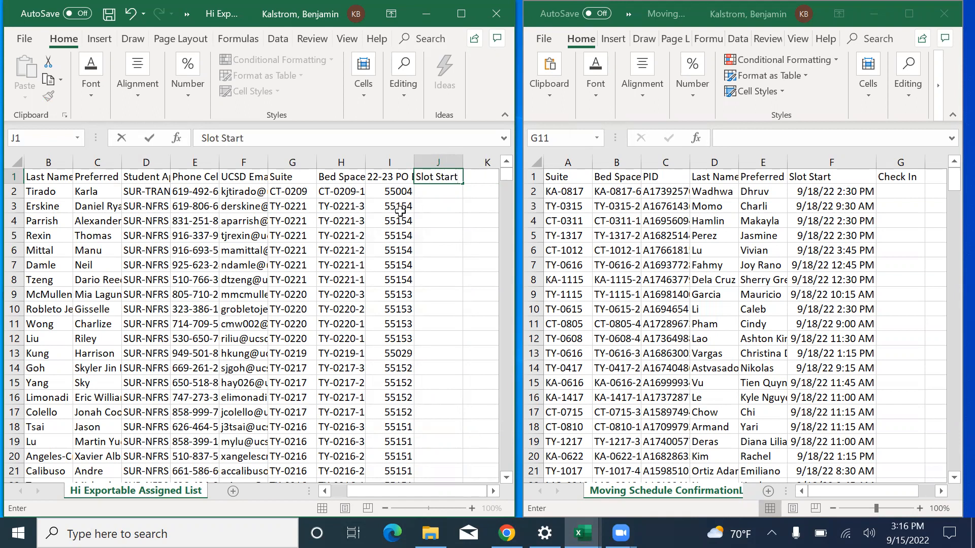
pyautogui.click(845, 197)
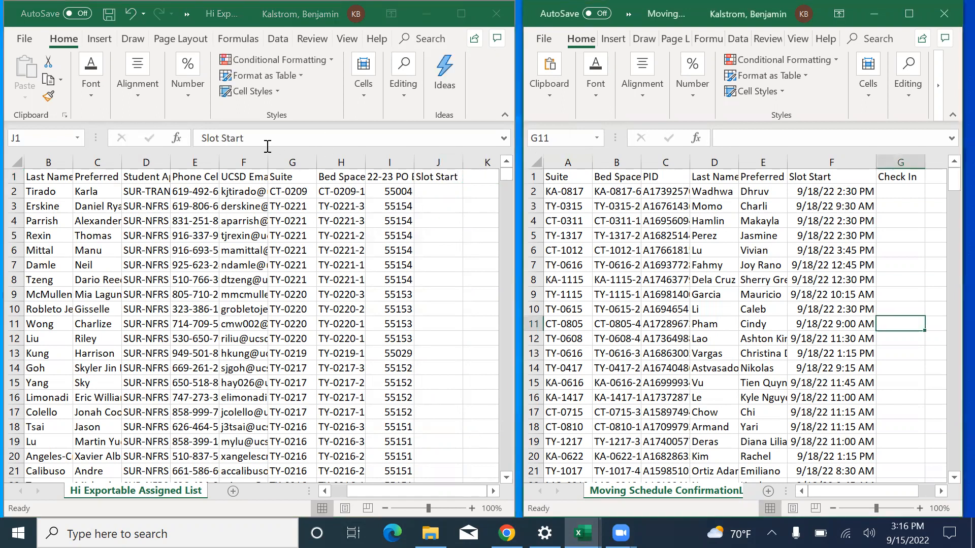
# - Try to start an INDEX formula in J2 of the assigned list, using column F of the Moving Schedule workbook as the array
pyautogui.click(438, 190)
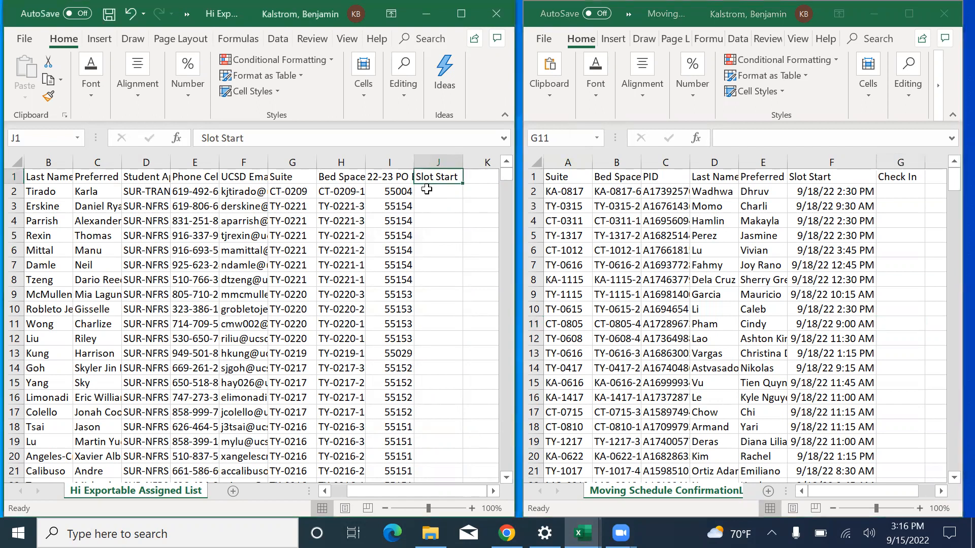
pyautogui.click(426, 189)
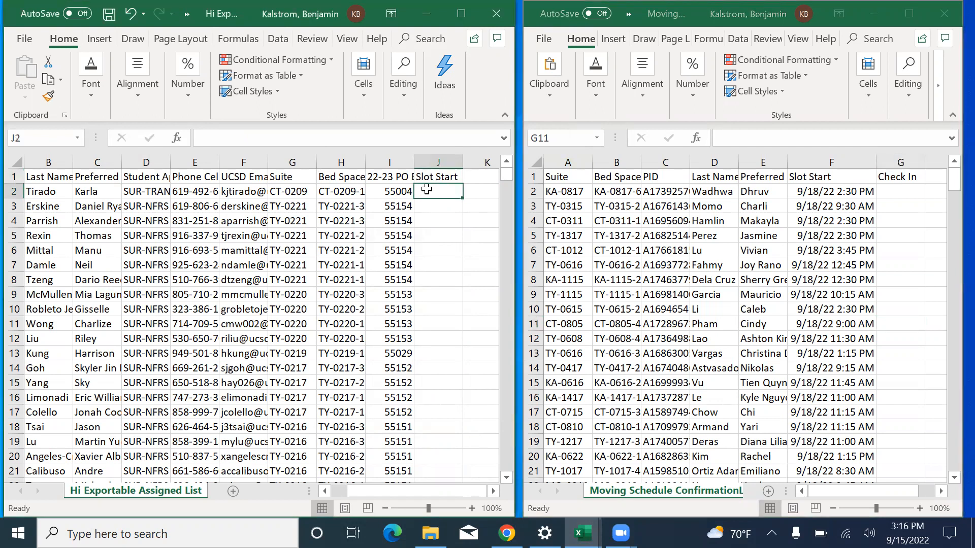
pyautogui.hscroll(-1, 160, 230)
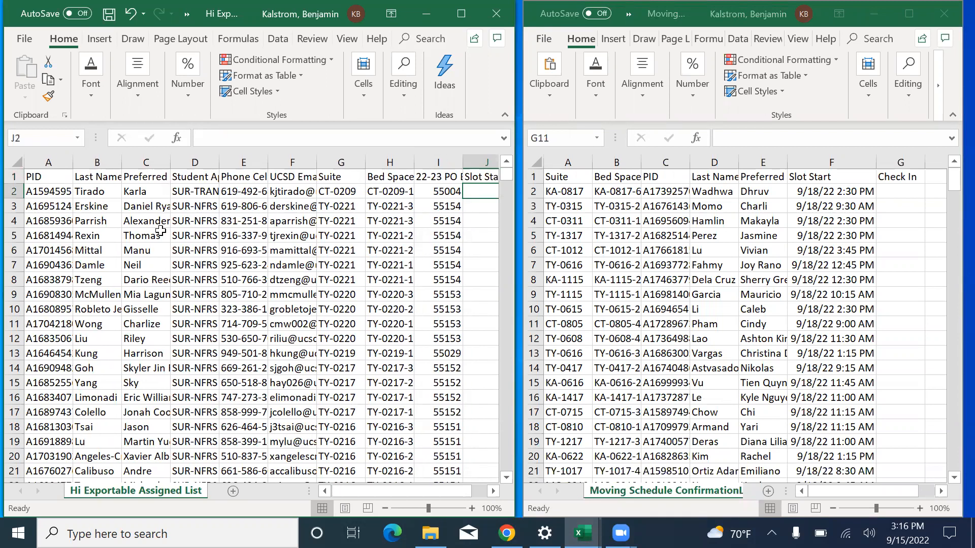
pyautogui.hscroll(1, 161, 230)
pyautogui.click(211, 138)
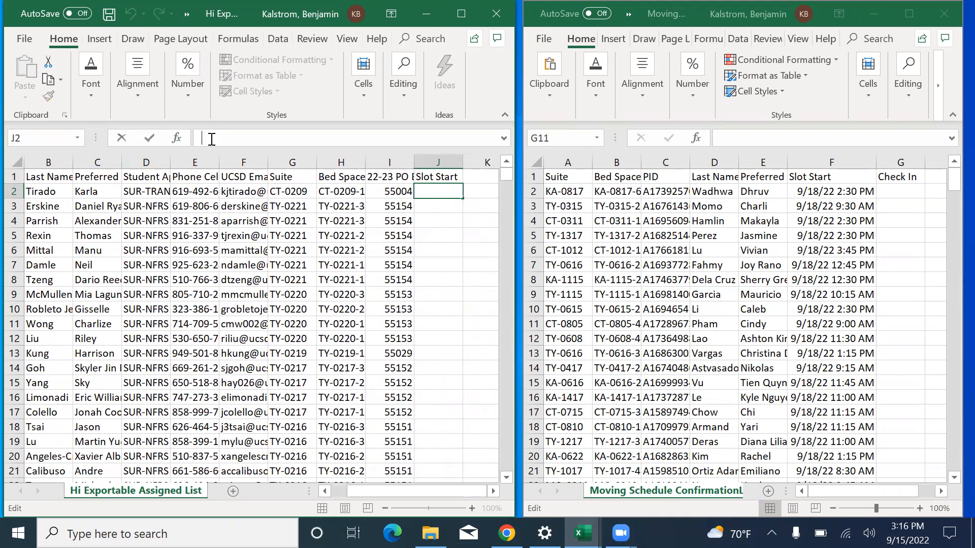
pyautogui.write('+')
pyautogui.press('BackSpace')
pyautogui.write('=in')
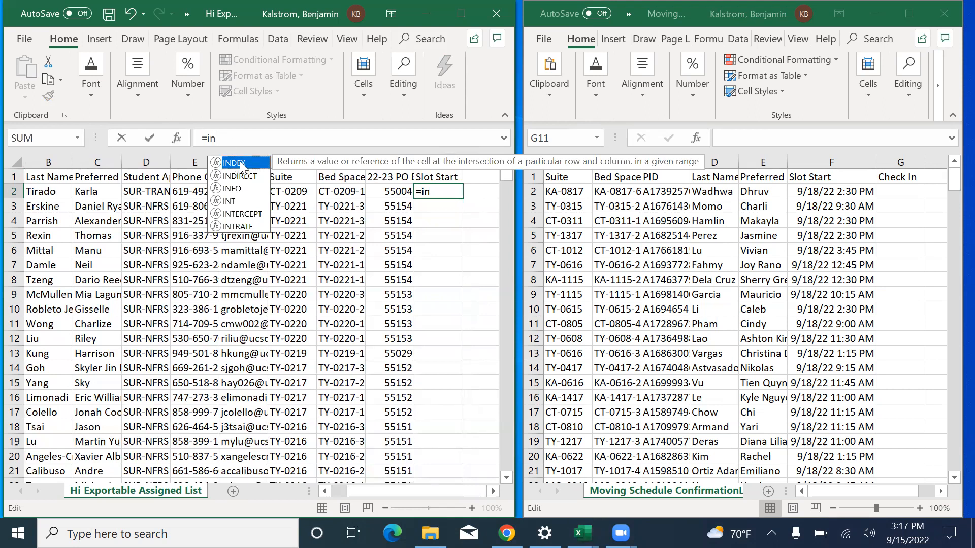
pyautogui.write('dex')
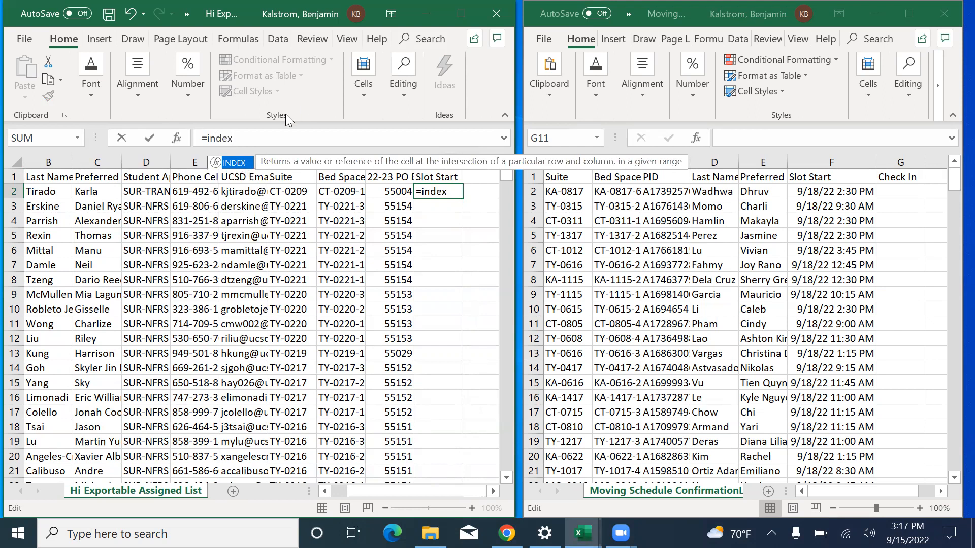
pyautogui.write('(')
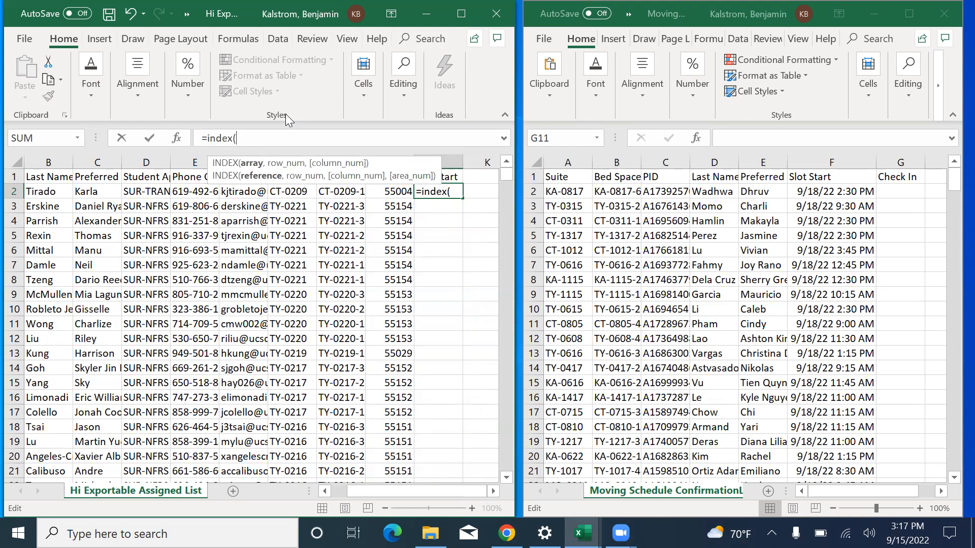
pyautogui.click(821, 157)
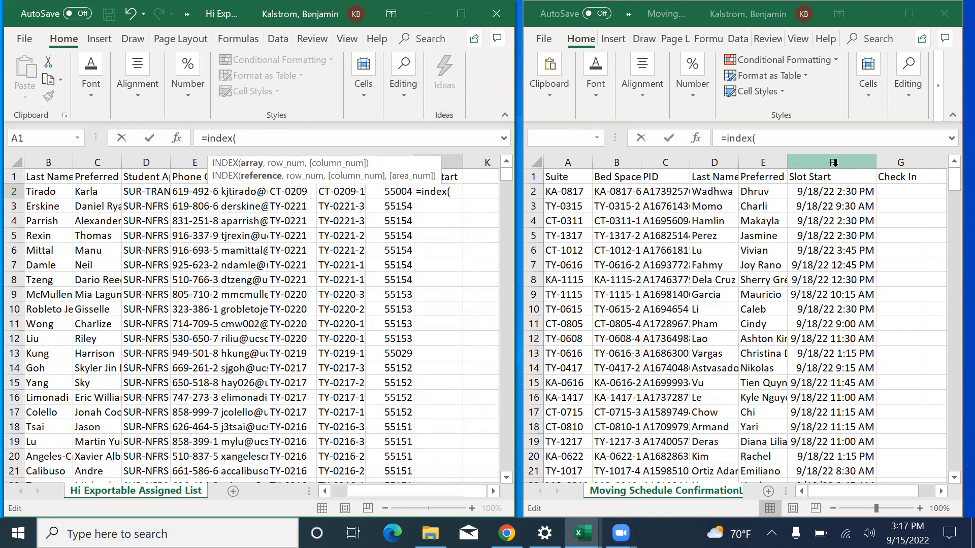
pyautogui.click(834, 162)
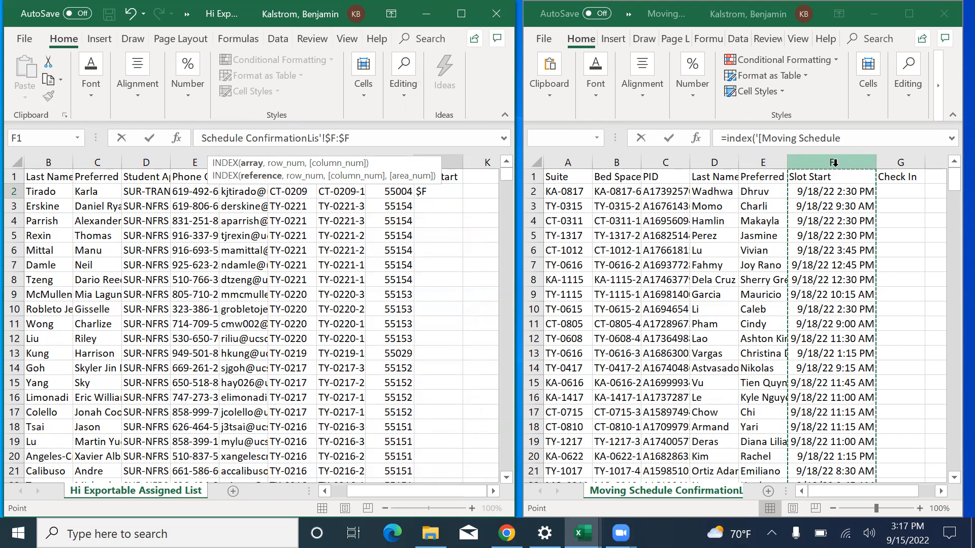
# - Try to add a MATCH function on the PID in A2 as the row argument of the INDEX formula
pyautogui.write(',')
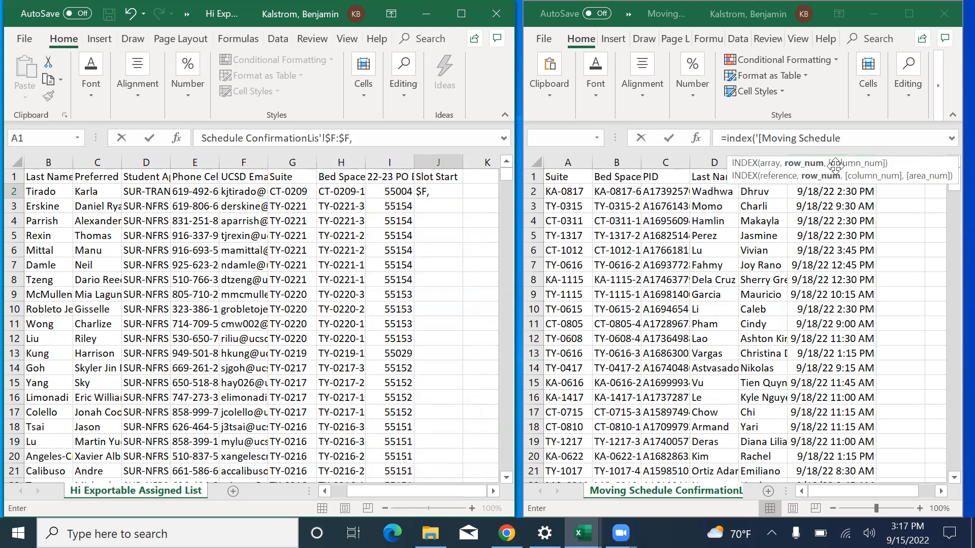
pyautogui.write('ma')
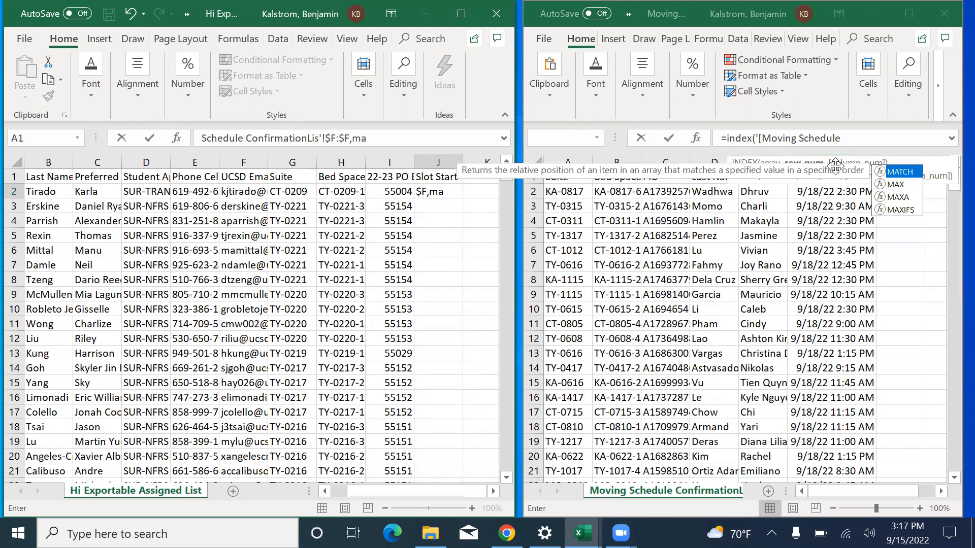
pyautogui.write('tch')
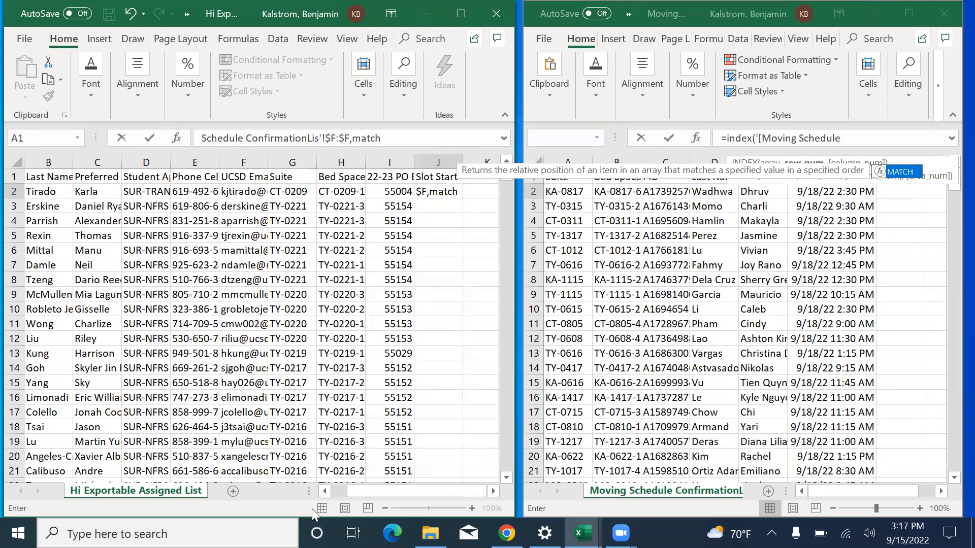
pyautogui.moveTo(370, 494); pyautogui.dragTo(341, 510)
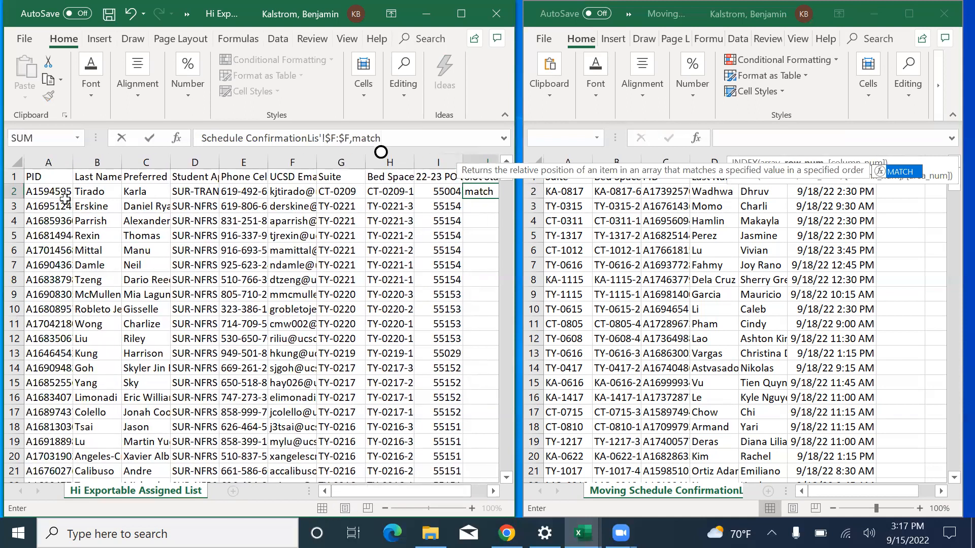
pyautogui.press('Escape')
pyautogui.click(43, 197)
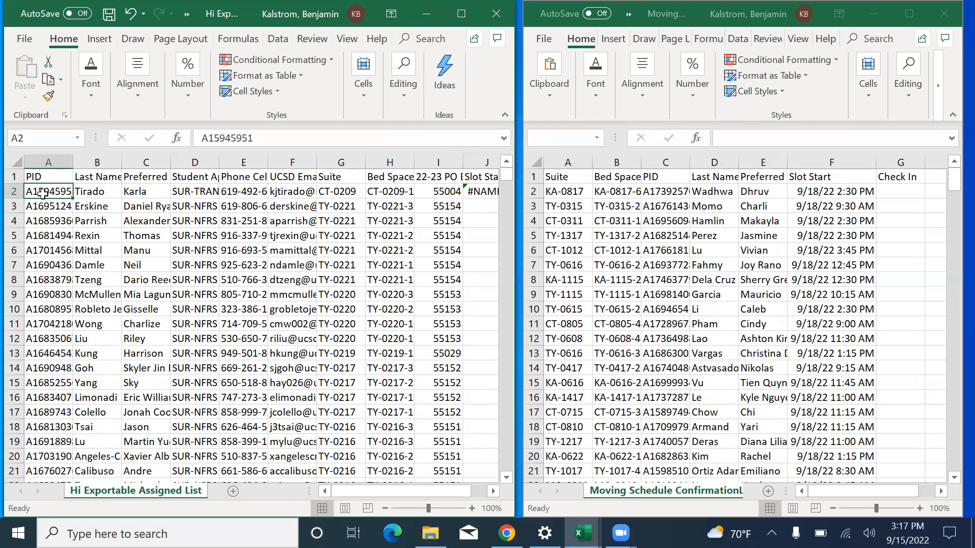
pyautogui.click(311, 132)
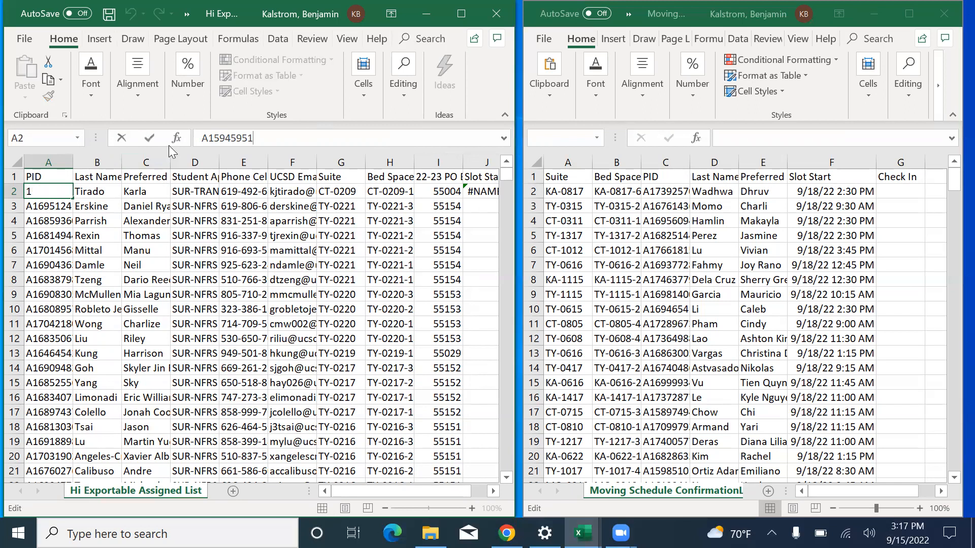
pyautogui.hscroll(4, 259, 198)
pyautogui.hscroll(-4, 259, 198)
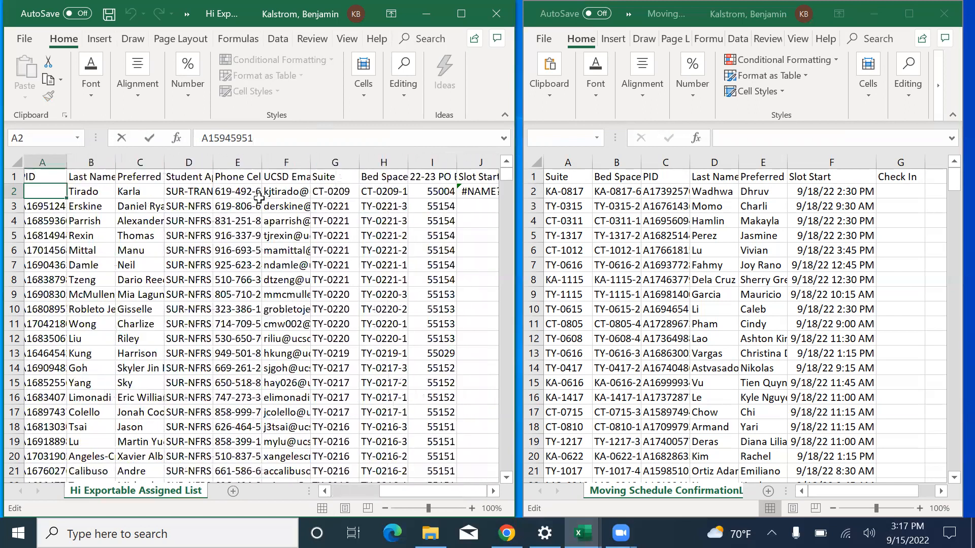
pyautogui.click(34, 194)
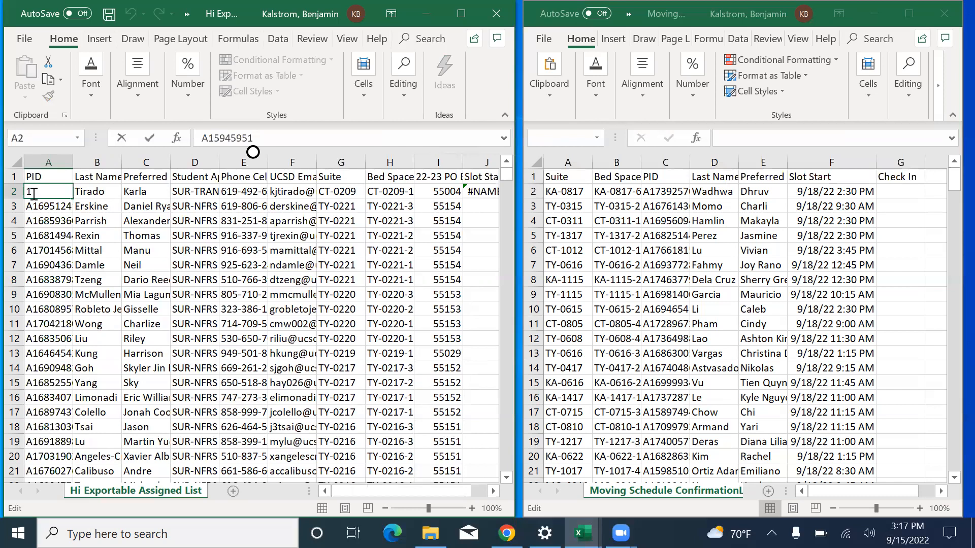
pyautogui.click(390, 206)
pyautogui.hscroll(2, 358, 195)
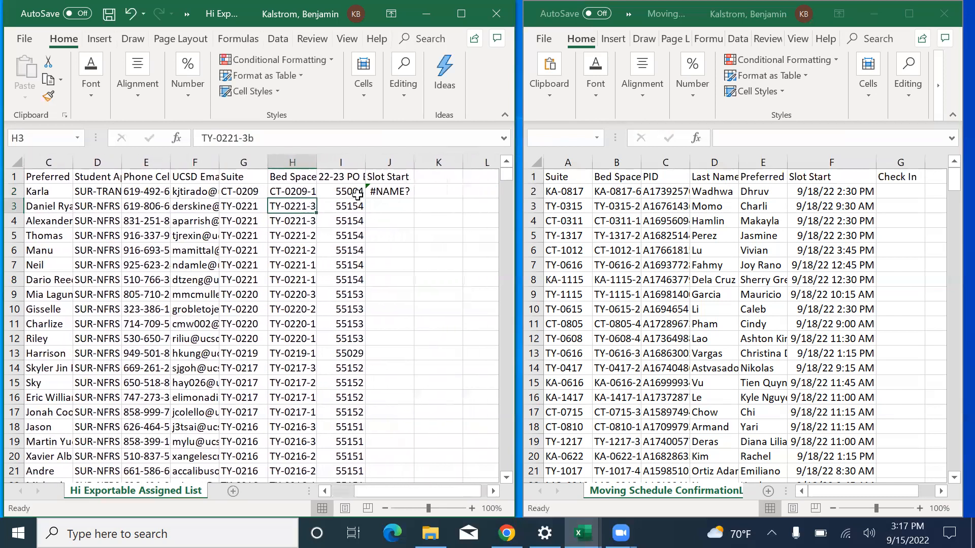
# - Clear J2 of the assigned list and start an INDEX formula there with column F of the Moving Schedule workbook as the array
pyautogui.click(387, 191)
pyautogui.press('BackSpace')
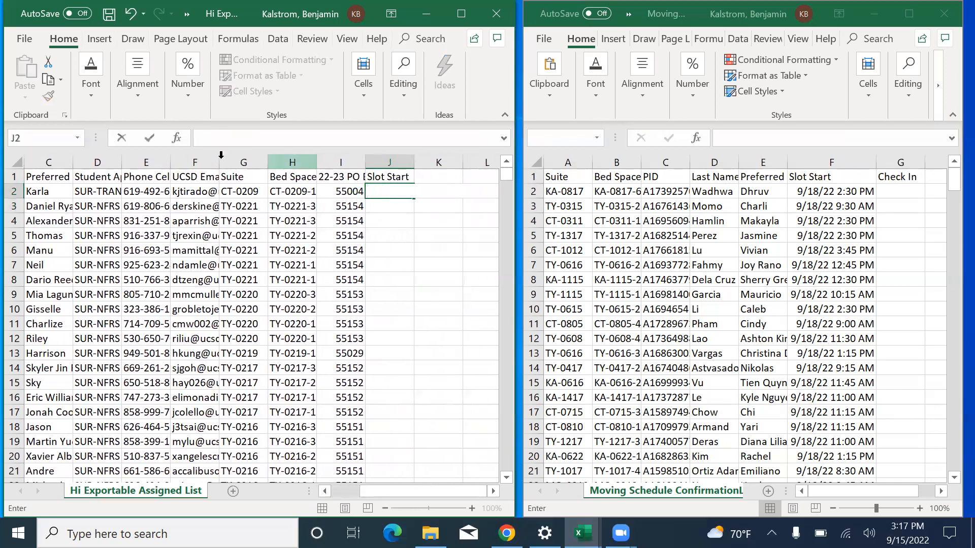
pyautogui.click(233, 140)
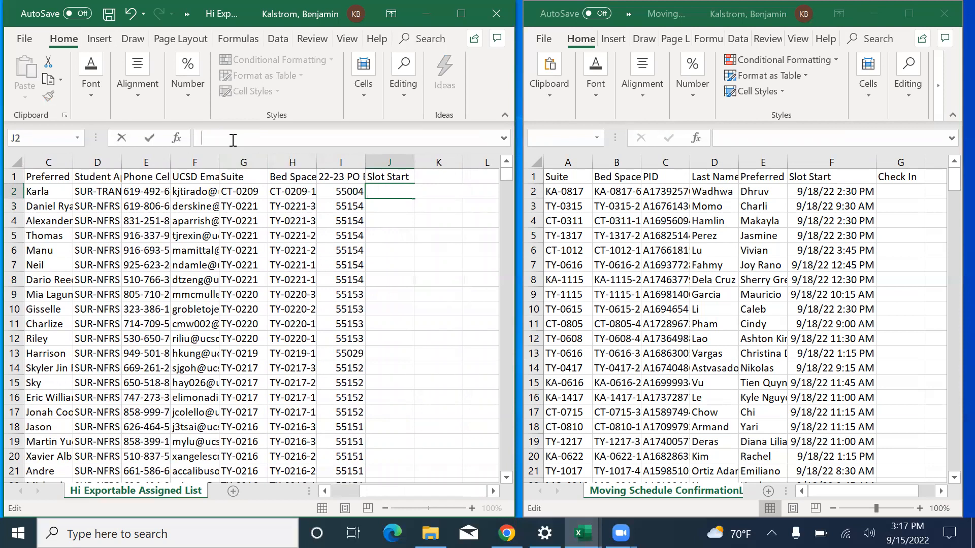
pyautogui.write('=index')
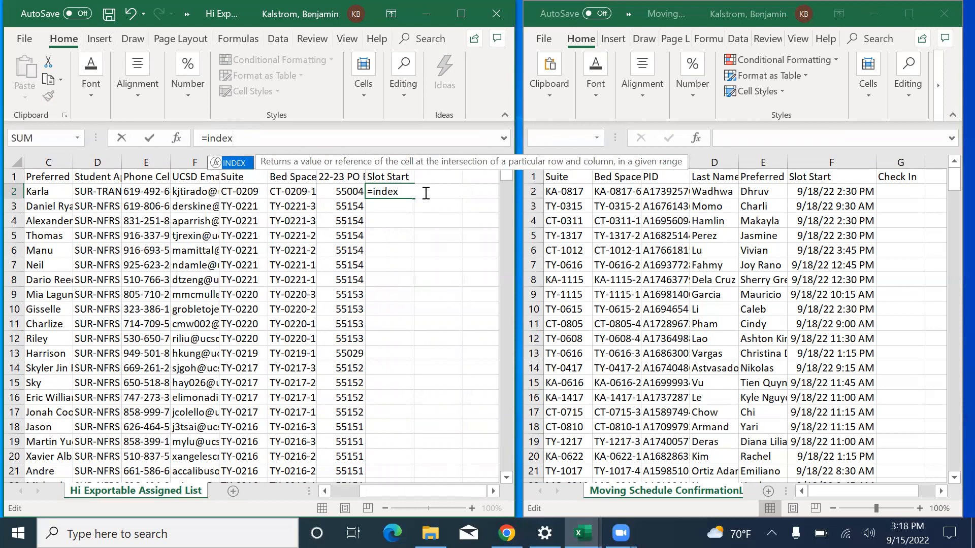
pyautogui.write('(')
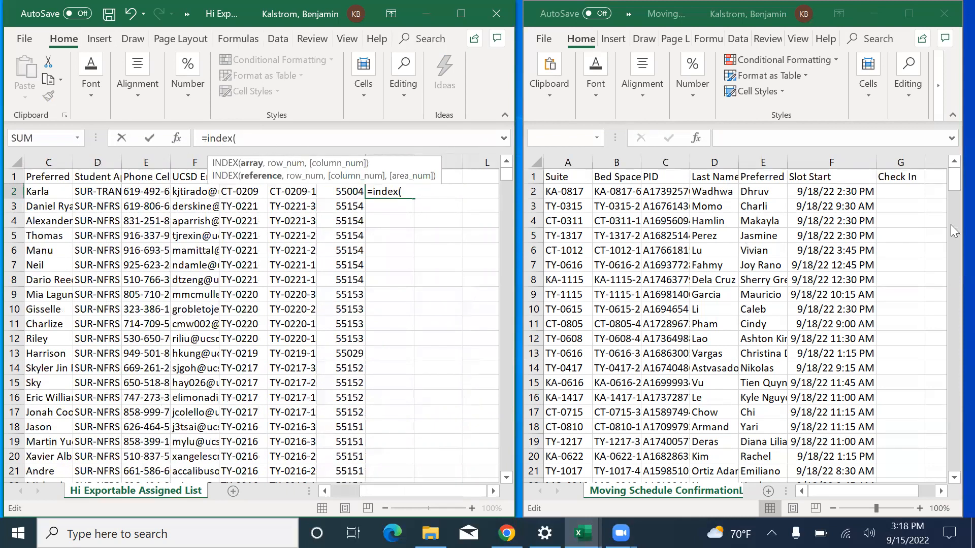
pyautogui.click(847, 163)
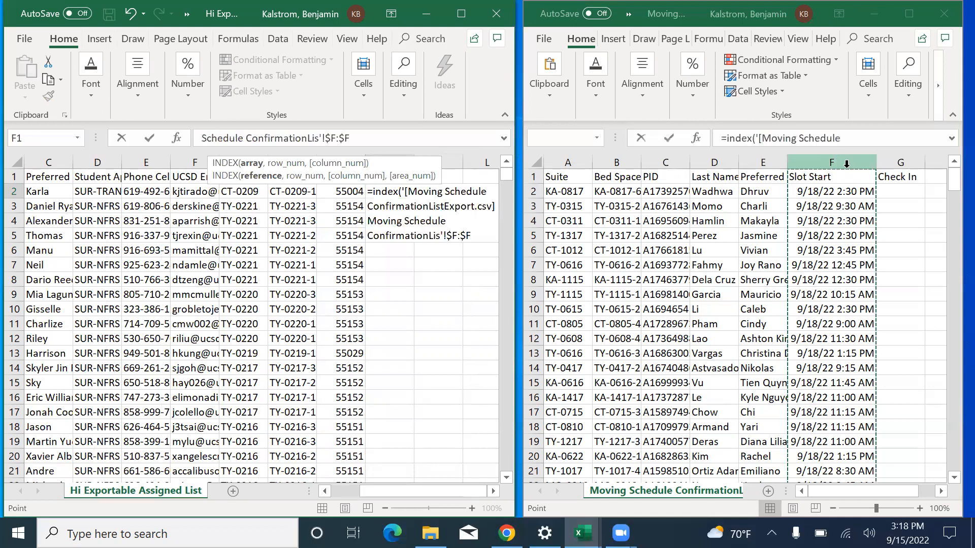
pyautogui.write(',')
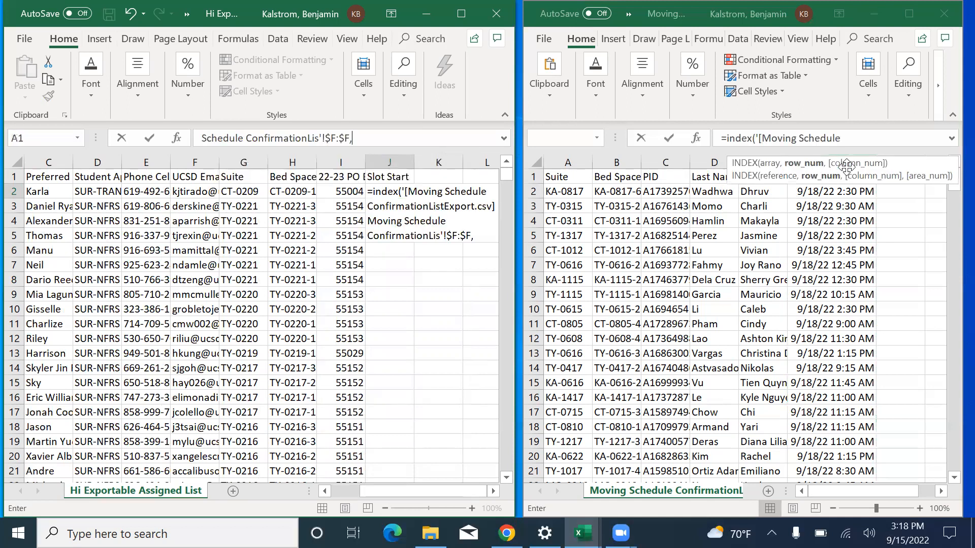
# - Add a MATCH function as the row argument of the INDEX formula, with the PID in A2 as the lookup value
pyautogui.write('match')
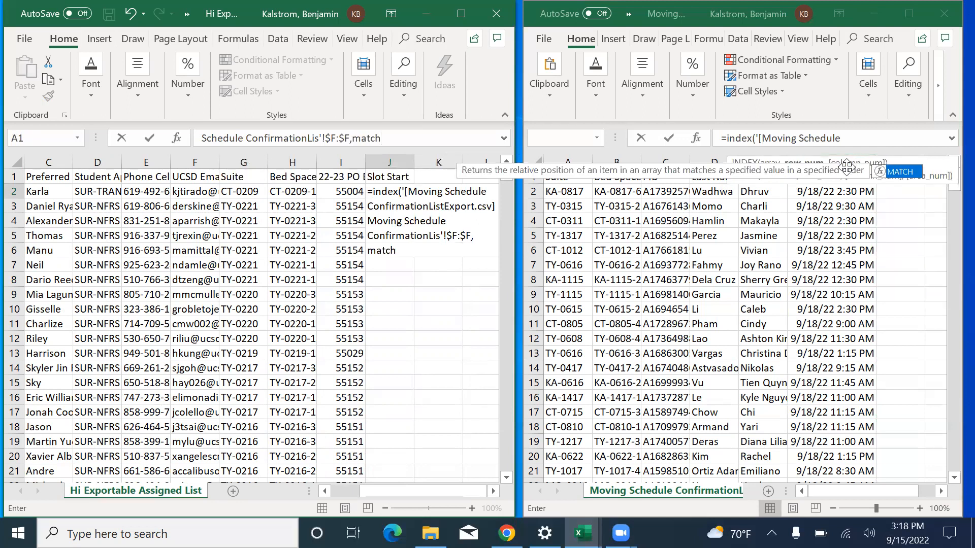
pyautogui.write('(')
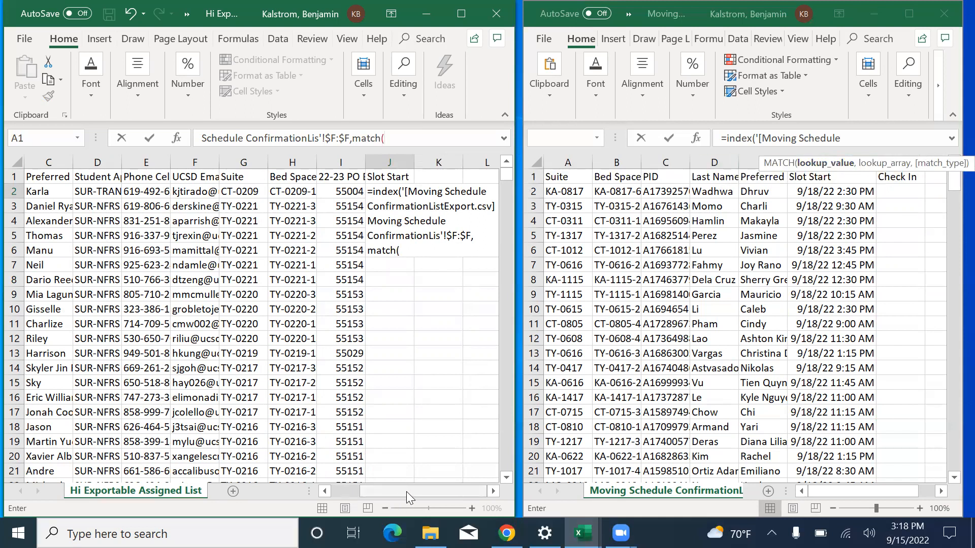
pyautogui.moveTo(406, 492); pyautogui.dragTo(362, 492)
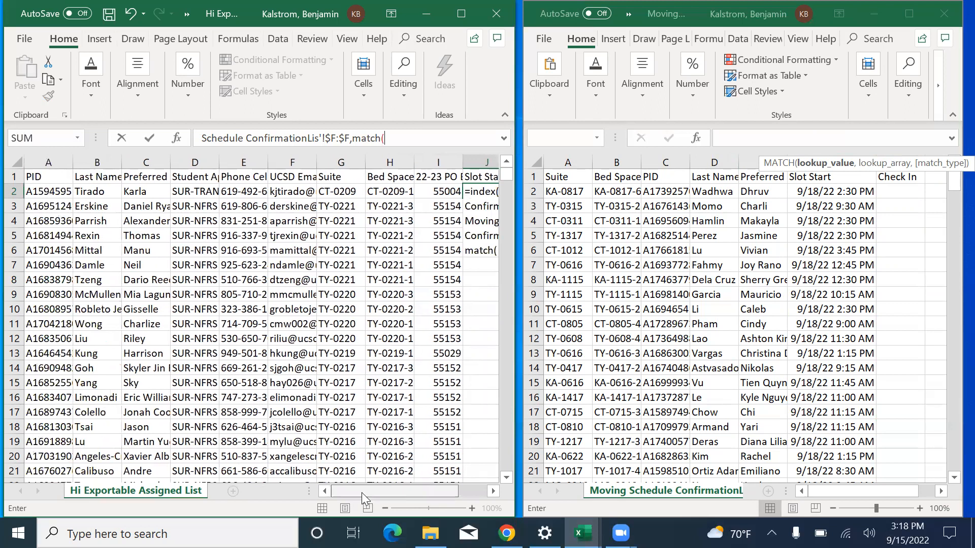
pyautogui.click(56, 196)
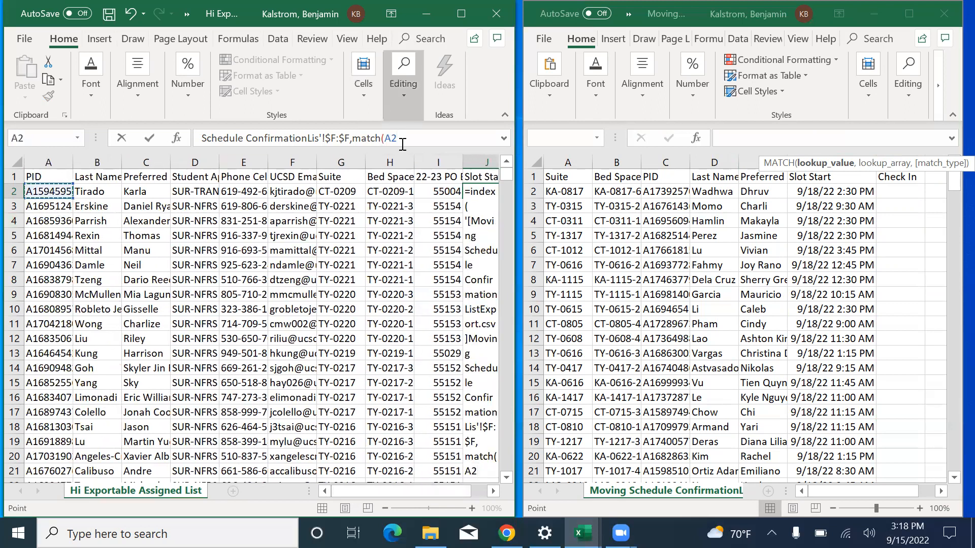
pyautogui.write(',')
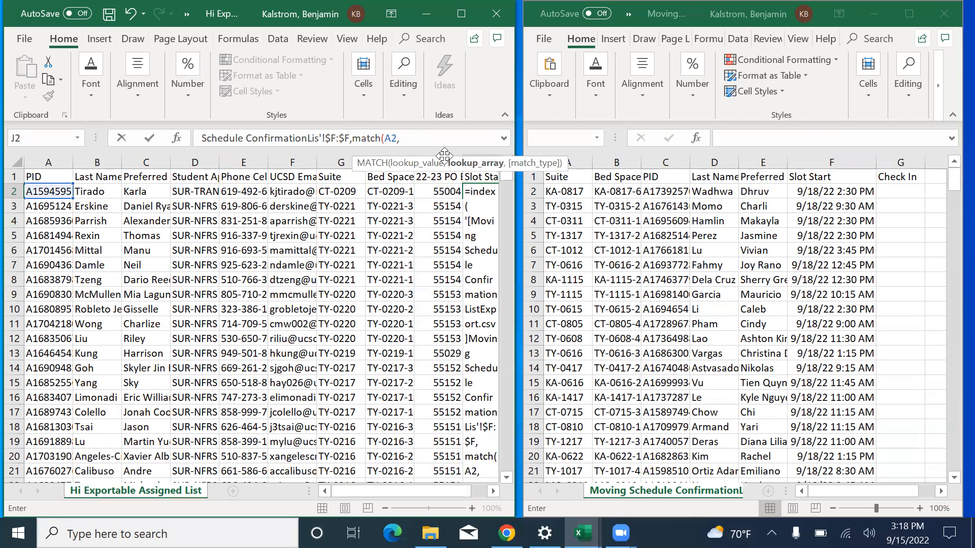
# - Complete the MATCH with column C of the Moving Schedule workbook as lookup array and match type 0, and enter the formula
pyautogui.click(667, 163)
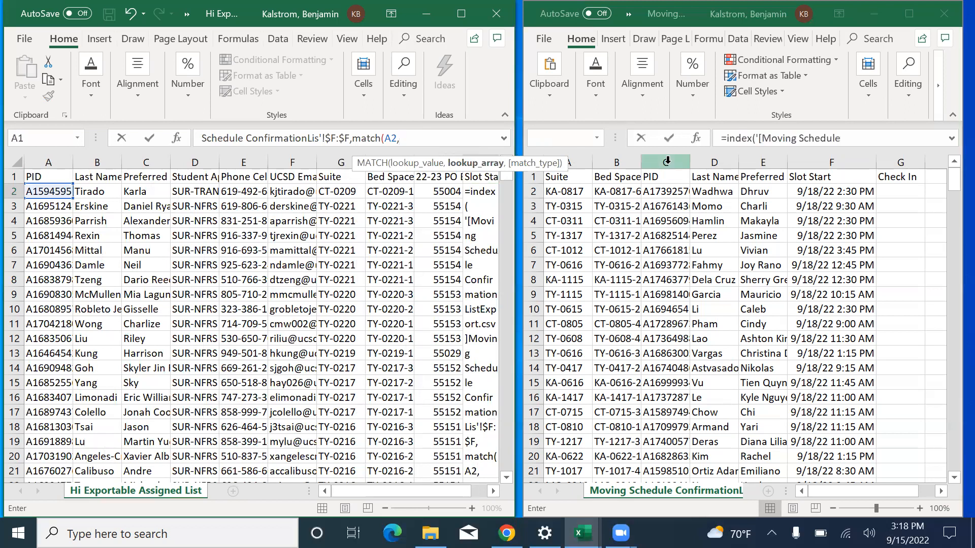
pyautogui.click(667, 163)
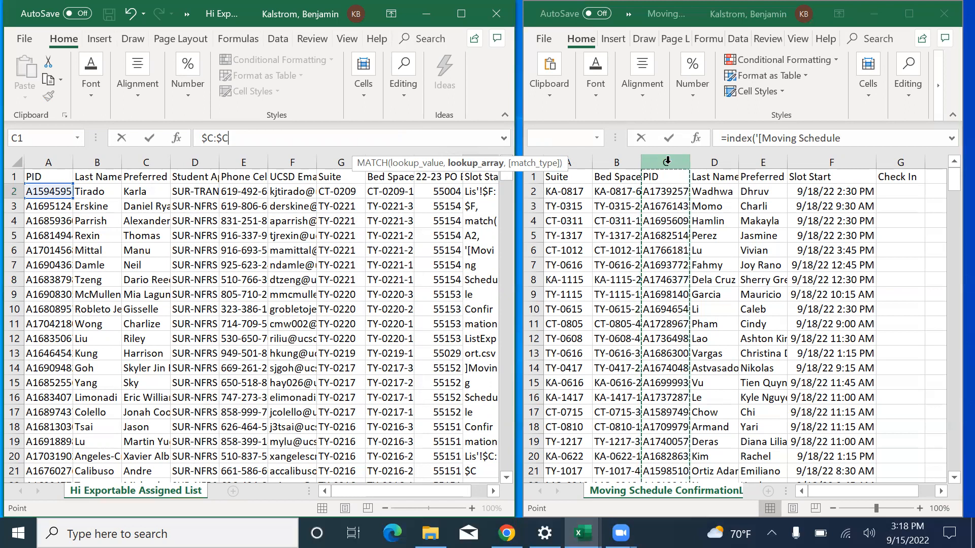
pyautogui.write(',')
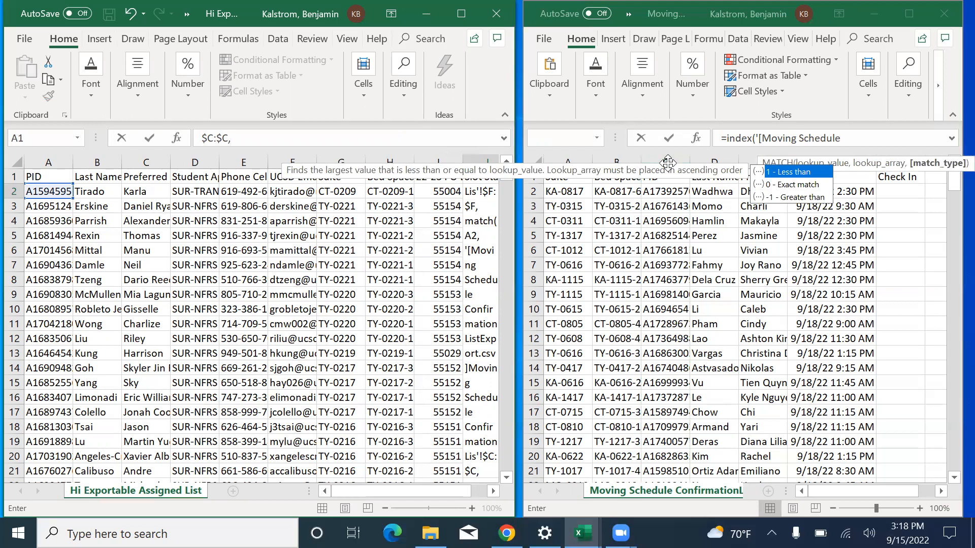
pyautogui.write('0))')
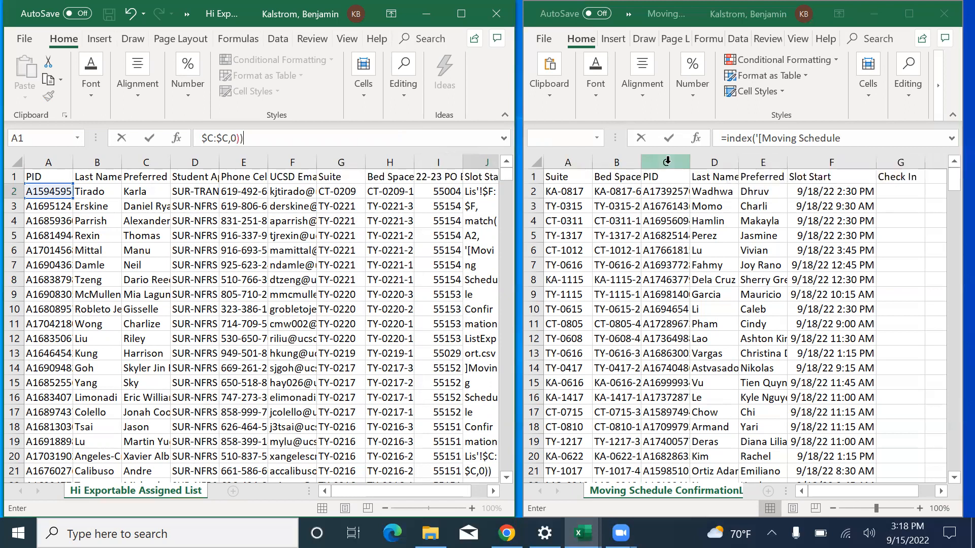
pyautogui.press('Return')
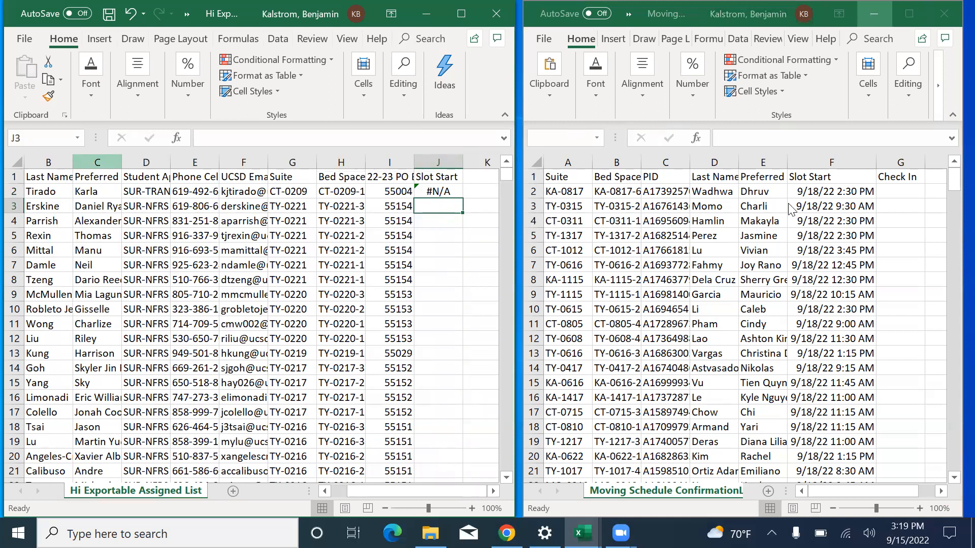
# - Minimize the Moving Schedule window and fill the J2 formula down the Slot Start column to row 2114
pyautogui.click(881, 14)
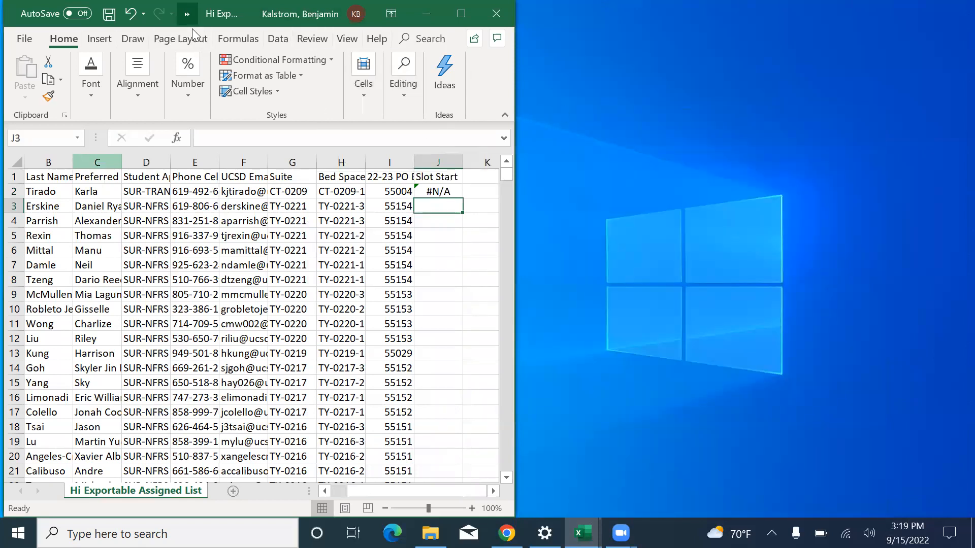
pyautogui.click(451, 190)
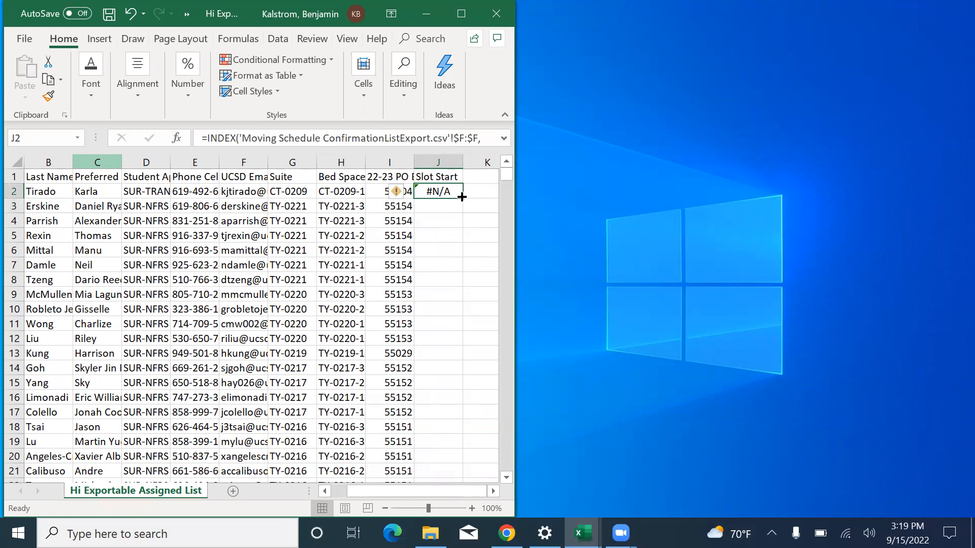
pyautogui.moveTo(463, 198); pyautogui.dragTo(447, 429)
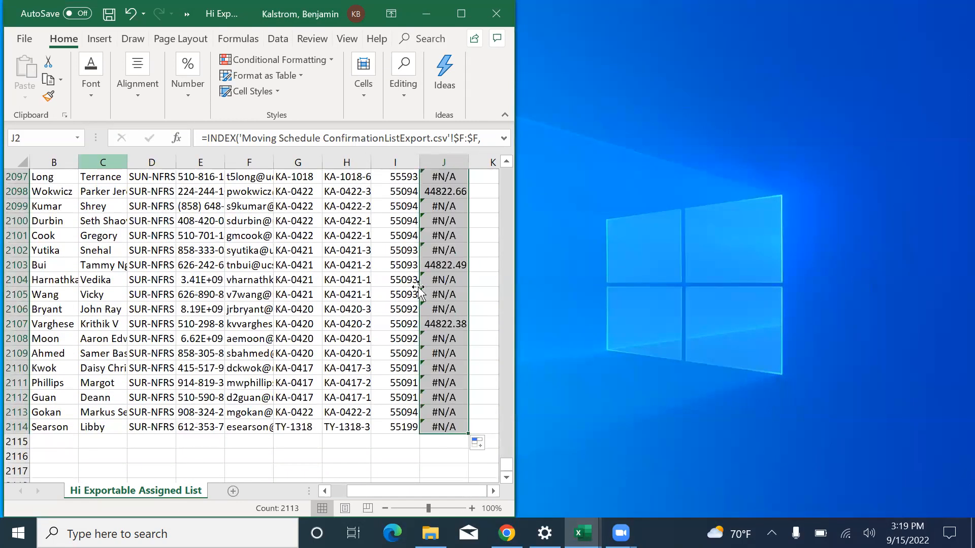
# - Examine the filled Slot Start results, working upward from the end of the assigned list
pyautogui.scroll(9, 418, 288)
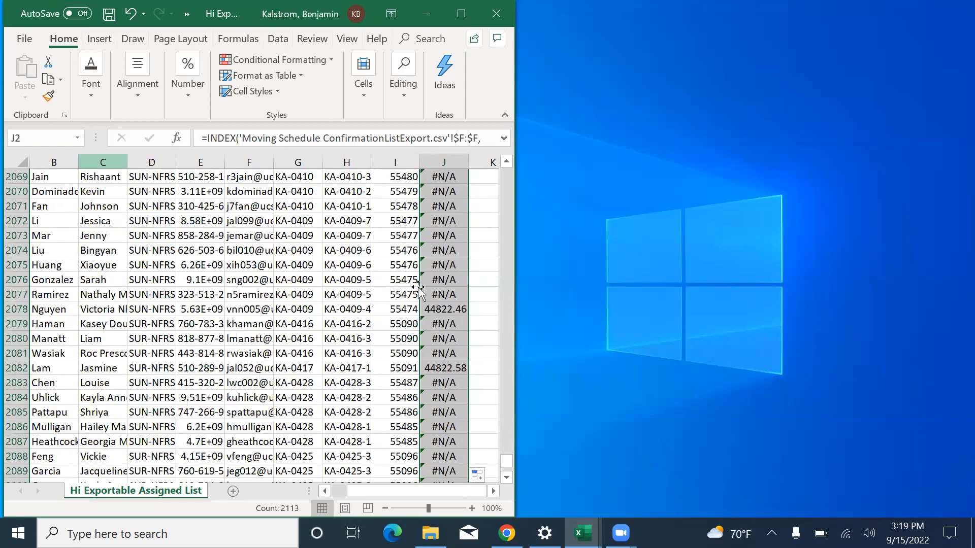
pyautogui.scroll(9, 419, 288)
pyautogui.scroll(20, 419, 288)
pyautogui.hscroll(-1, 417, 288)
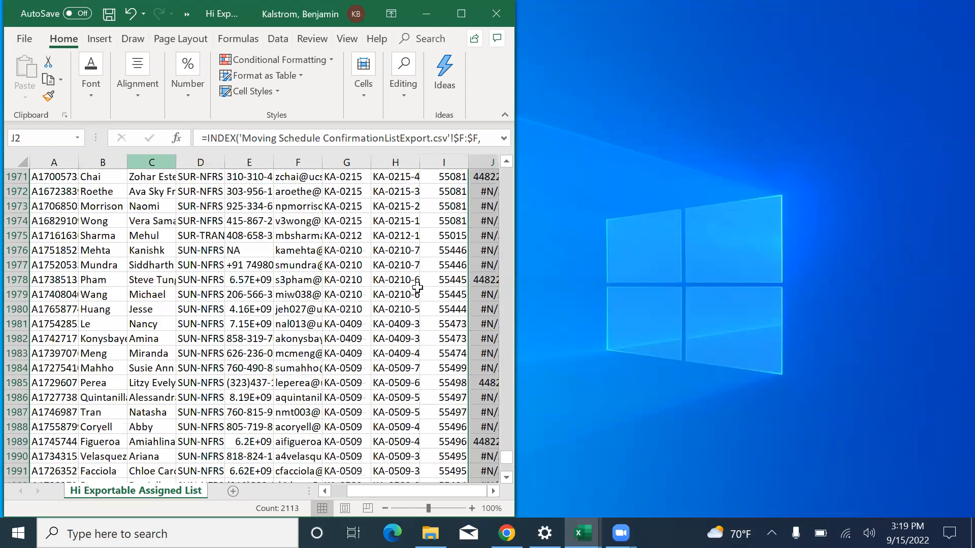
pyautogui.hscroll(1, 417, 288)
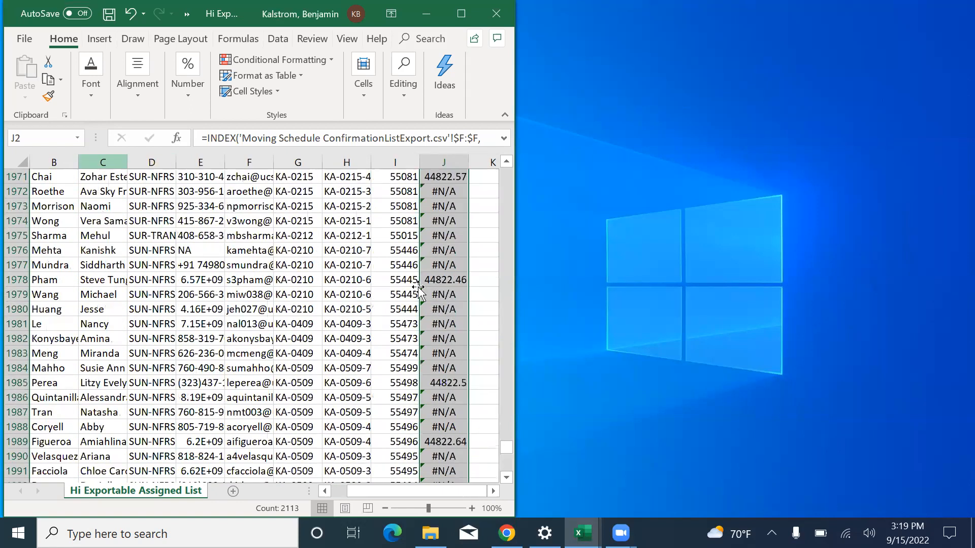
pyautogui.scroll(20, 418, 288)
pyautogui.scroll(10, 418, 288)
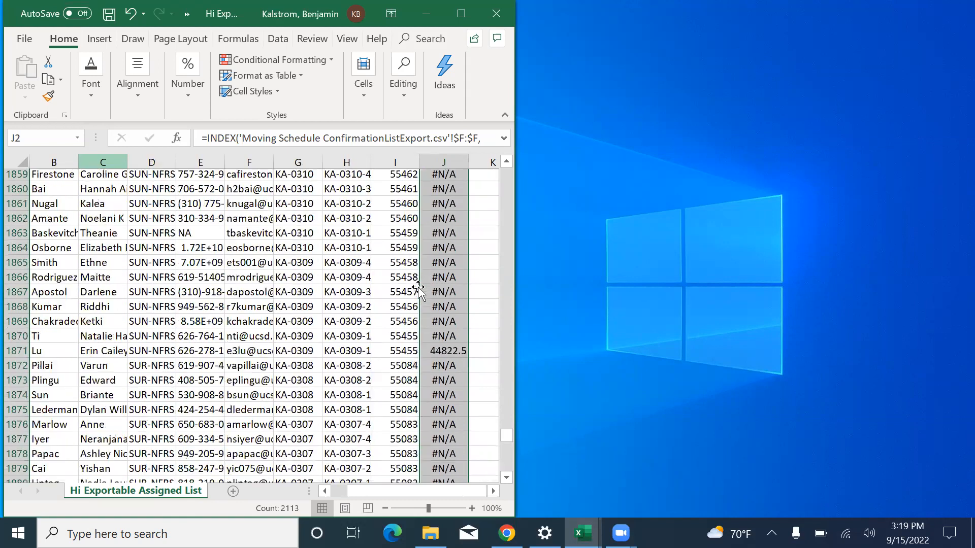
pyautogui.scroll(8, 418, 288)
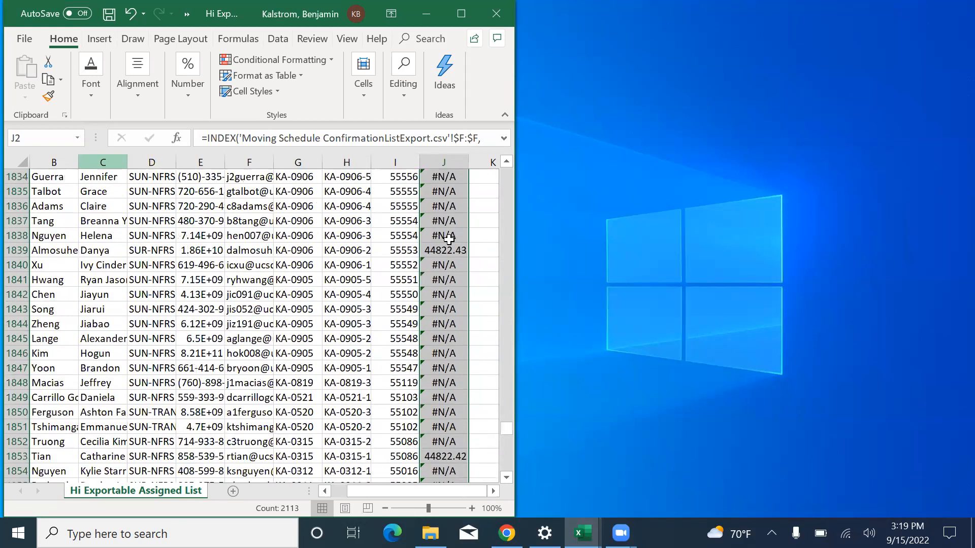
# - Format the filled Slot Start cells as Date with the type 3/14/12 1:30 PM
pyautogui.rightClick(449, 239)
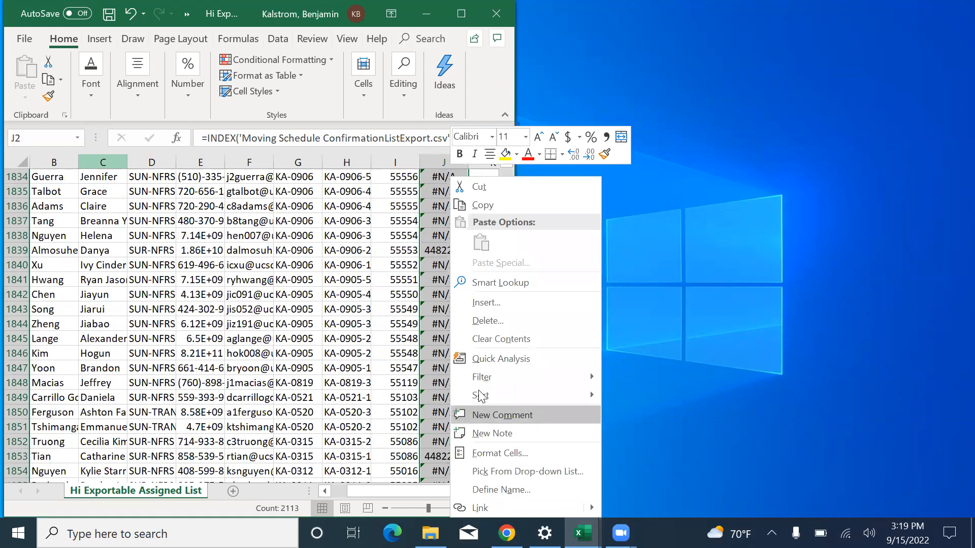
pyautogui.click(507, 448)
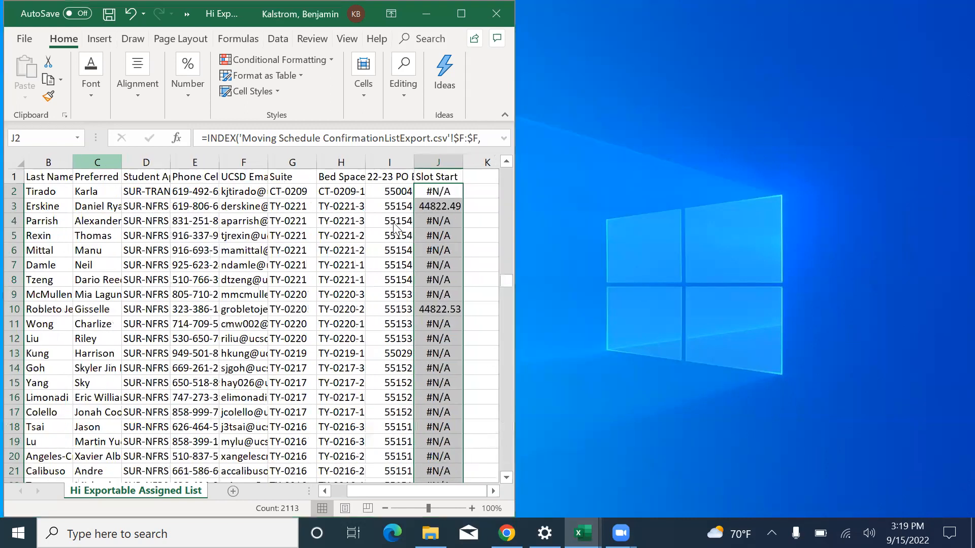
pyautogui.click(336, 238)
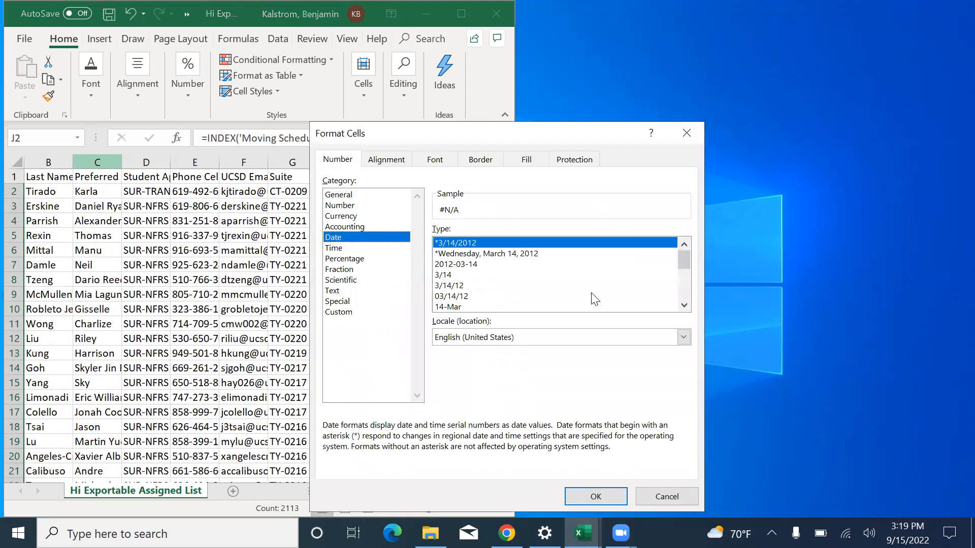
pyautogui.click(684, 306)
pyautogui.click(684, 305)
pyautogui.click(684, 306)
pyautogui.click(684, 305)
pyautogui.click(684, 305)
pyautogui.click(684, 305)
pyautogui.click(684, 305)
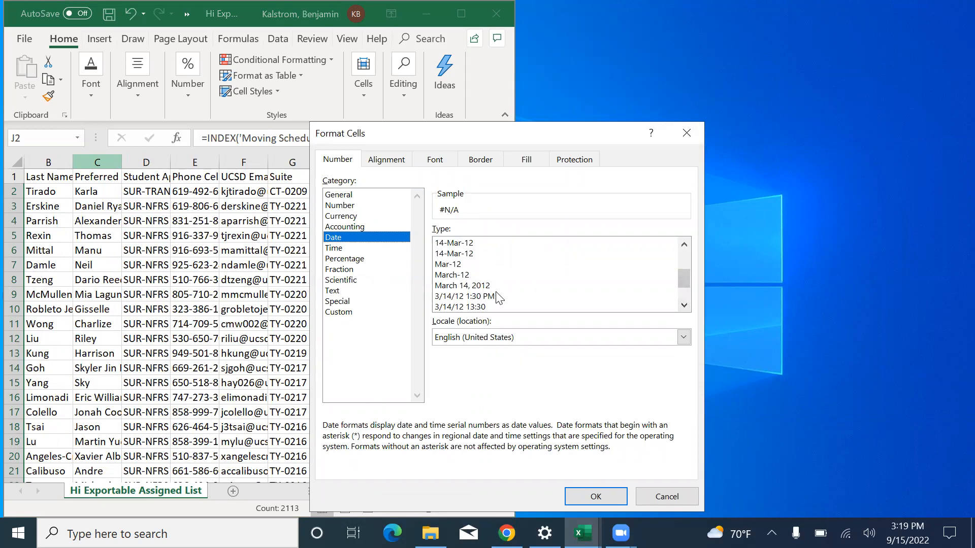
pyautogui.click(496, 296)
pyautogui.click(598, 496)
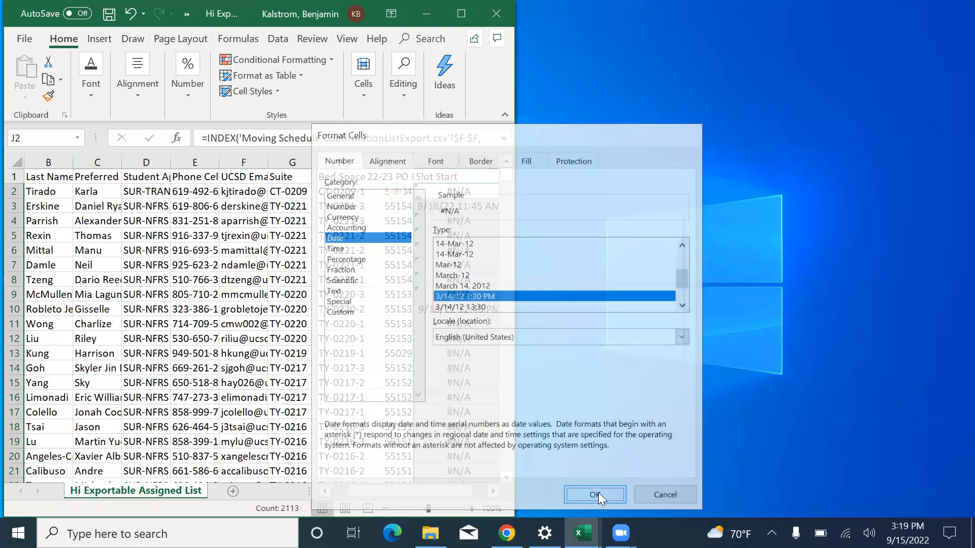
pyautogui.click(644, 276)
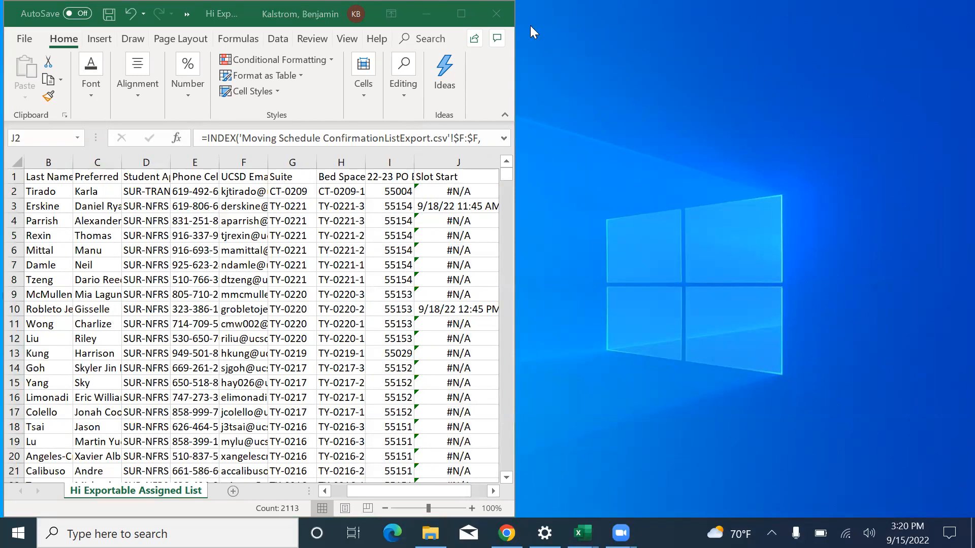
# - Maximize the Hi Exportable Assigned List window and deselect the Slot Start range
pyautogui.click(12, 13)
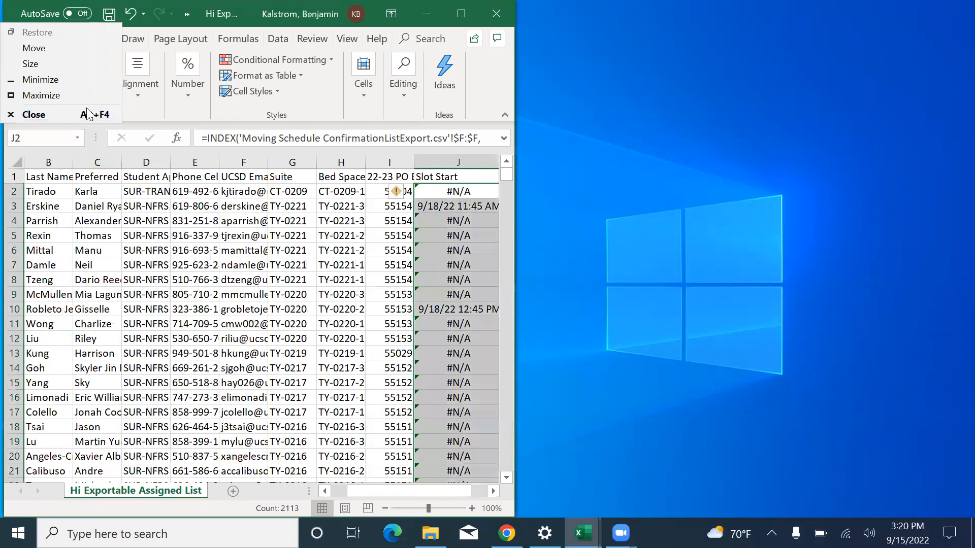
pyautogui.click(53, 96)
pyautogui.click(600, 248)
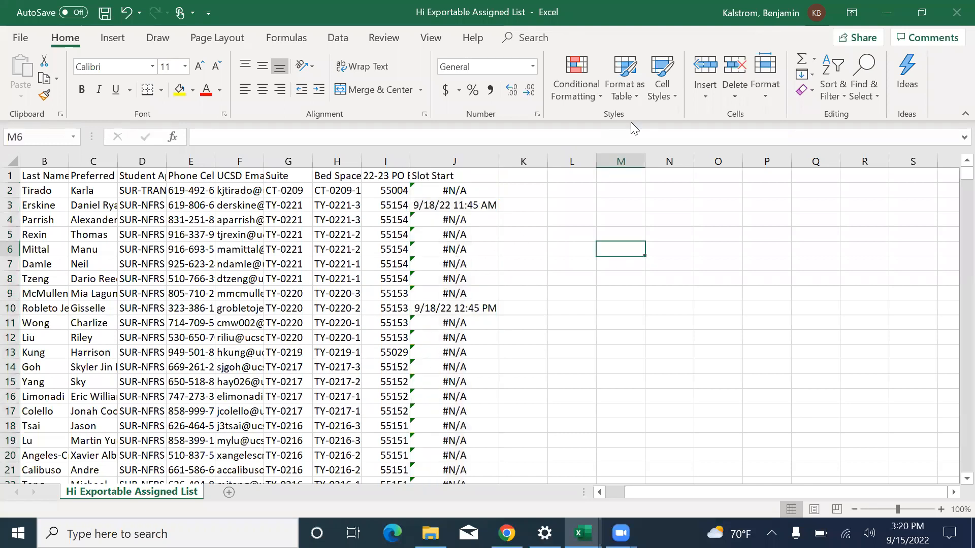
# - Turn on filtering for the header row of the assigned list, including the Slot Start column
pyautogui.click(489, 174)
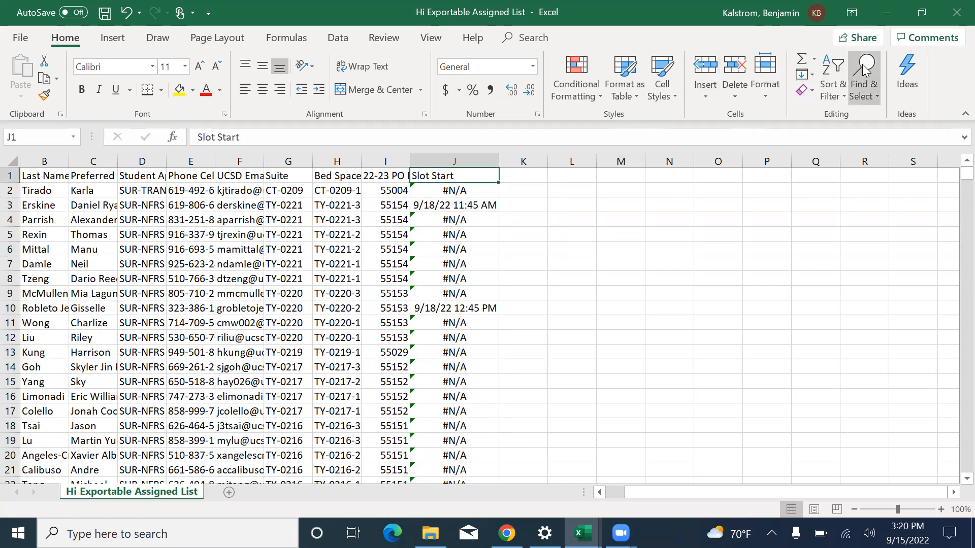
pyautogui.click(834, 71)
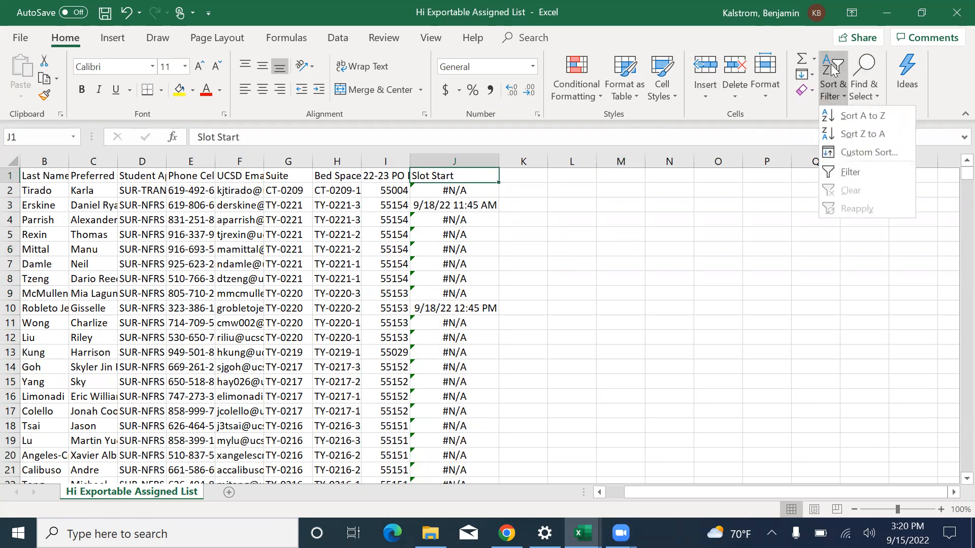
pyautogui.click(850, 173)
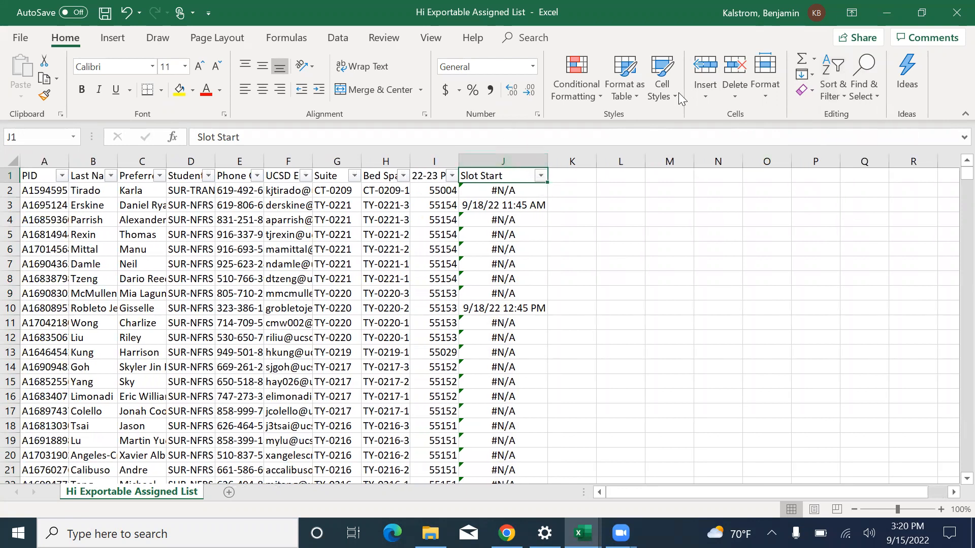
# - Switch the header-row filter of the assigned list off and back on
pyautogui.click(833, 86)
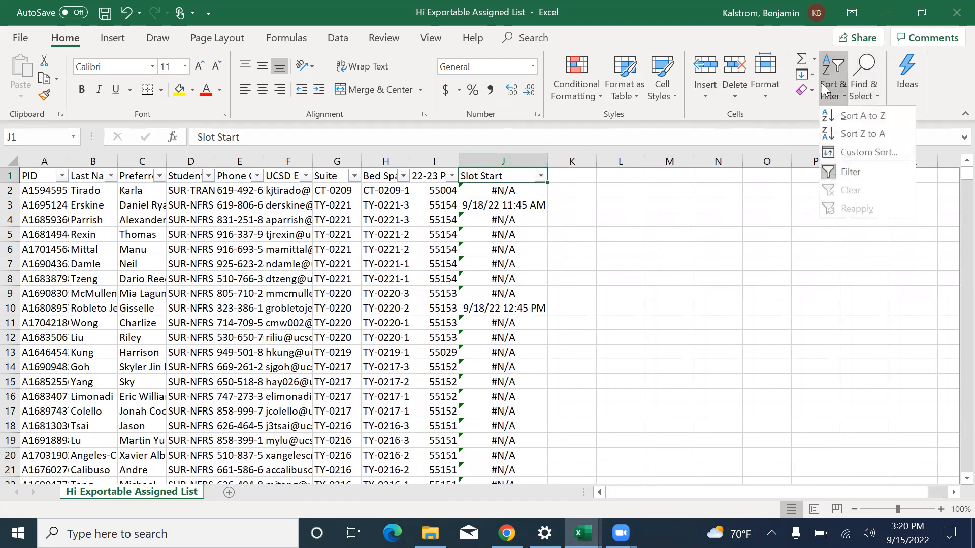
pyautogui.click(850, 173)
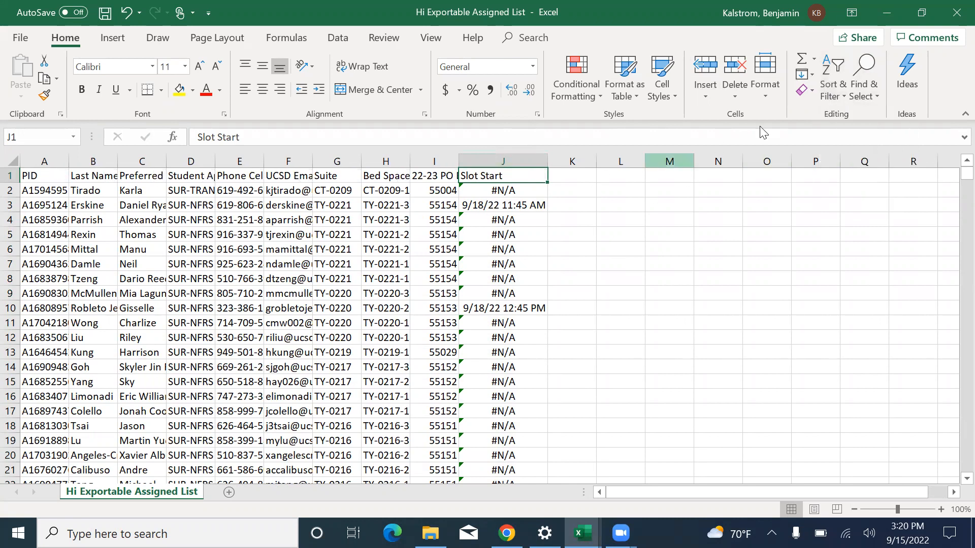
pyautogui.click(826, 90)
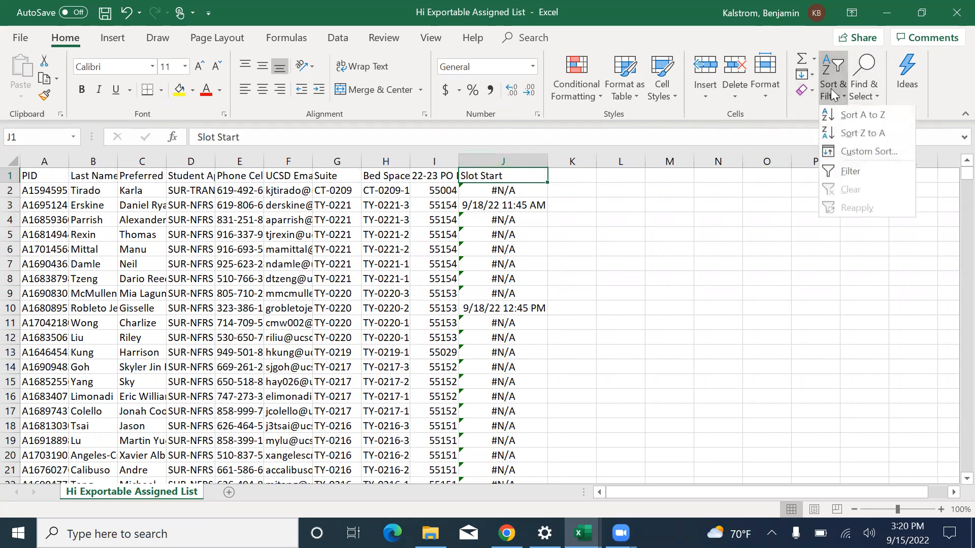
pyautogui.click(843, 171)
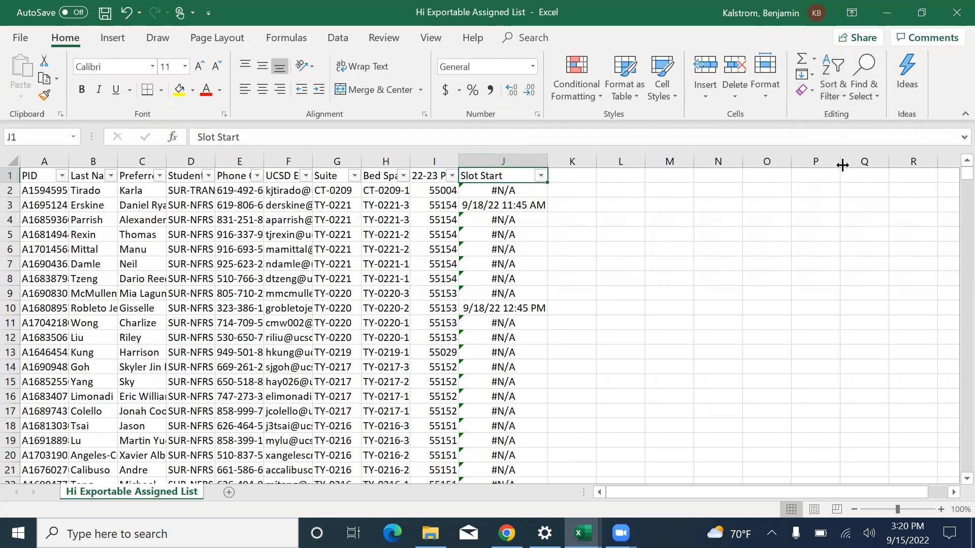
# - Filter the Slot Start column to exclude the #N/A entries, keeping only rows dated September 18, 2022
pyautogui.click(540, 176)
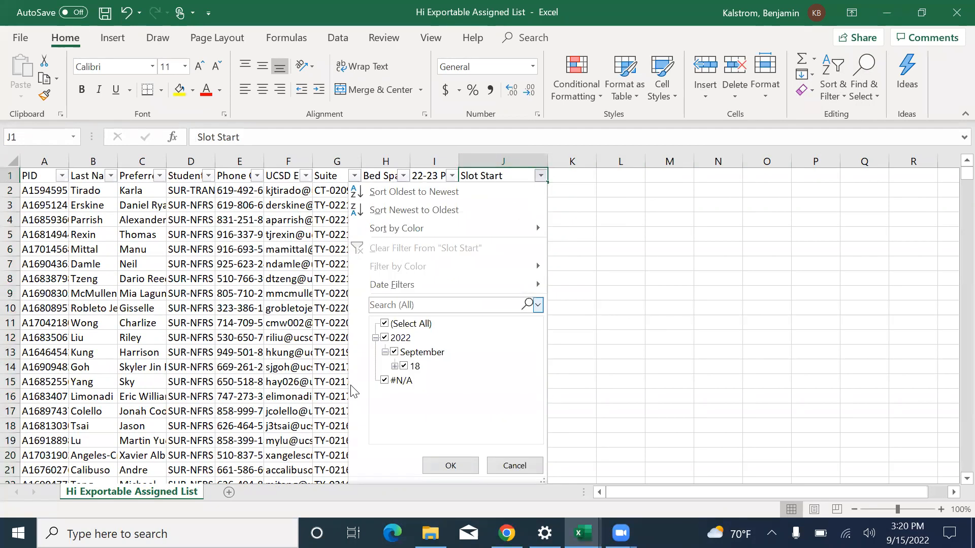
pyautogui.click(385, 385)
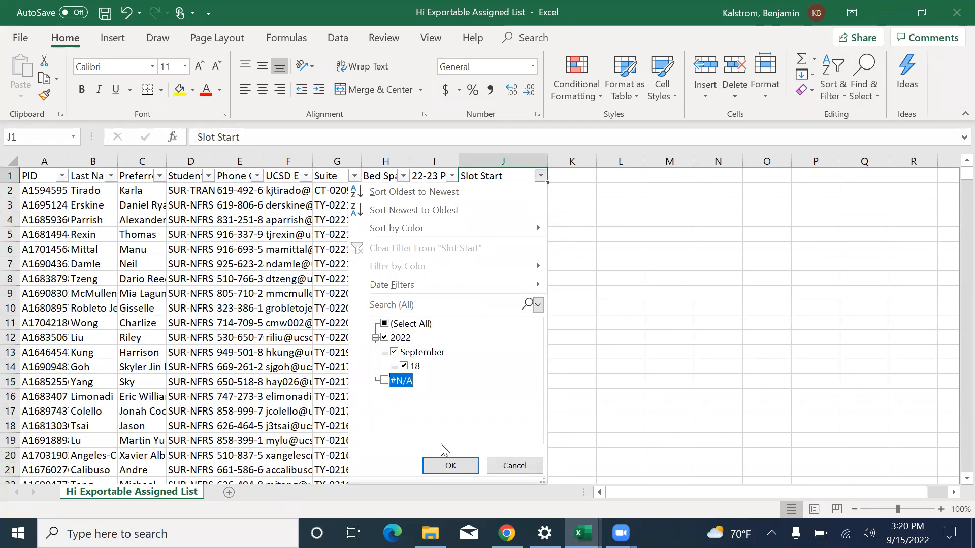
pyautogui.click(453, 464)
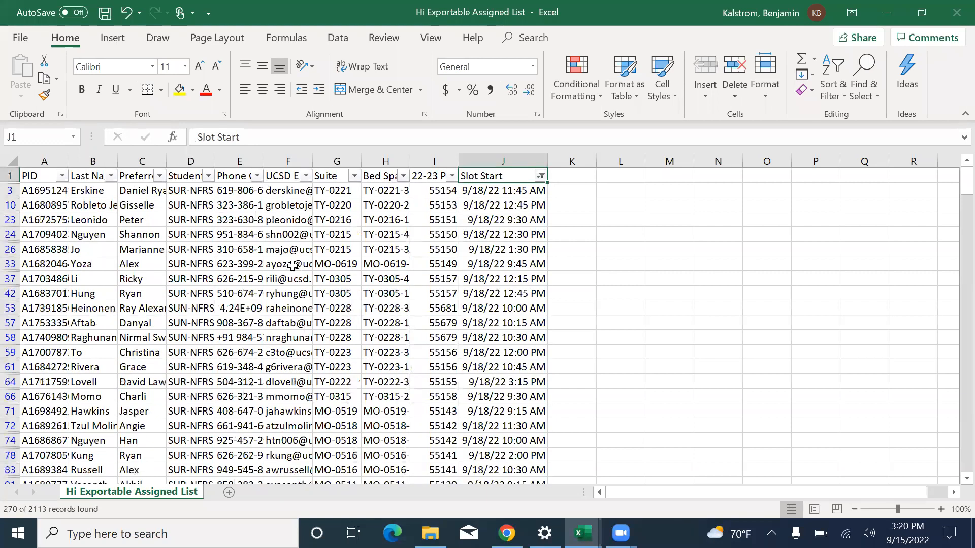
# - Review the filtered rows down to the end of the list and copy the entire filtered sheet
pyautogui.scroll(-10, 293, 265)
pyautogui.scroll(-10, 292, 265)
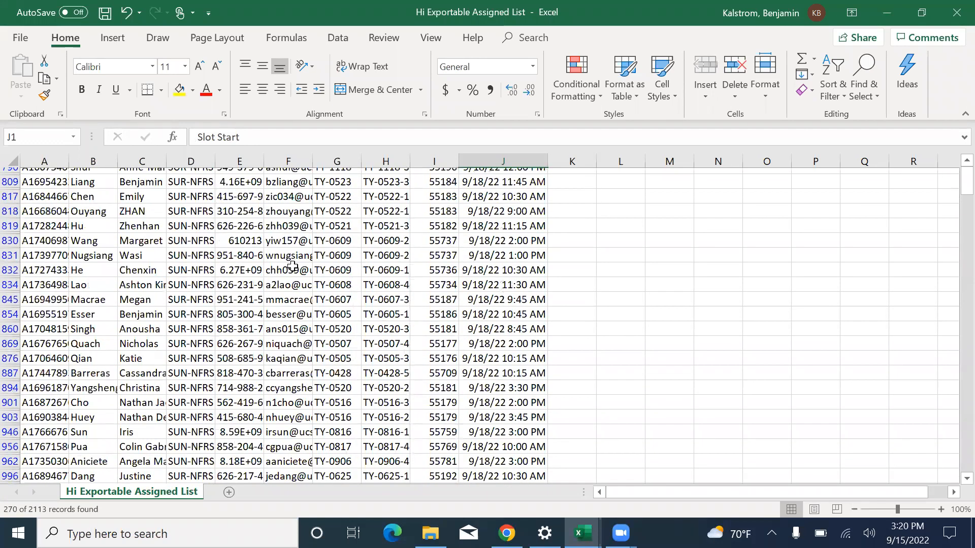
pyautogui.scroll(-15, 292, 266)
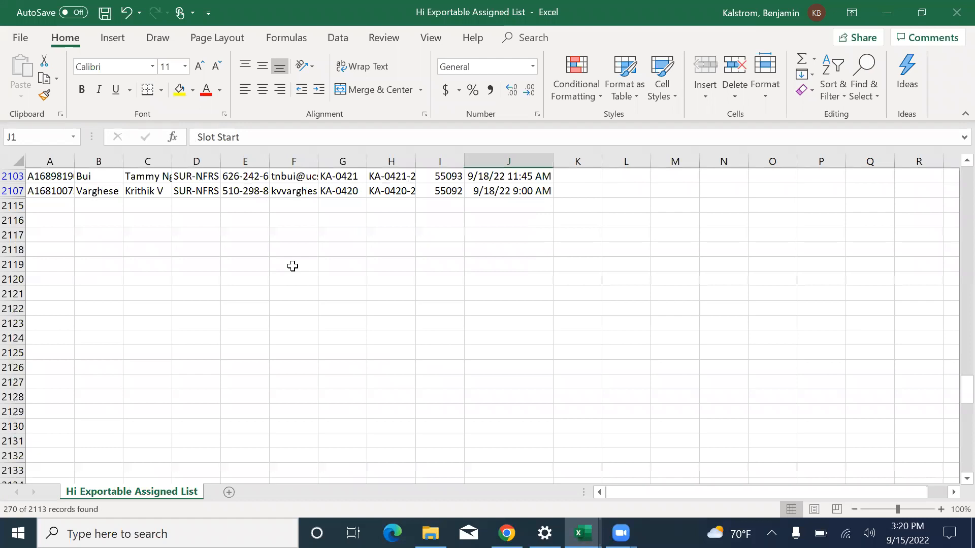
pyautogui.scroll(10, 293, 266)
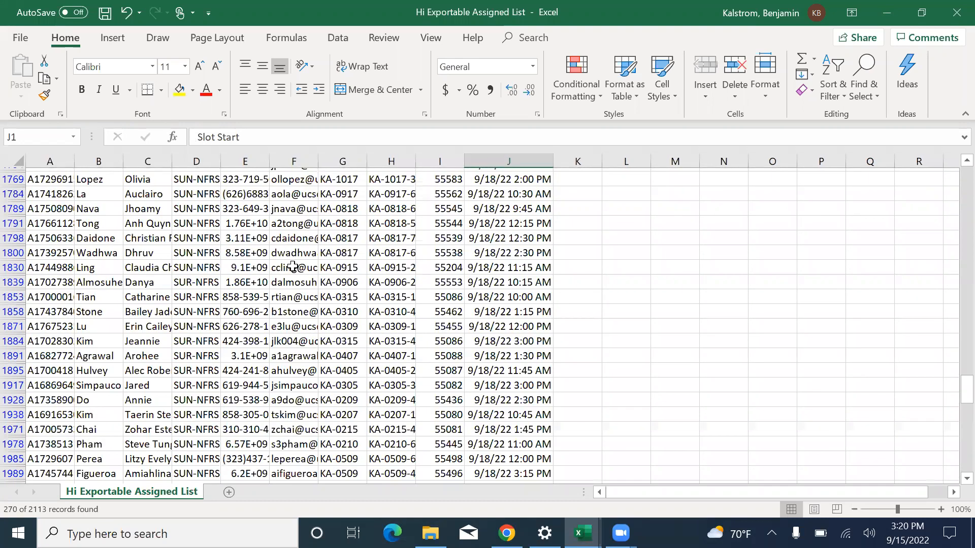
pyautogui.scroll(15, 293, 266)
pyautogui.scroll(10, 293, 266)
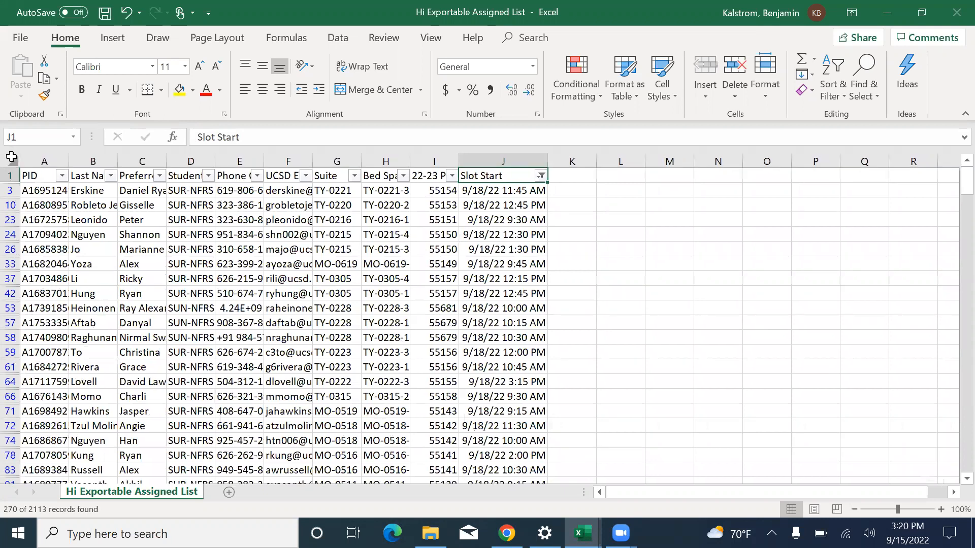
pyautogui.click(11, 157)
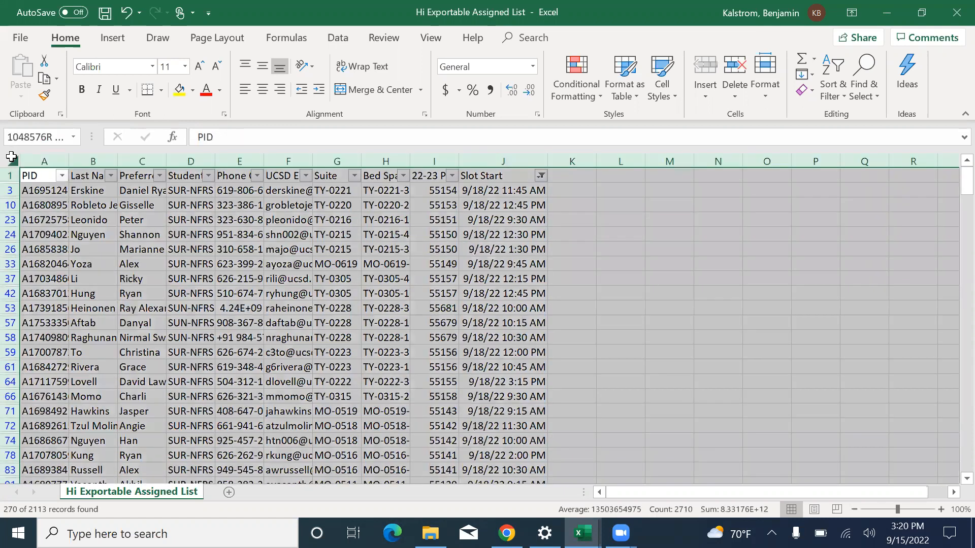
pyautogui.rightClick(167, 256)
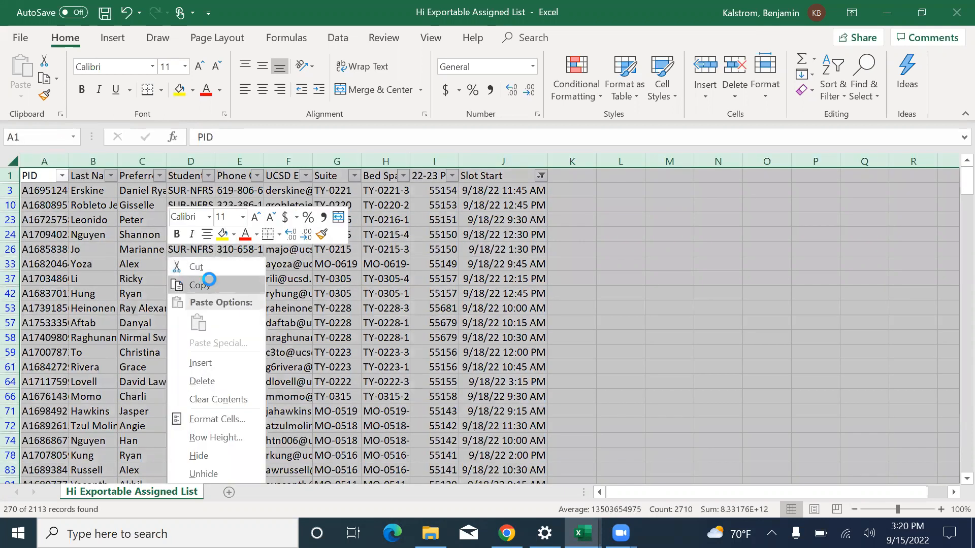
pyautogui.click(208, 279)
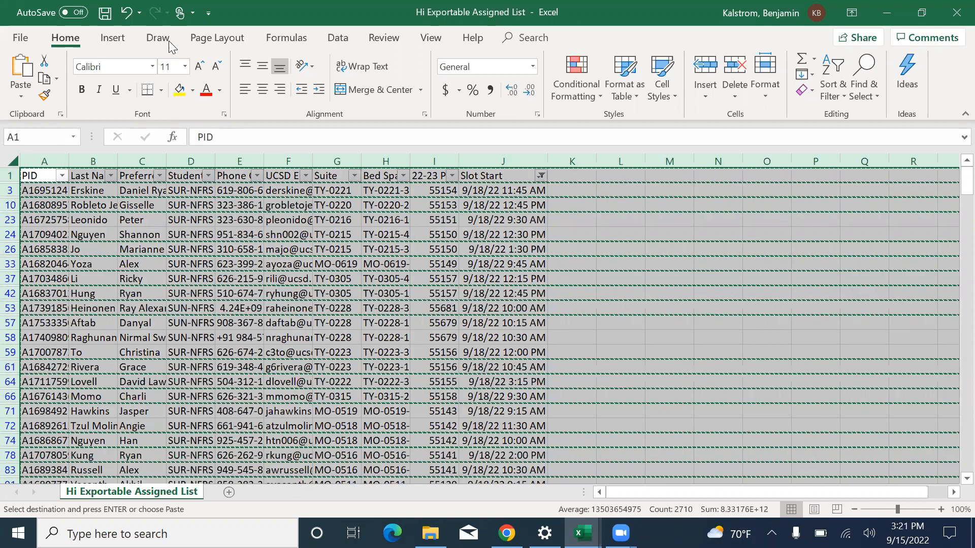
# - Create a new blank workbook and paste the copied filtered list at cell A1
pyautogui.scroll(-5, 299, 273)
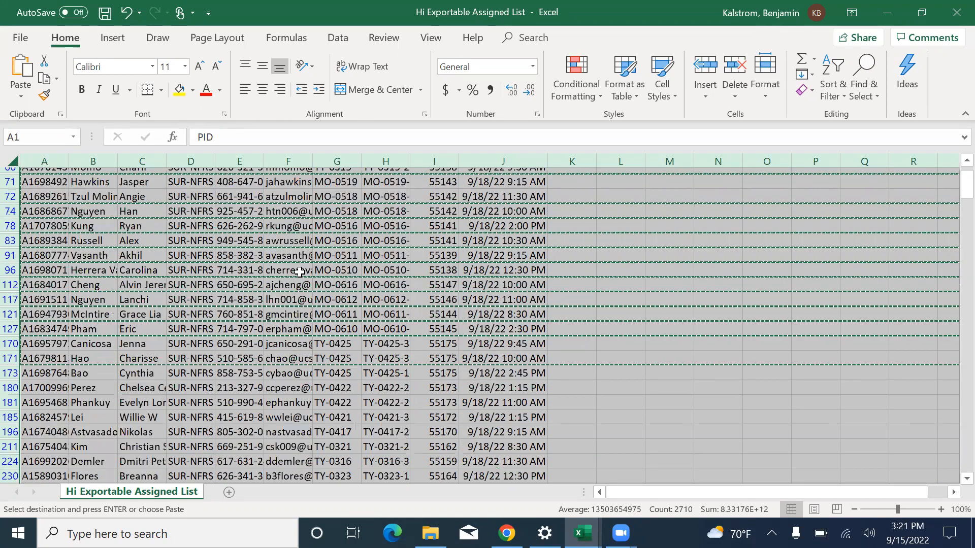
pyautogui.scroll(-4, 300, 272)
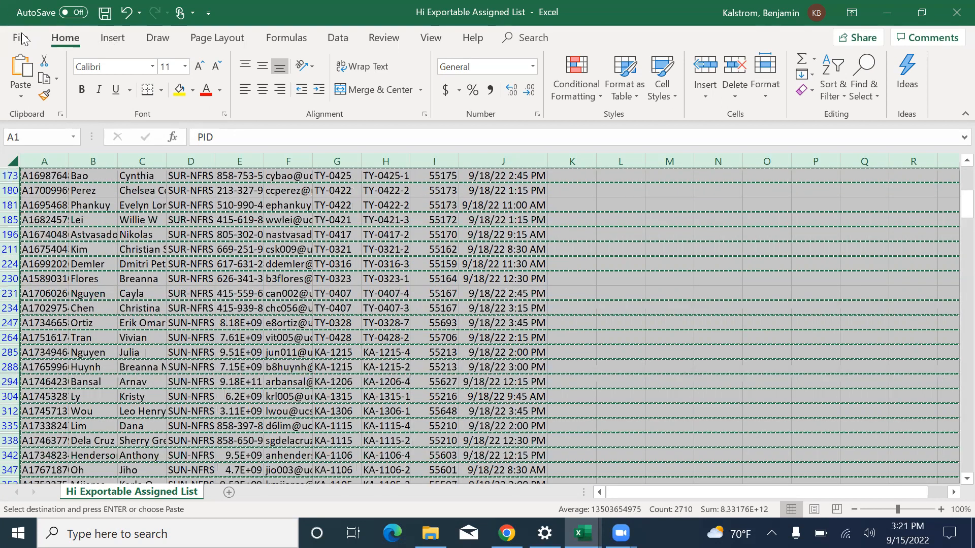
pyautogui.click(23, 39)
pyautogui.click(42, 109)
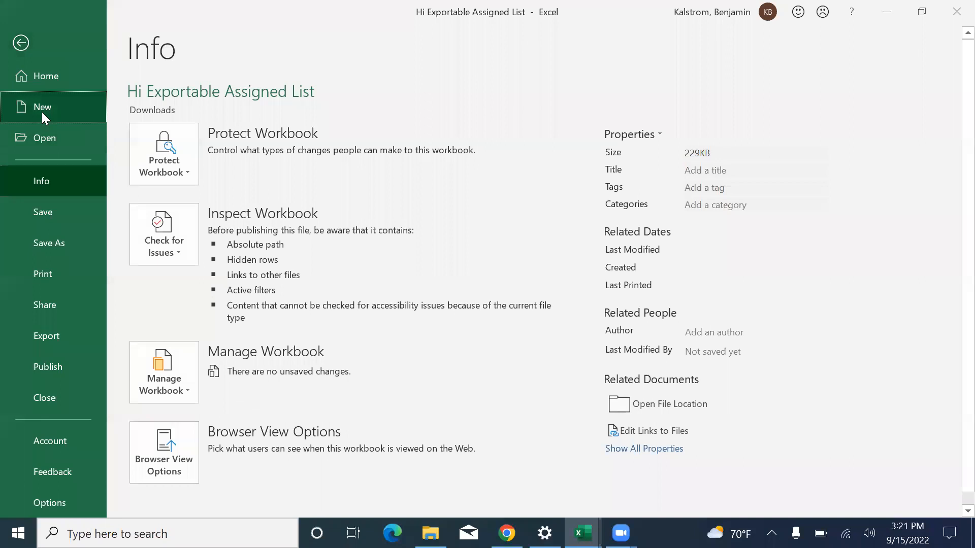
pyautogui.click(191, 188)
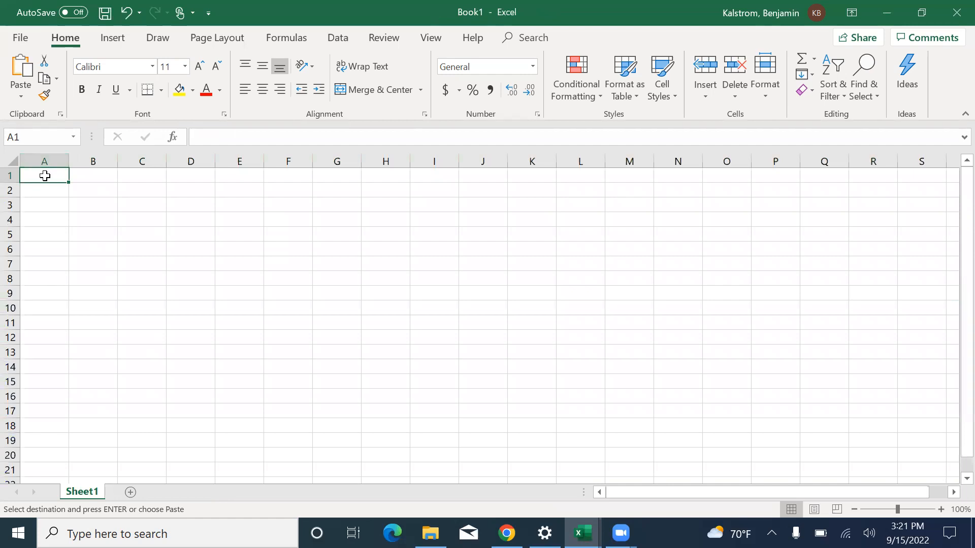
pyautogui.hotkey('ctrl', 'v')
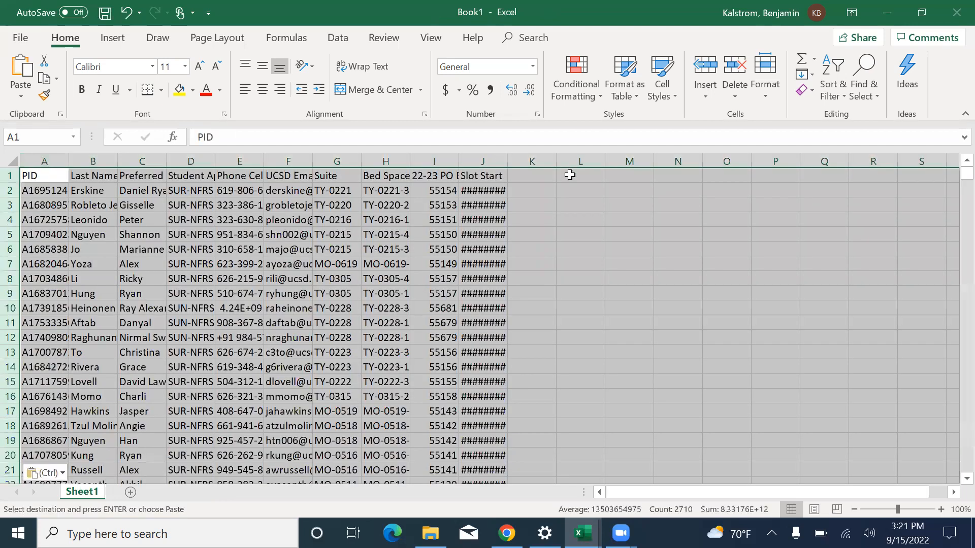
# - Format the whole Slot Start column in the new workbook as Date with the type 3/14/12 1:30 PM
pyautogui.click(569, 174)
pyautogui.click(490, 176)
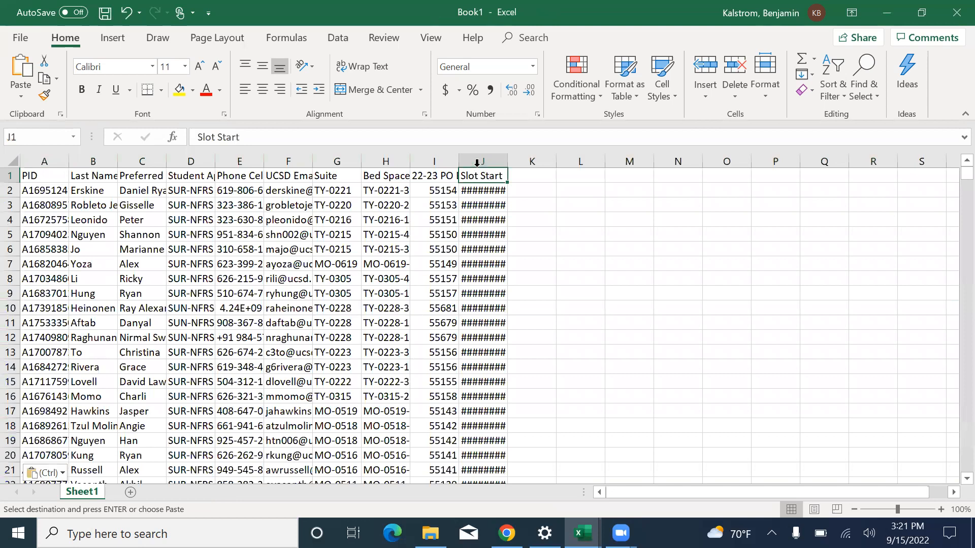
pyautogui.click(477, 163)
pyautogui.rightClick(477, 172)
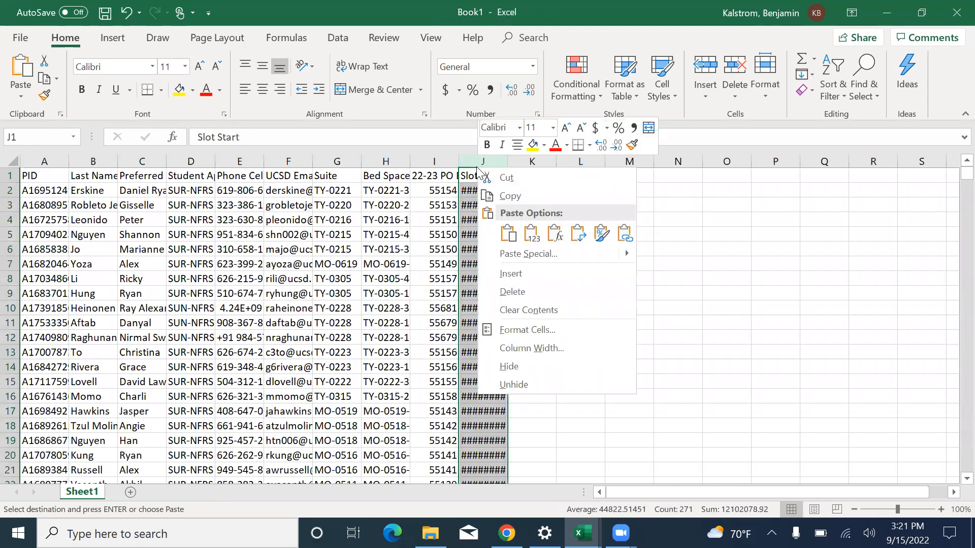
pyautogui.click(531, 331)
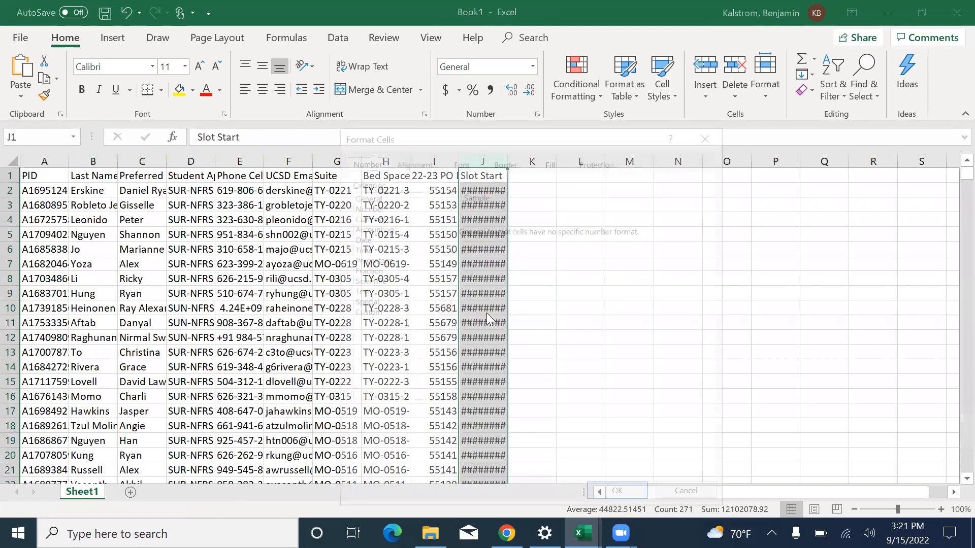
pyautogui.click(358, 238)
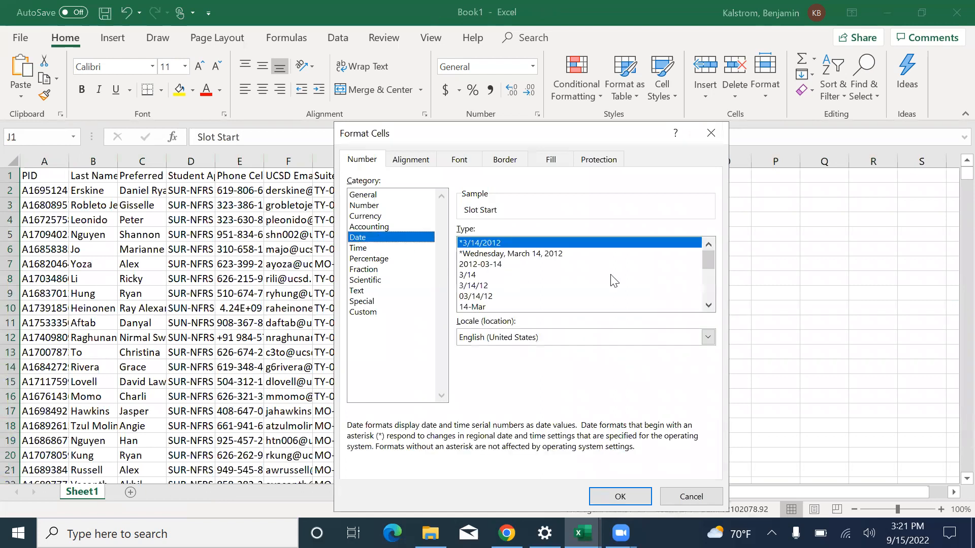
pyautogui.click(712, 308)
pyautogui.click(712, 308)
pyautogui.click(712, 308)
pyautogui.click(712, 308)
pyautogui.click(712, 308)
pyautogui.click(712, 308)
pyautogui.click(708, 305)
pyautogui.click(709, 305)
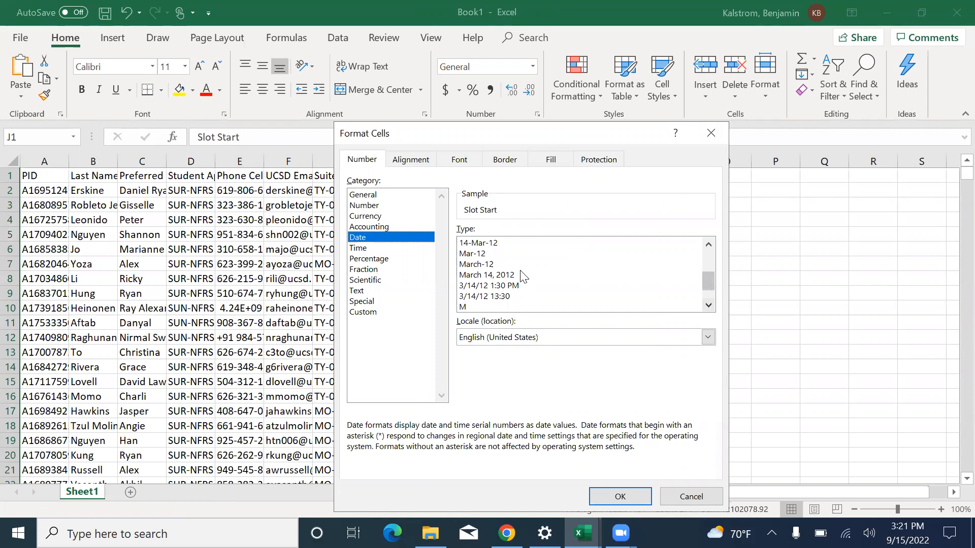
pyautogui.click(525, 285)
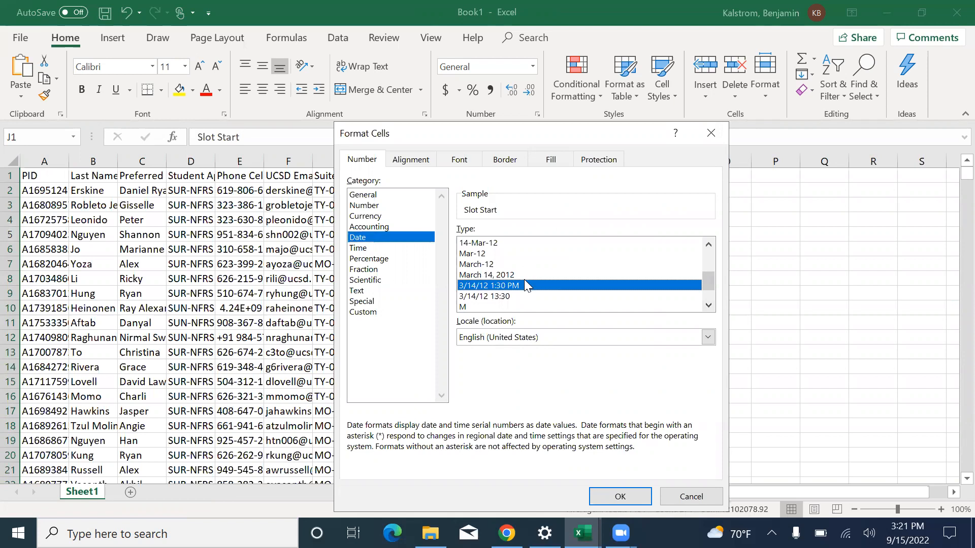
pyautogui.click(619, 498)
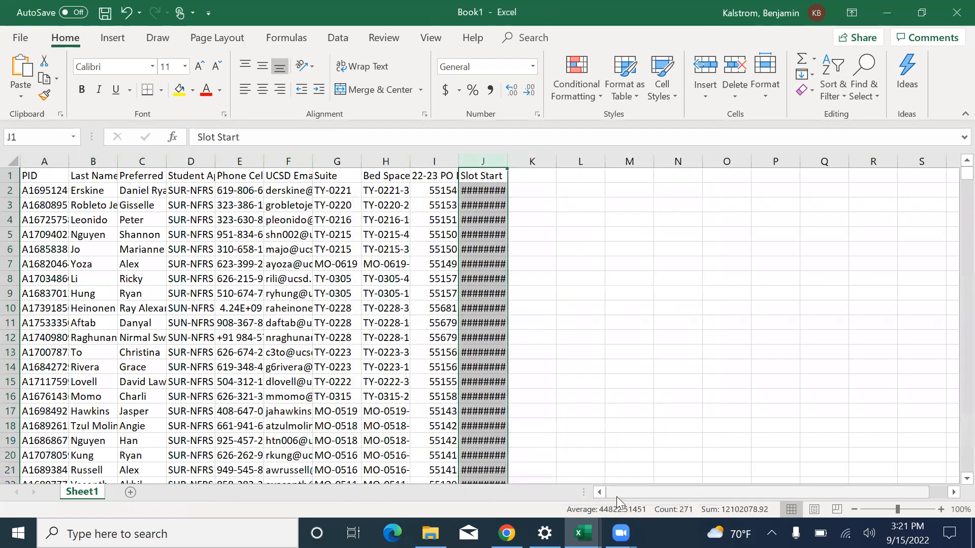
pyautogui.click(636, 368)
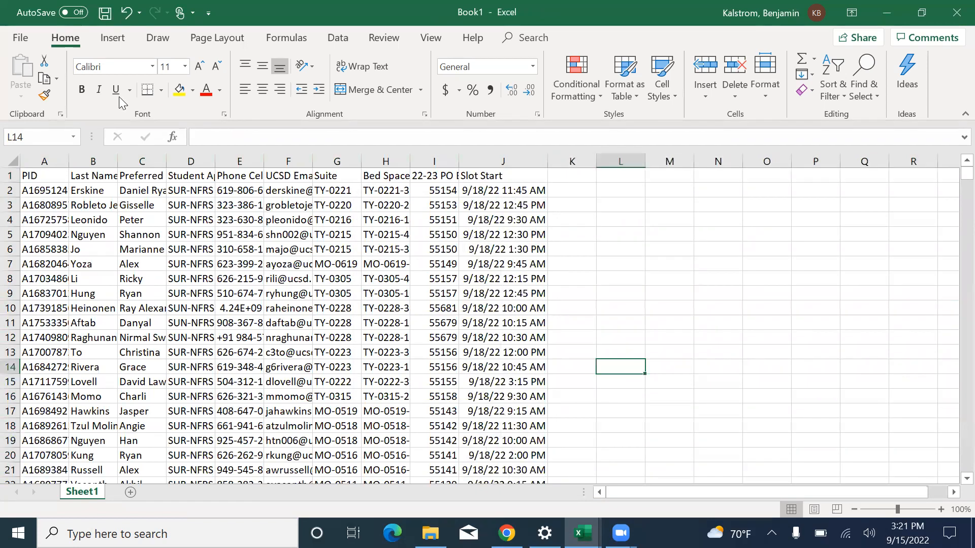
# - Save the new workbook in the Downloads folder as "Move-in 9.18.2022" in Excel Workbook (*.xlsx) format
pyautogui.click(20, 37)
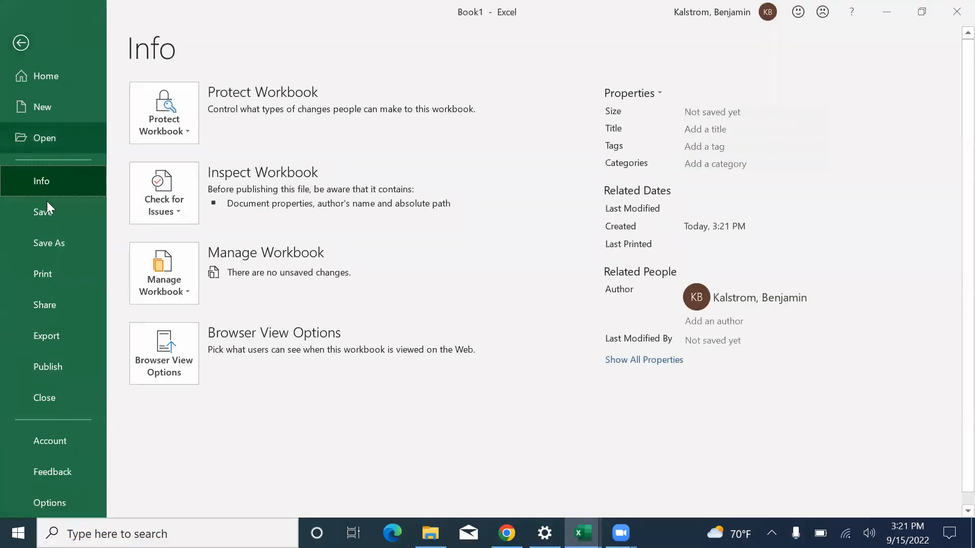
pyautogui.click(51, 238)
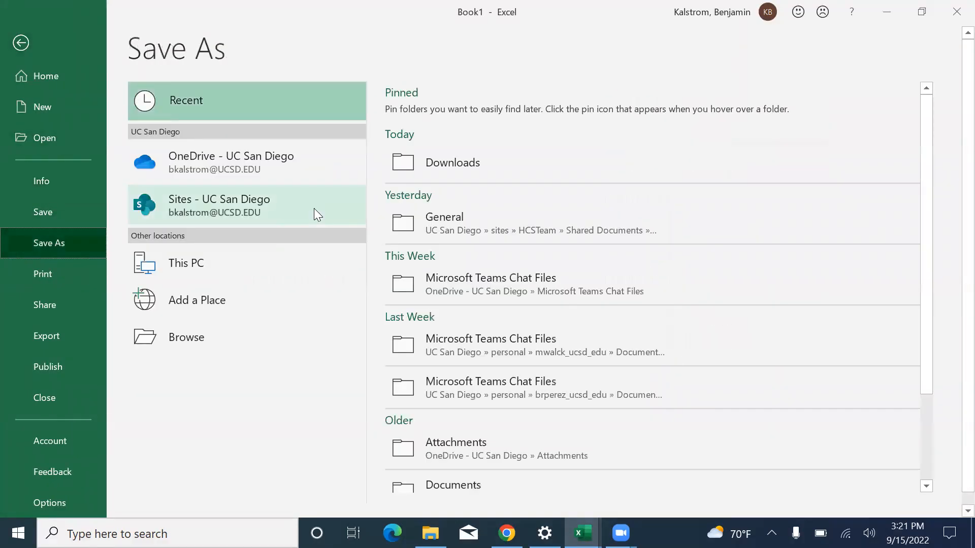
pyautogui.click(419, 170)
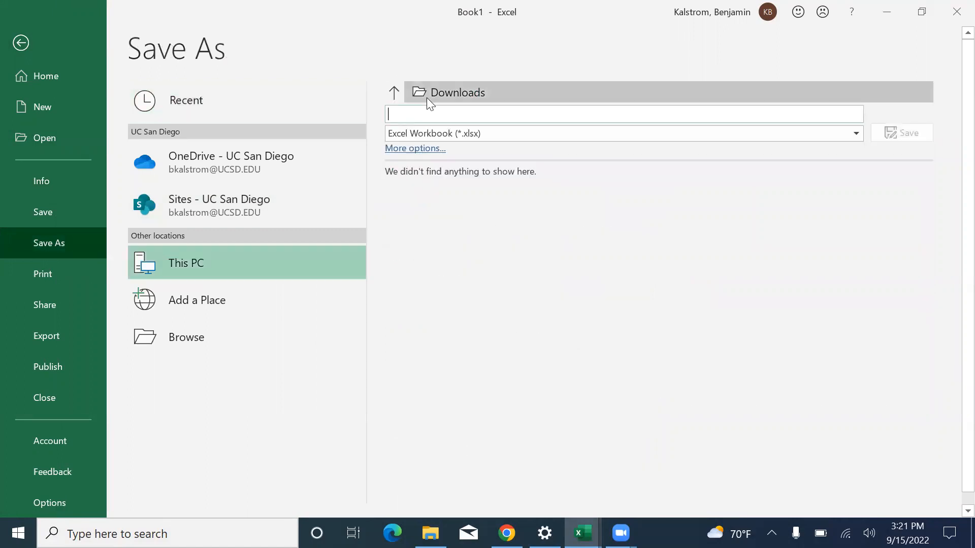
pyautogui.write('Move-in  9.18.2022')
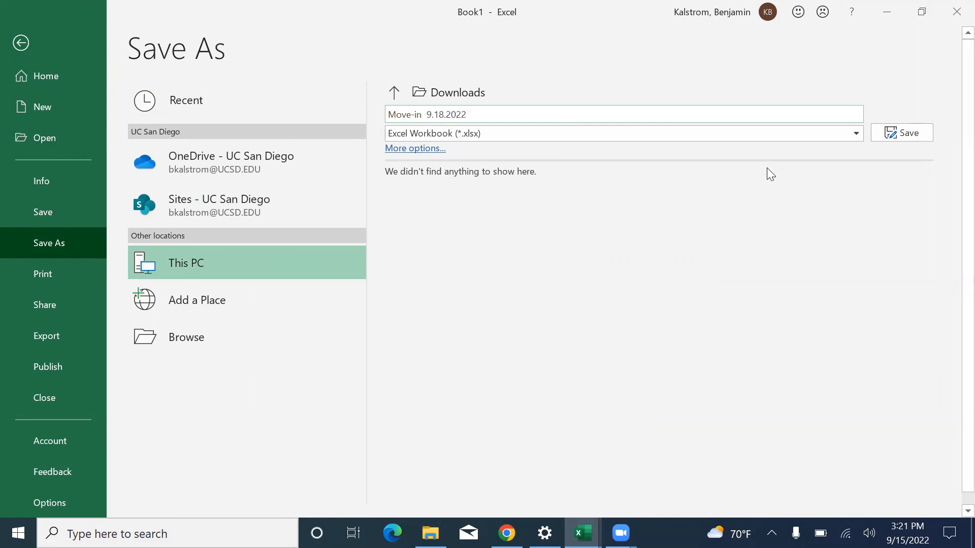
pyautogui.click(917, 139)
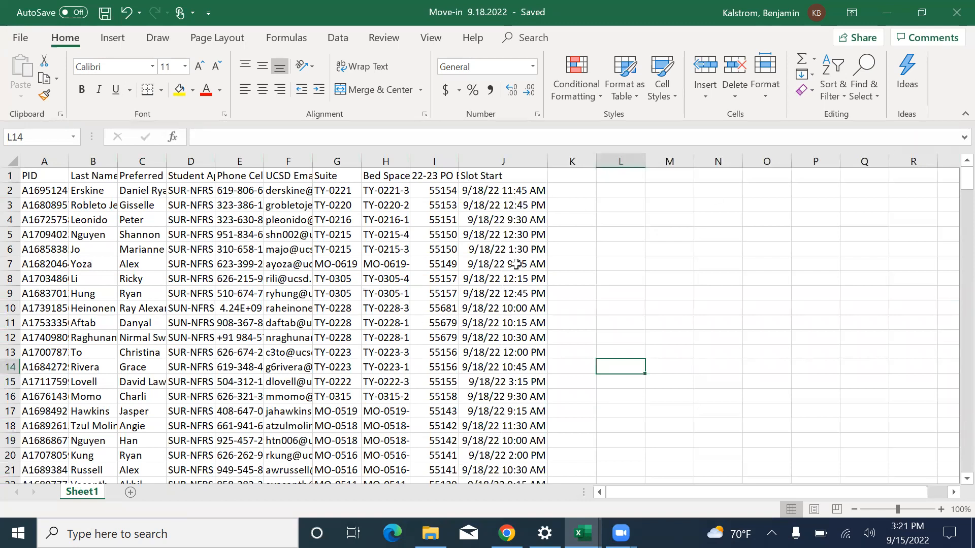
# - Close the Hi Exportable Assigned List workbook and the saved Move-in 9.18.2022 workbook
pyautogui.moveTo(576, 529)
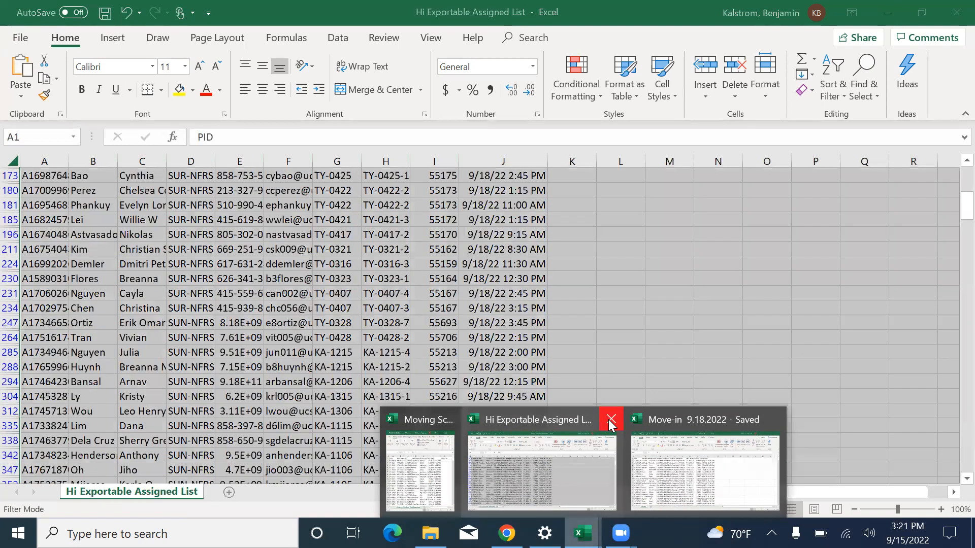
pyautogui.click(611, 423)
pyautogui.click(492, 286)
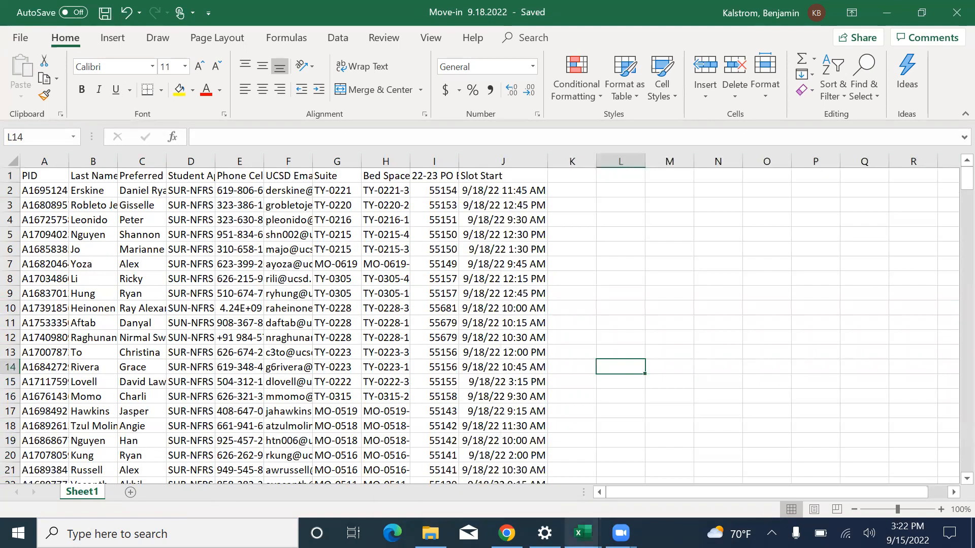
pyautogui.moveTo(582, 532)
pyautogui.click(692, 415)
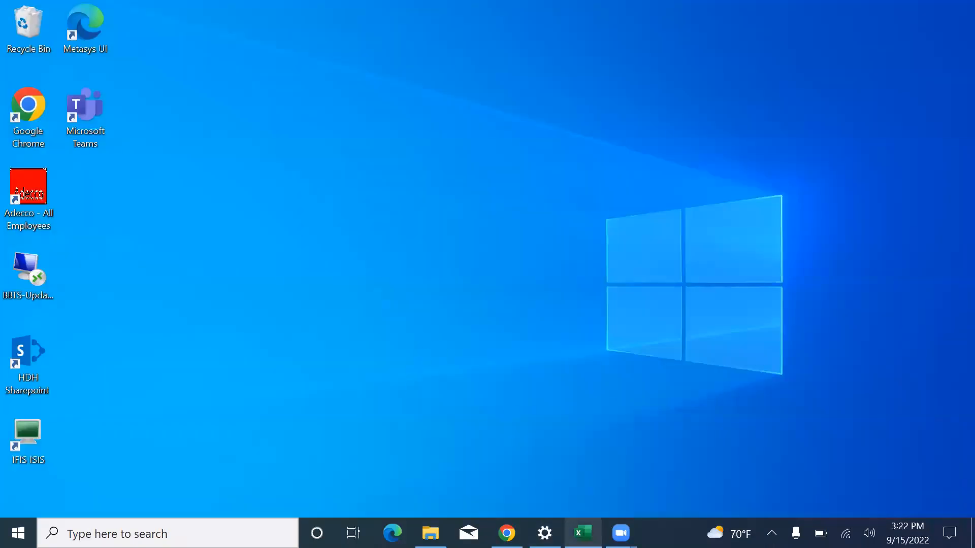
# - Review the slot rows of the Moving Schedule ConfirmationListExport workbook down to the end of the list, and minimize it
pyautogui.click(583, 533)
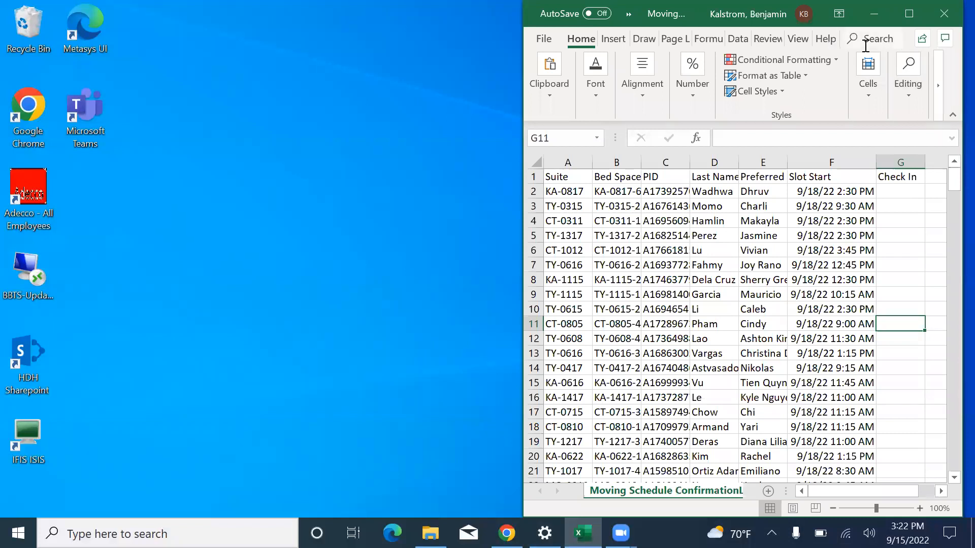
pyautogui.click(909, 13)
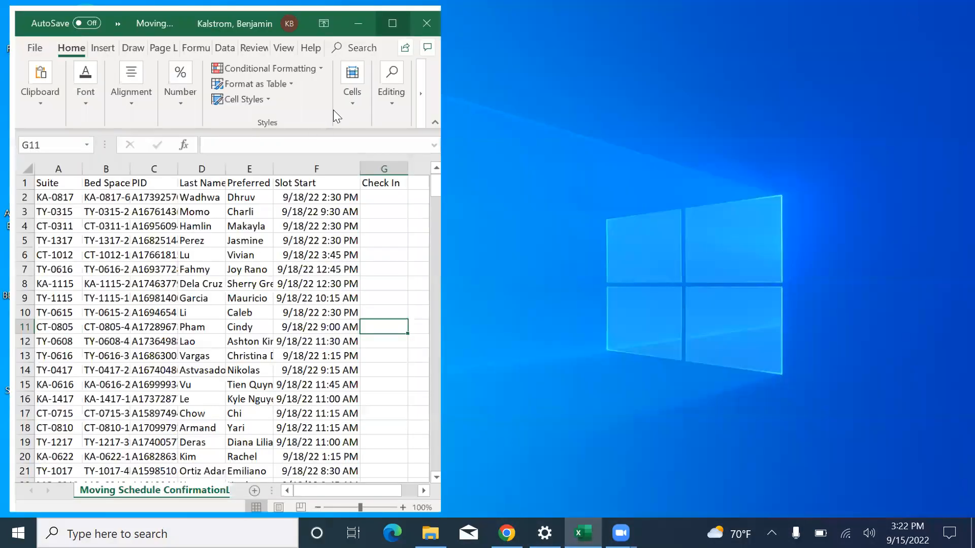
pyautogui.scroll(-5, 356, 345)
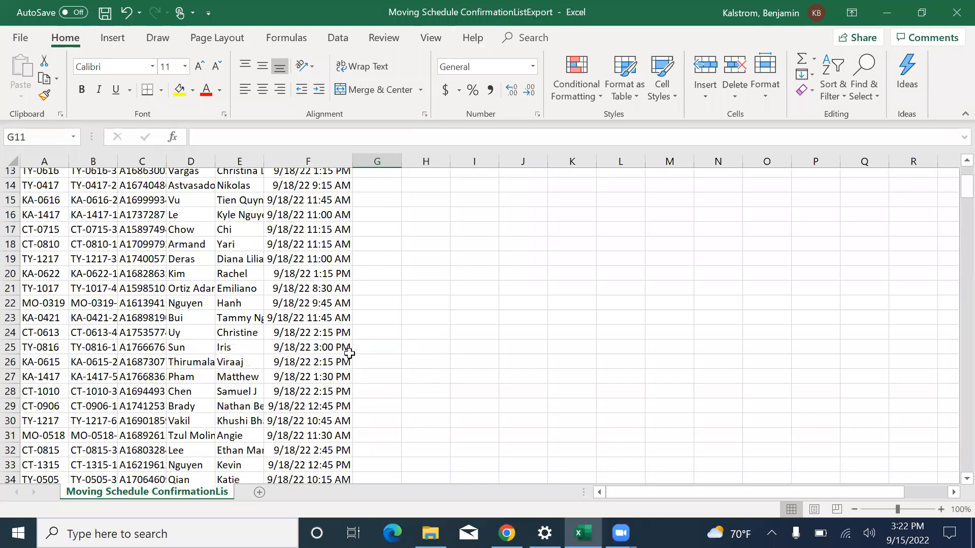
pyautogui.scroll(-20, 349, 353)
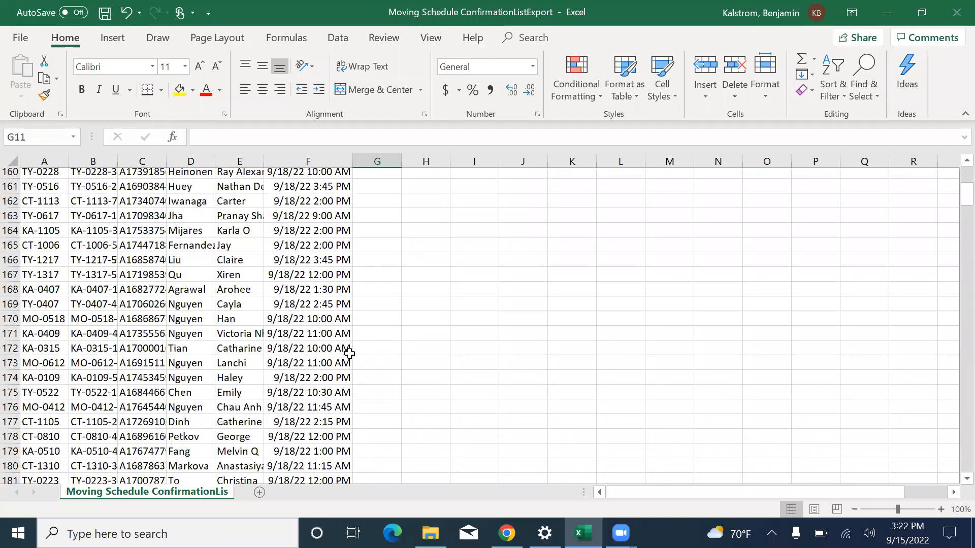
pyautogui.scroll(-20, 350, 353)
pyautogui.scroll(20, 349, 353)
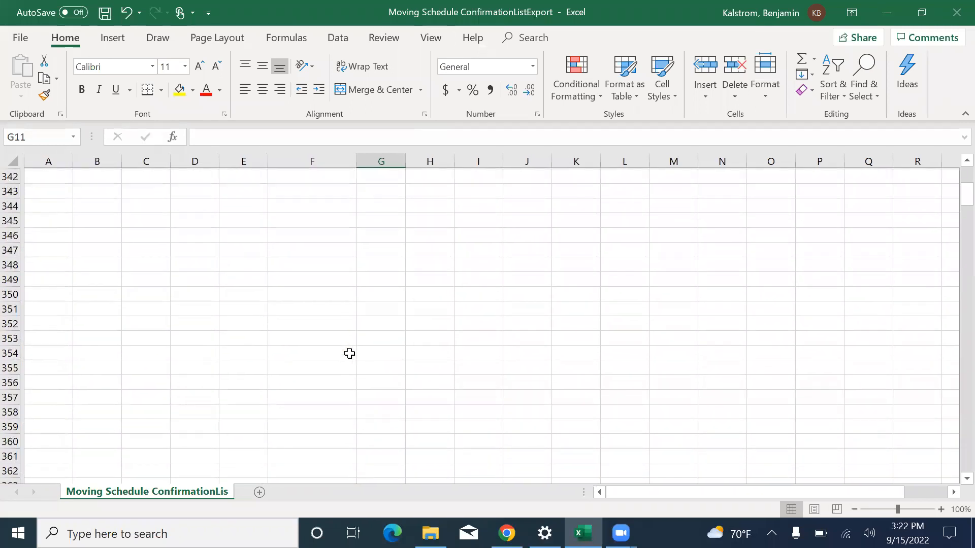
pyautogui.scroll(17, 349, 353)
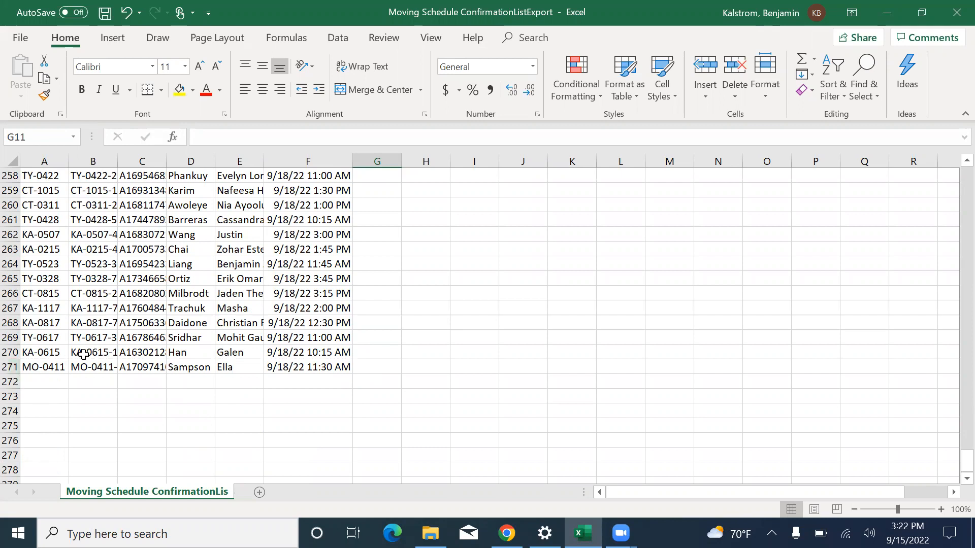
pyautogui.scroll(20, 136, 321)
pyautogui.scroll(20, 135, 321)
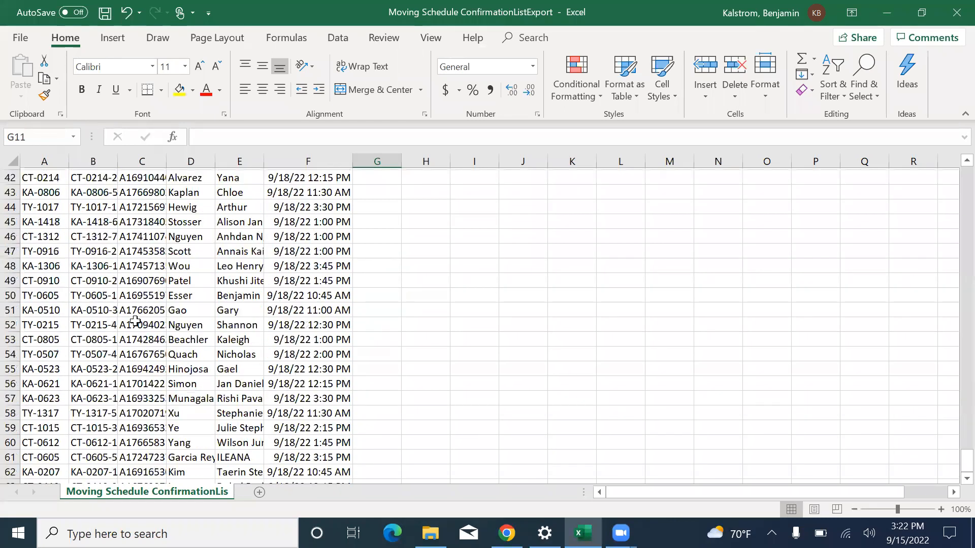
pyautogui.click(893, 12)
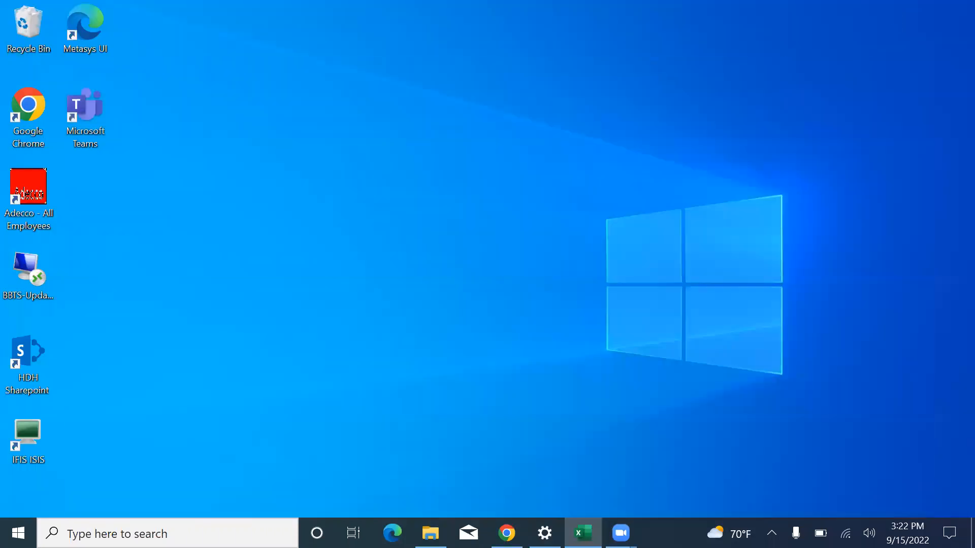
# - Switch to File Explorer, expand This PC in the folder tree and show the Downloads folder's files
pyautogui.click(431, 533)
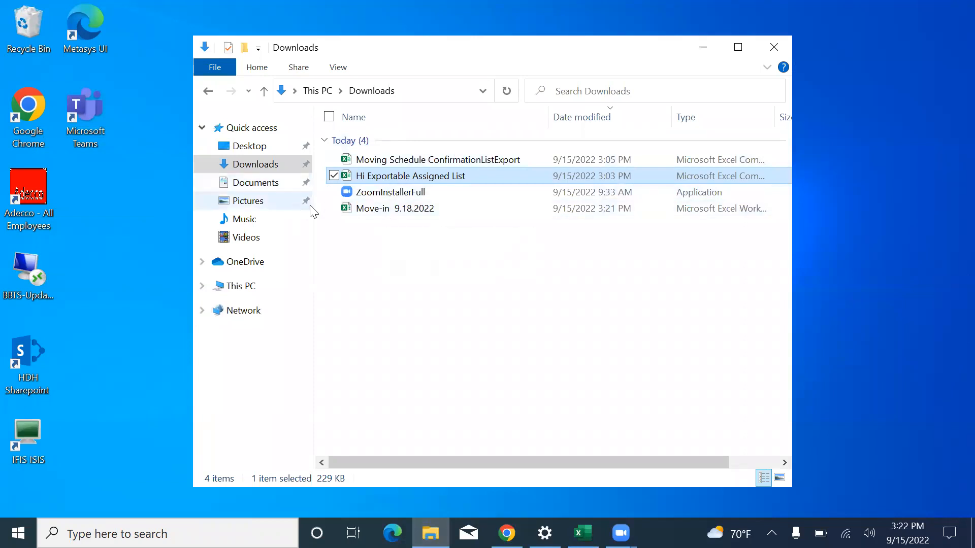
pyautogui.click(239, 287)
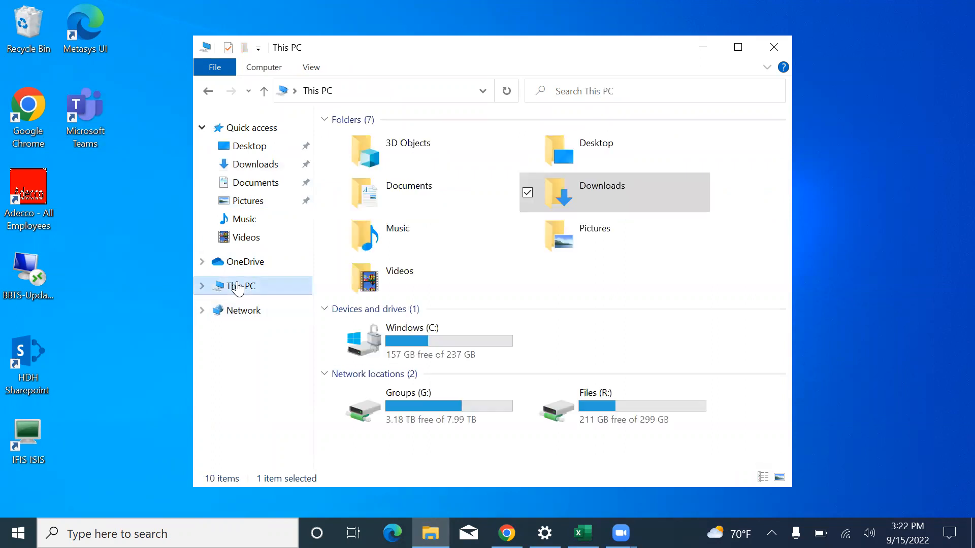
pyautogui.click(417, 408)
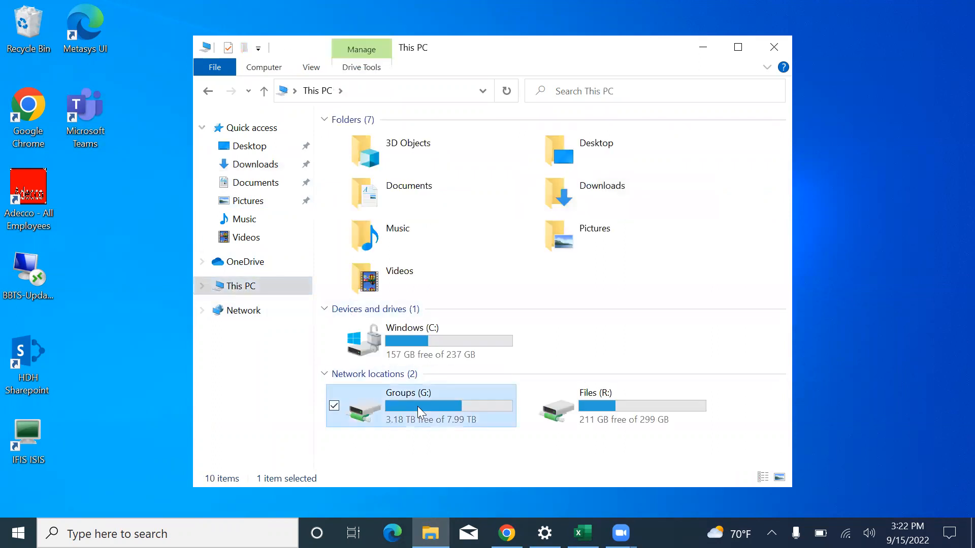
pyautogui.click(201, 285)
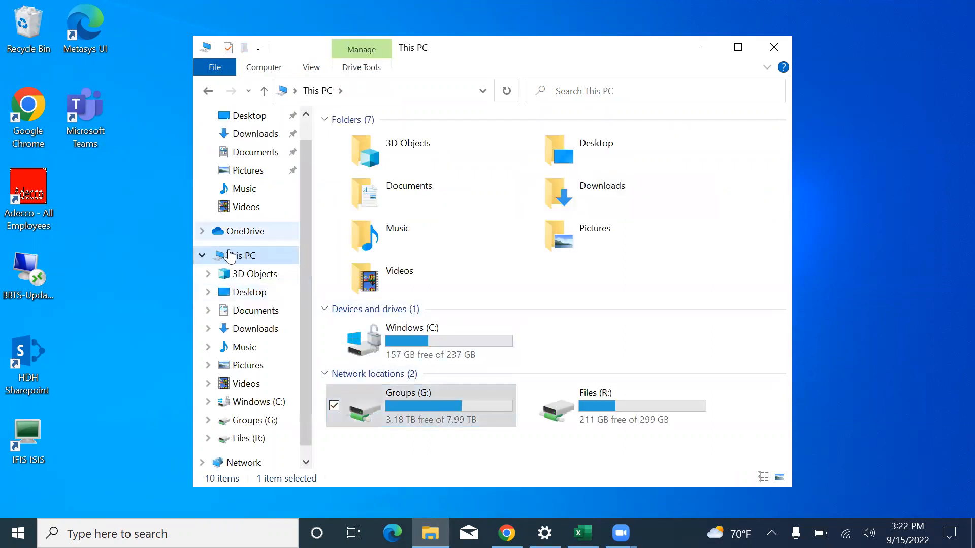
pyautogui.click(248, 134)
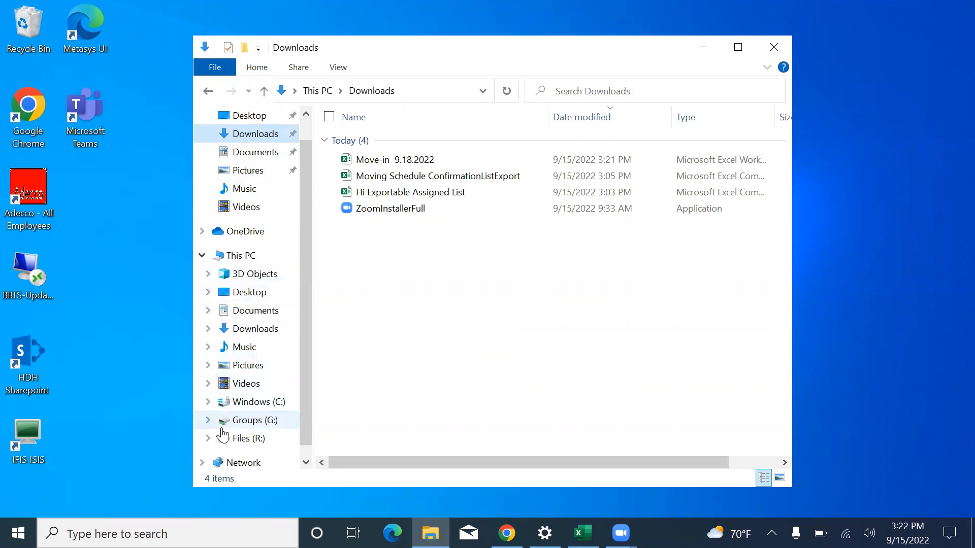
# - Copy Move-in 9.18.2022 from Downloads into the Move-In Fall 2022 folder under CONFRNCE on the Groups (G:) drive
pyautogui.click(209, 421)
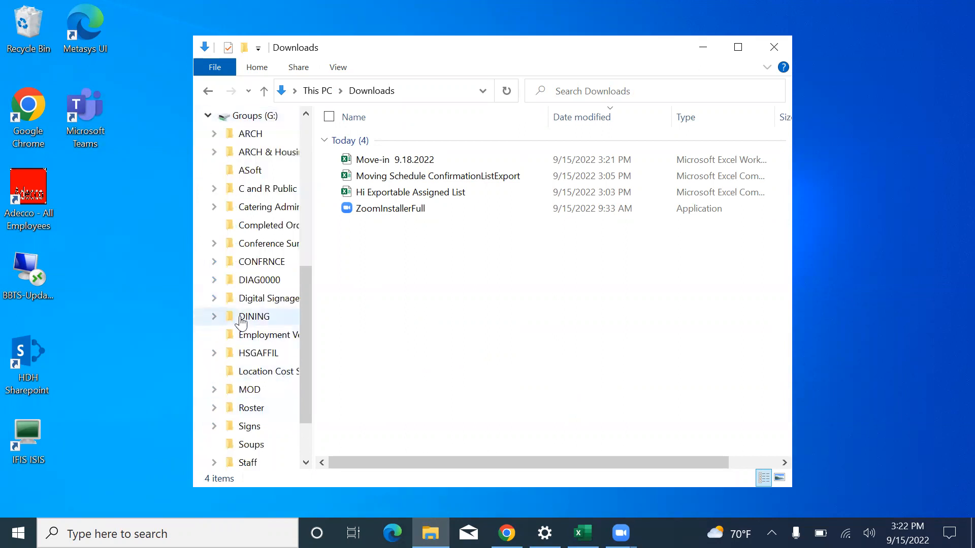
pyautogui.click(215, 262)
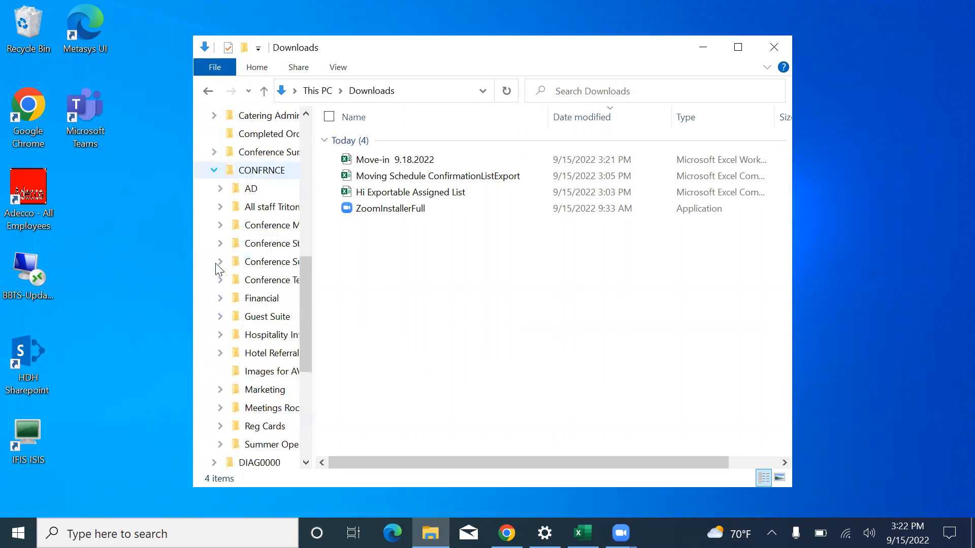
pyautogui.click(220, 335)
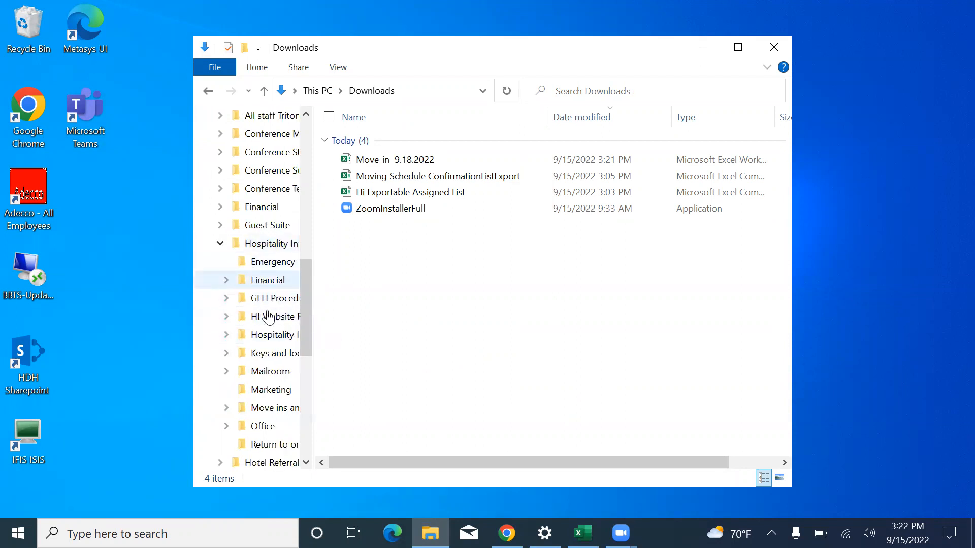
pyautogui.click(224, 407)
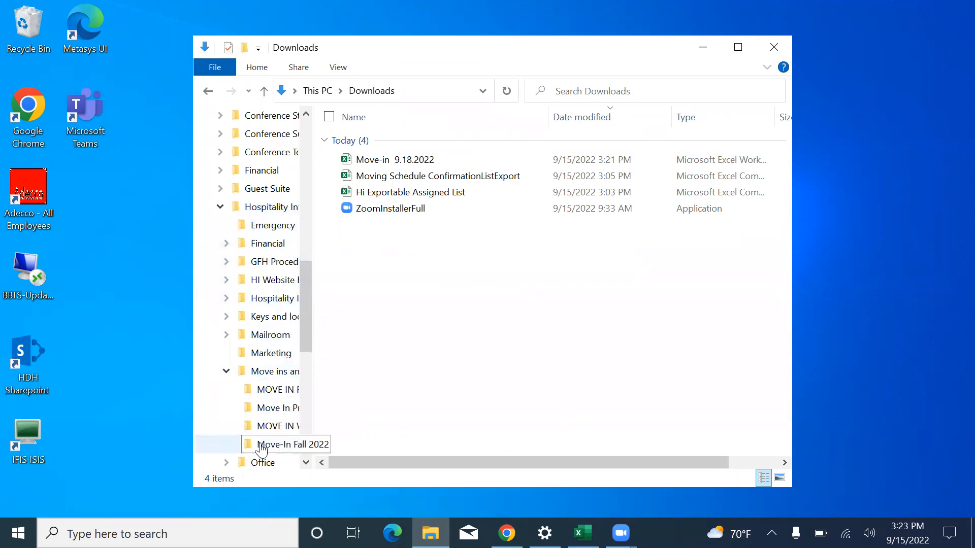
pyautogui.moveTo(387, 164); pyautogui.dragTo(278, 440)
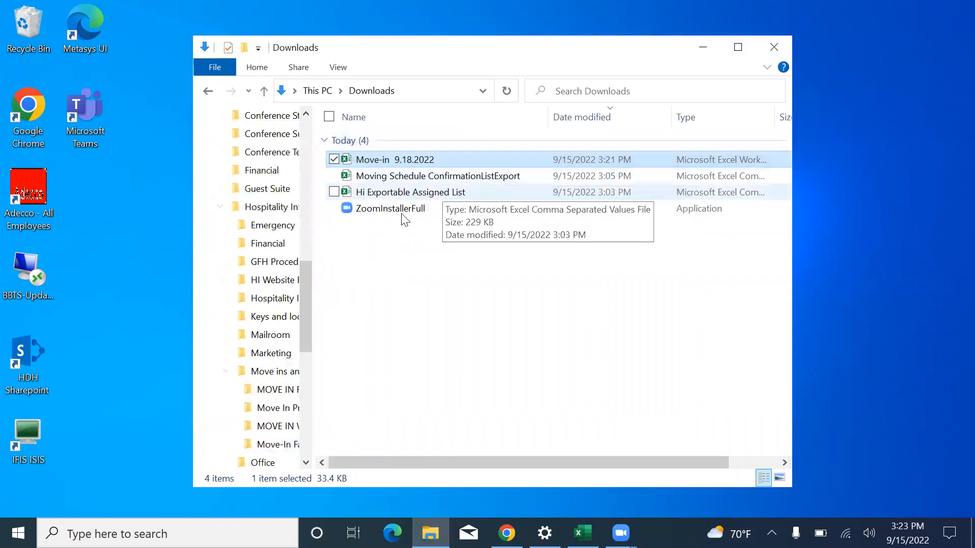
# - Close the Moving Schedule ConfirmationListExport workbook in Excel without saving its changes
pyautogui.click(582, 534)
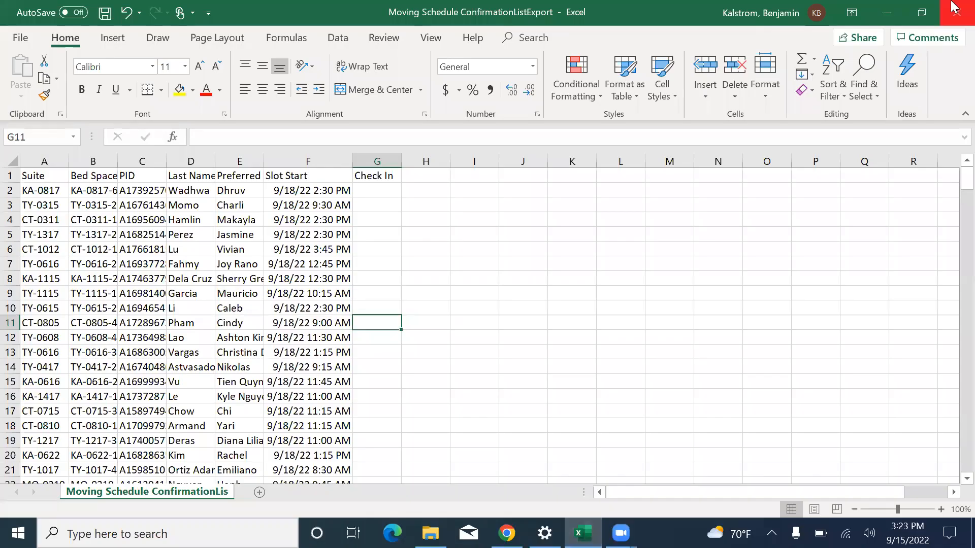
pyautogui.click(953, 4)
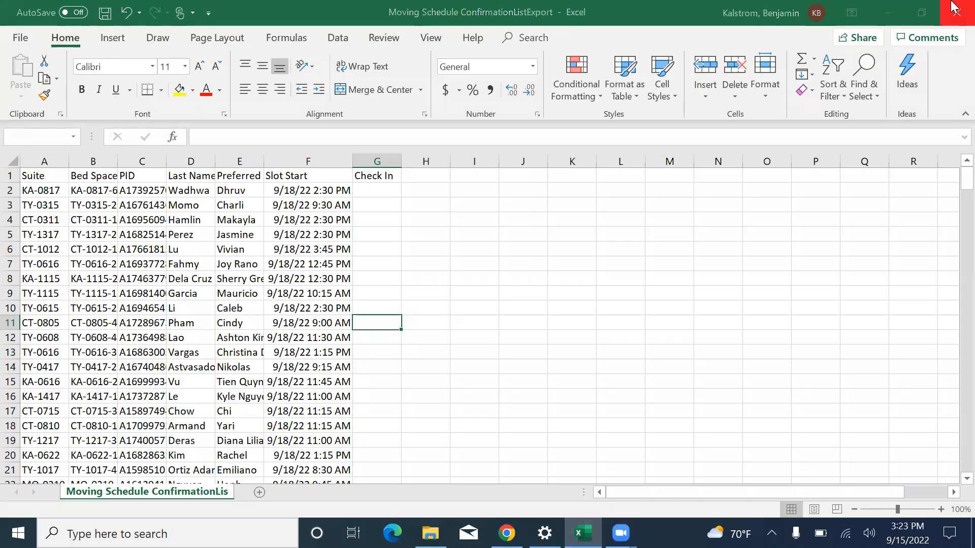
pyautogui.click(483, 283)
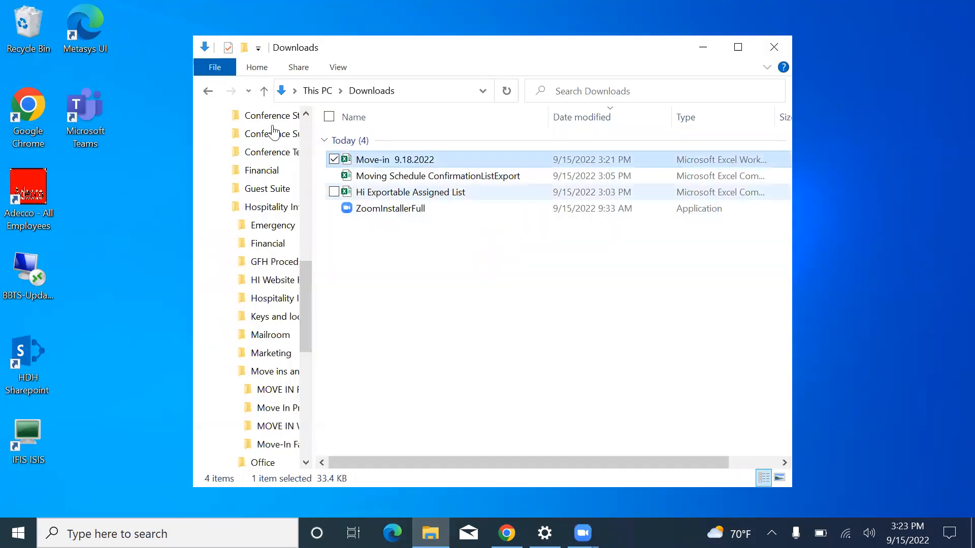
# - Delete the Move-in 9.18.2022 file from the Downloads folder
pyautogui.rightClick(475, 157)
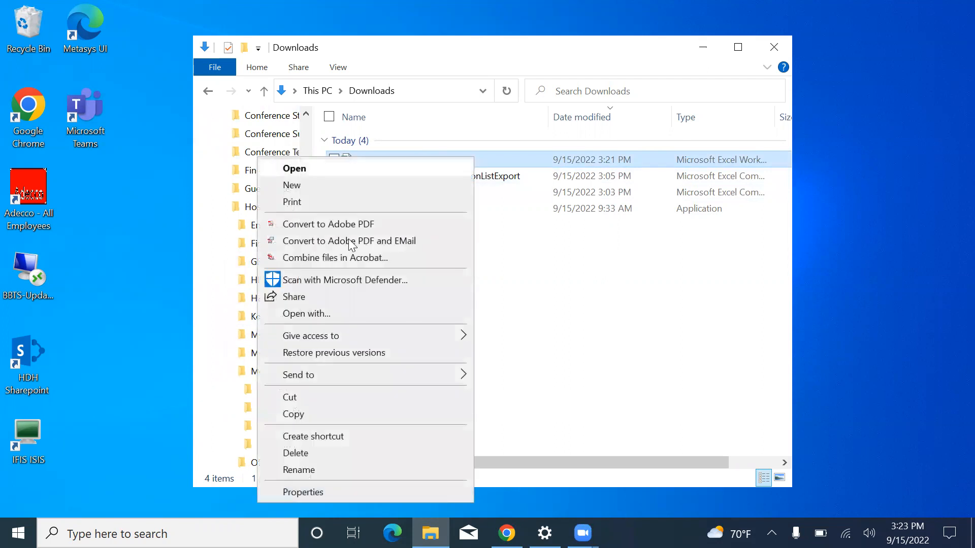
pyautogui.click(318, 452)
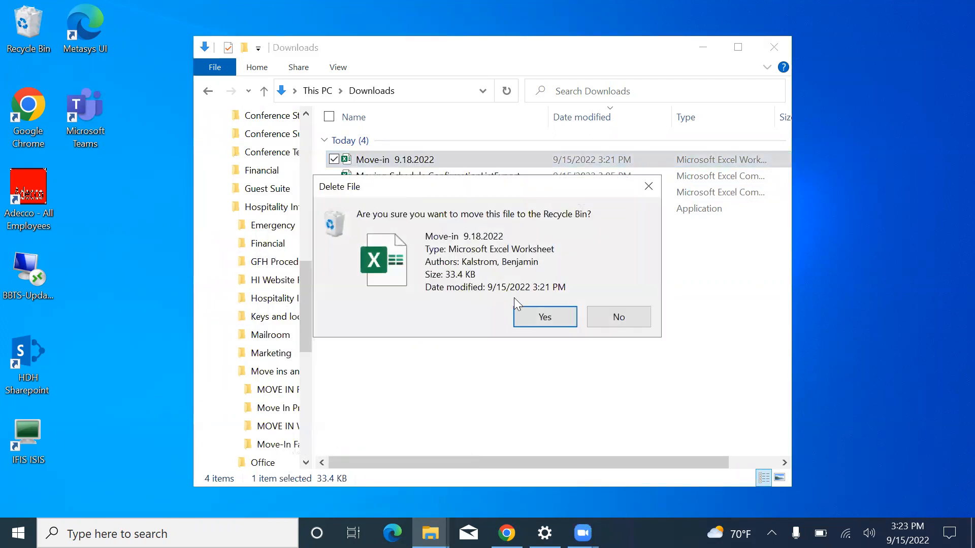
pyautogui.click(528, 316)
# - Delete the Moving Schedule ConfirmationListExport file from the Downloads folder
pyautogui.click(435, 161)
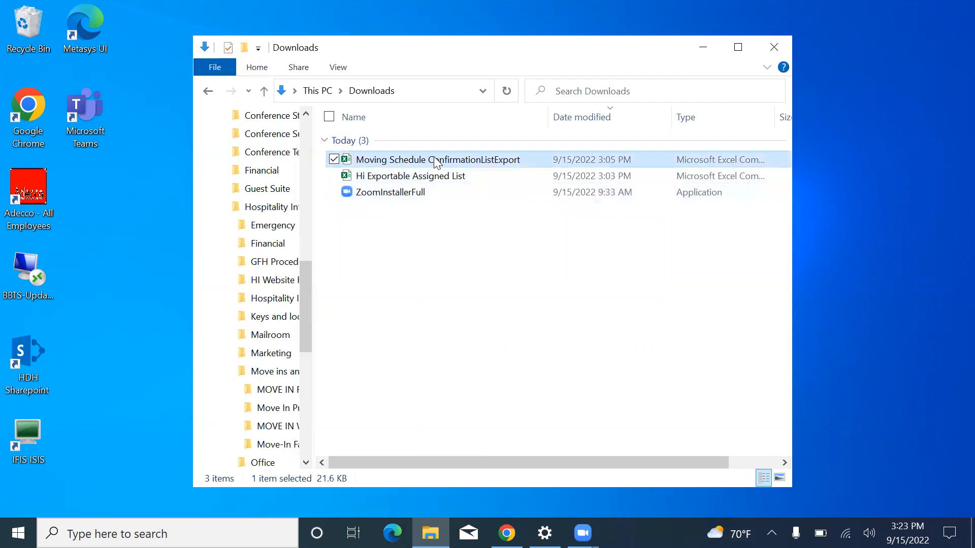
pyautogui.rightClick(435, 161)
pyautogui.click(295, 435)
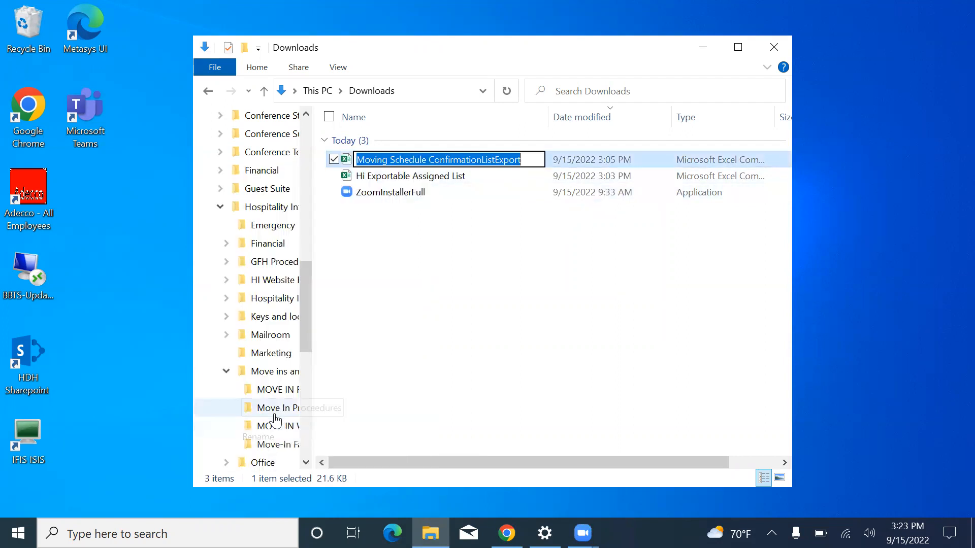
pyautogui.click(500, 212)
pyautogui.click(491, 162)
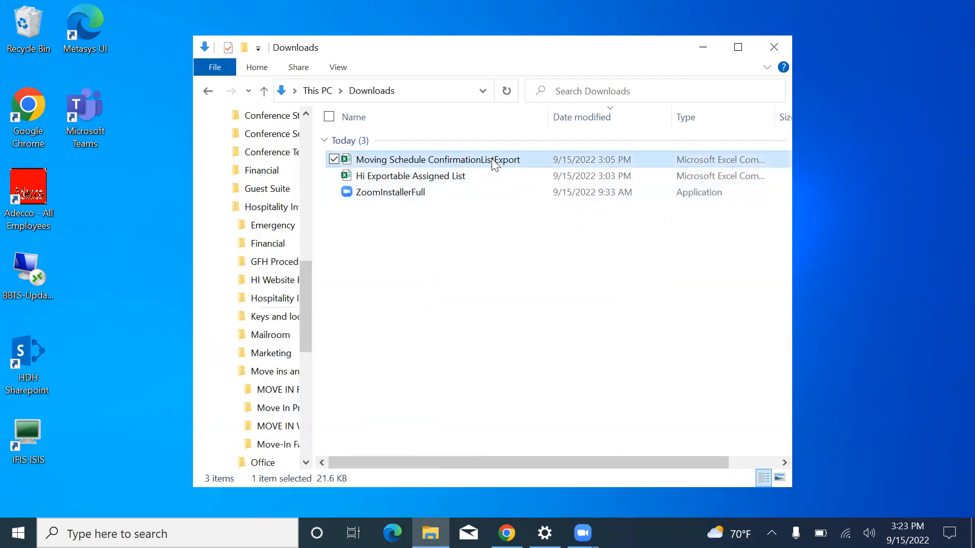
pyautogui.rightClick(491, 162)
pyautogui.click(313, 422)
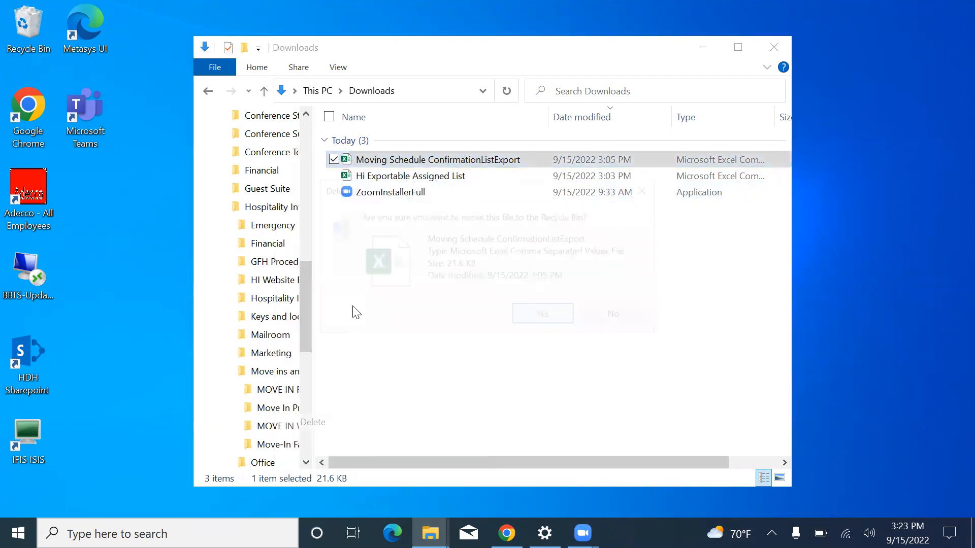
pyautogui.click(548, 314)
# - Delete the Hi Exportable Assigned List file from the Downloads folder
pyautogui.click(432, 160)
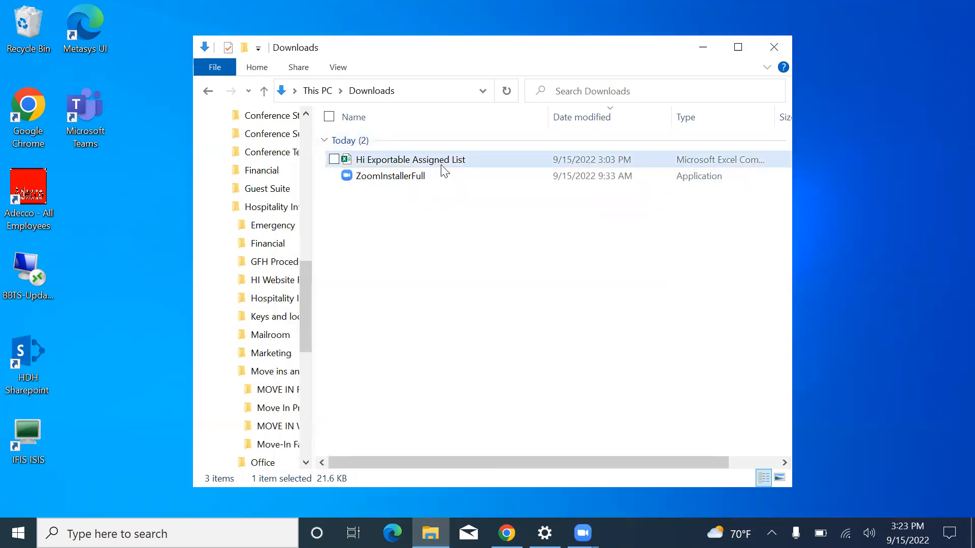
pyautogui.rightClick(445, 161)
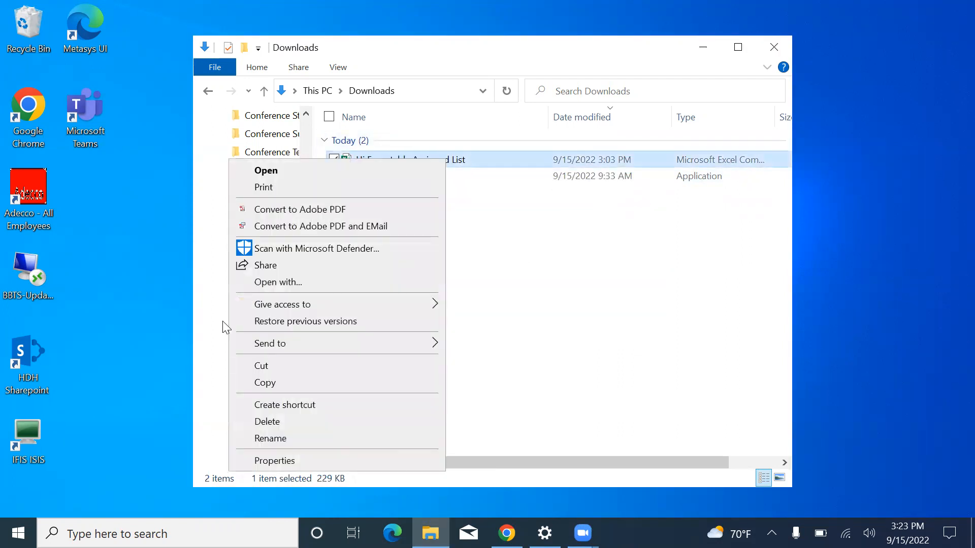
pyautogui.click(269, 422)
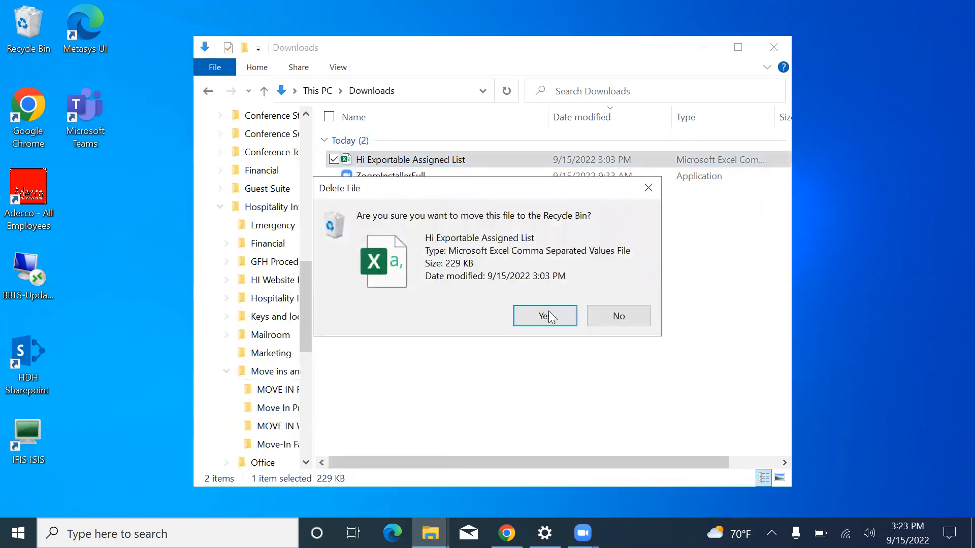
pyautogui.click(549, 316)
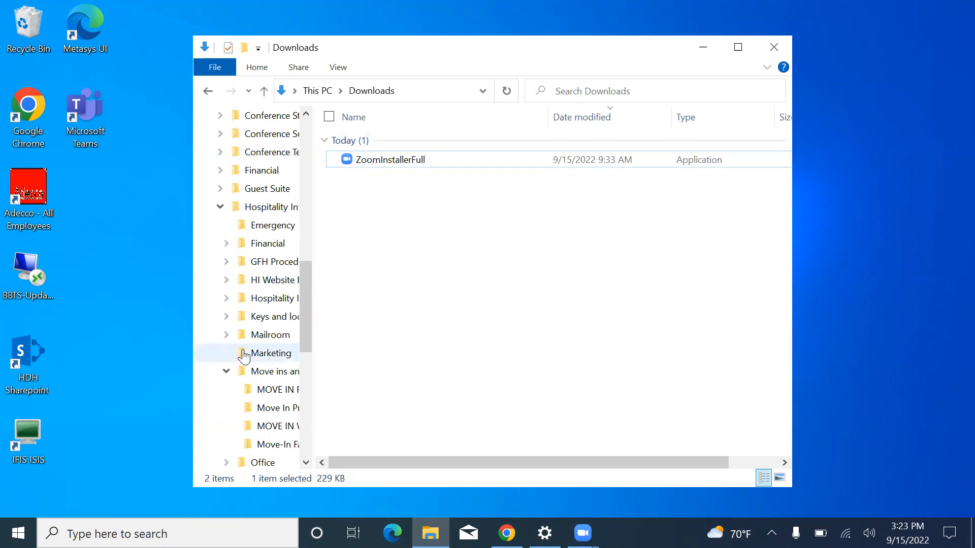
# - Go to the Move-In Fall 2022 folder and open the Move-in 9.18.2022 workbook from there
pyautogui.scroll(-2, 266, 390)
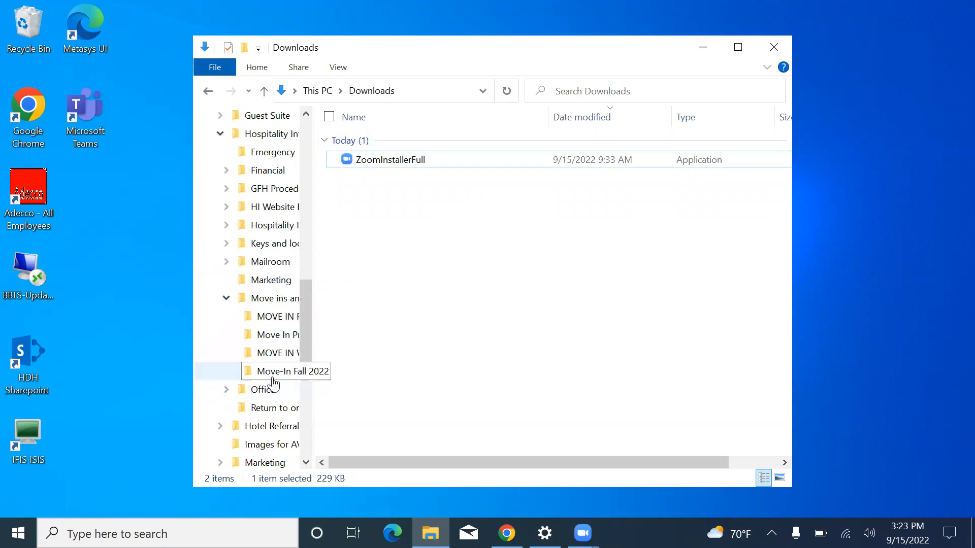
pyautogui.click(273, 378)
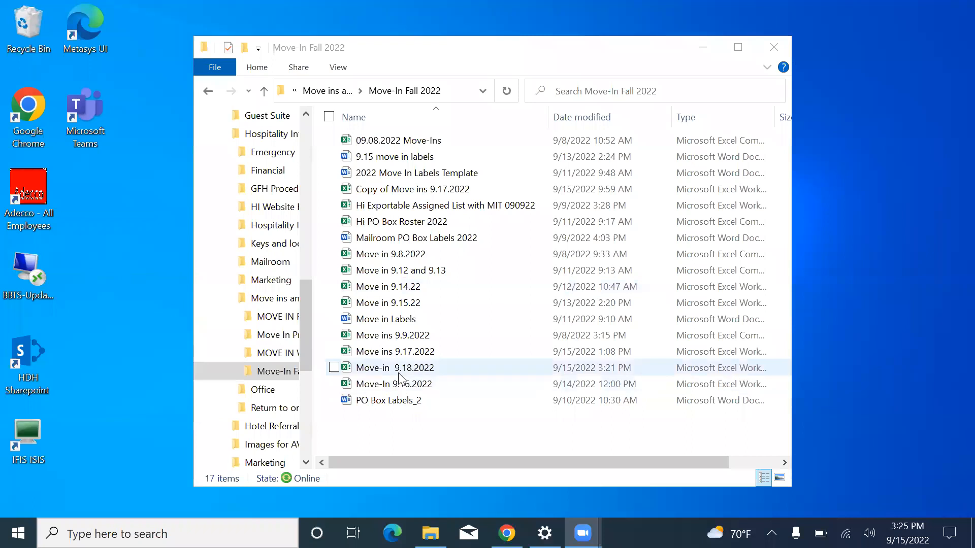
pyautogui.click(399, 371)
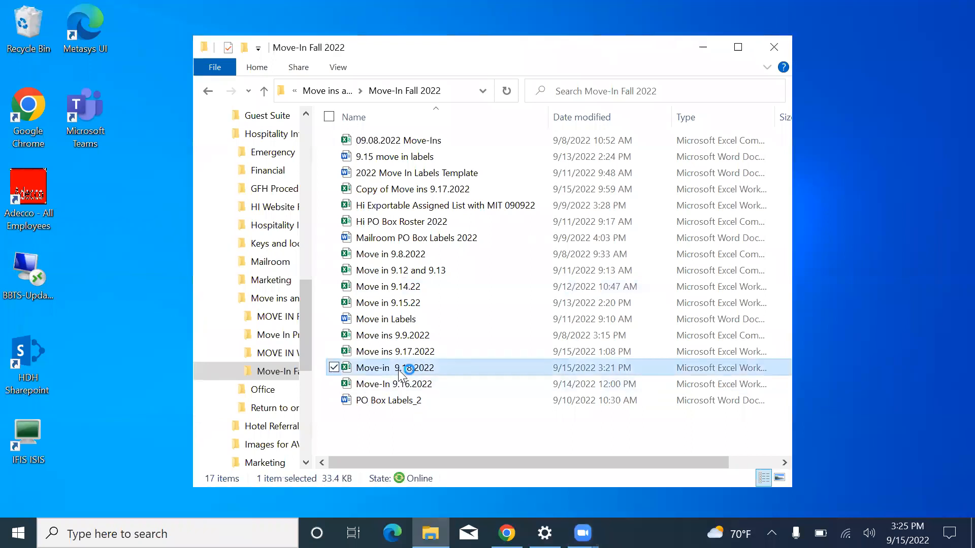
pyautogui.doubleClick(398, 370)
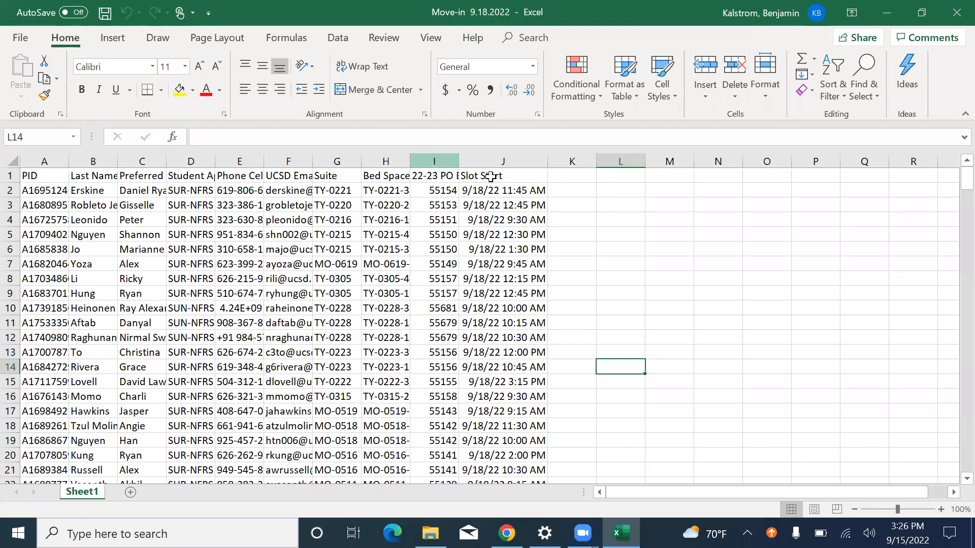
# - Open the 2022 Move In Labels Template document from the Move-In Fall 2022 folder and review its merge fields
pyautogui.click(892, 11)
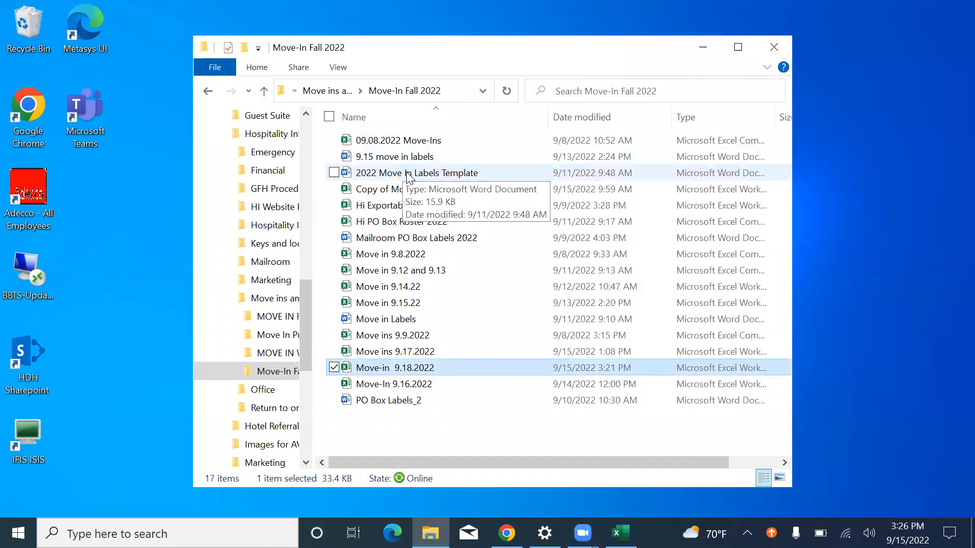
pyautogui.doubleClick(407, 175)
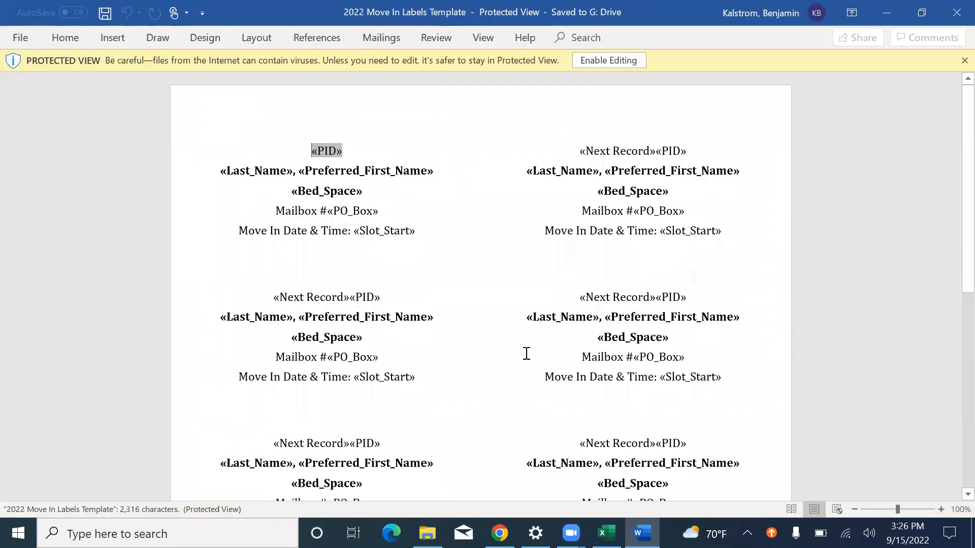
pyautogui.scroll(-3, 552, 293)
pyautogui.scroll(2, 552, 293)
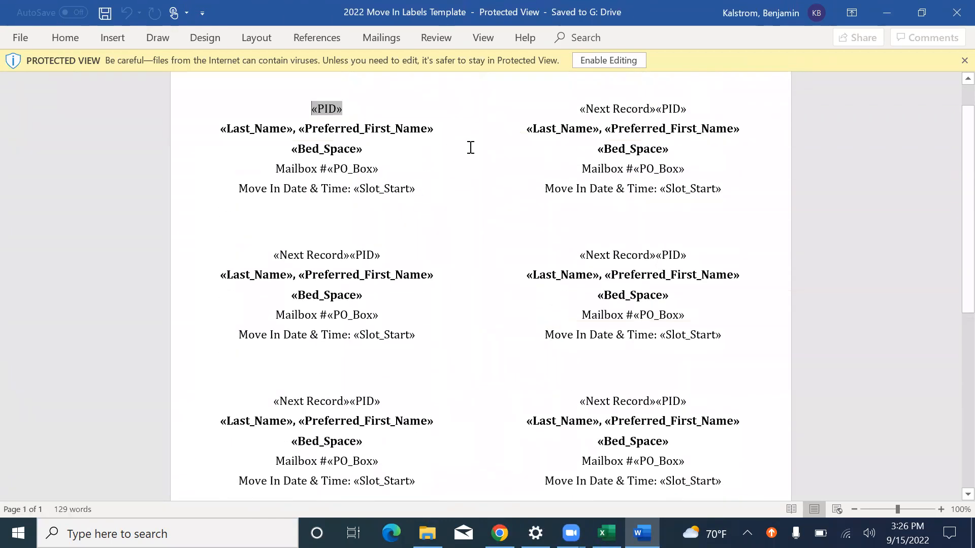
pyautogui.scroll(1, 471, 147)
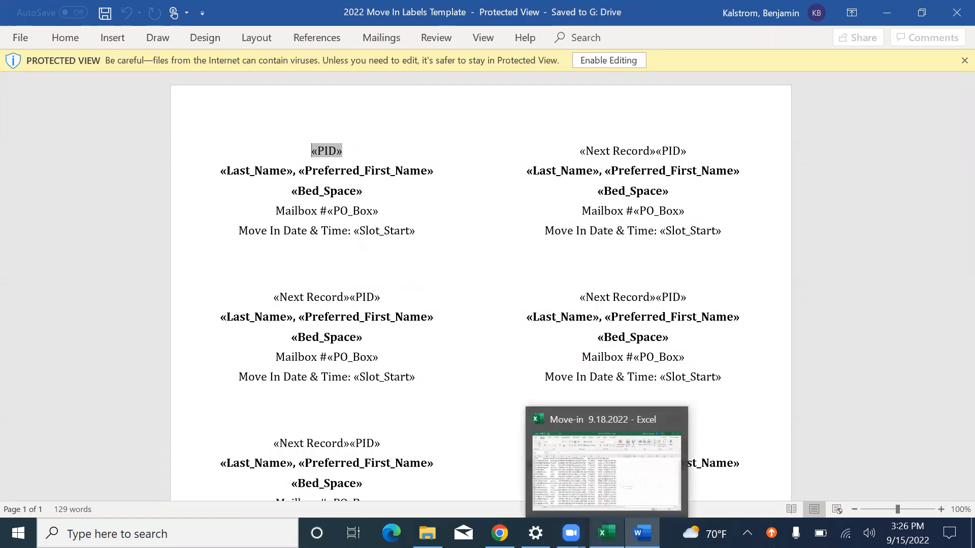
# - Switch back to the Move-in 9.18.2022 workbook and rename the header in cell I1 to PO Box
pyautogui.click(607, 533)
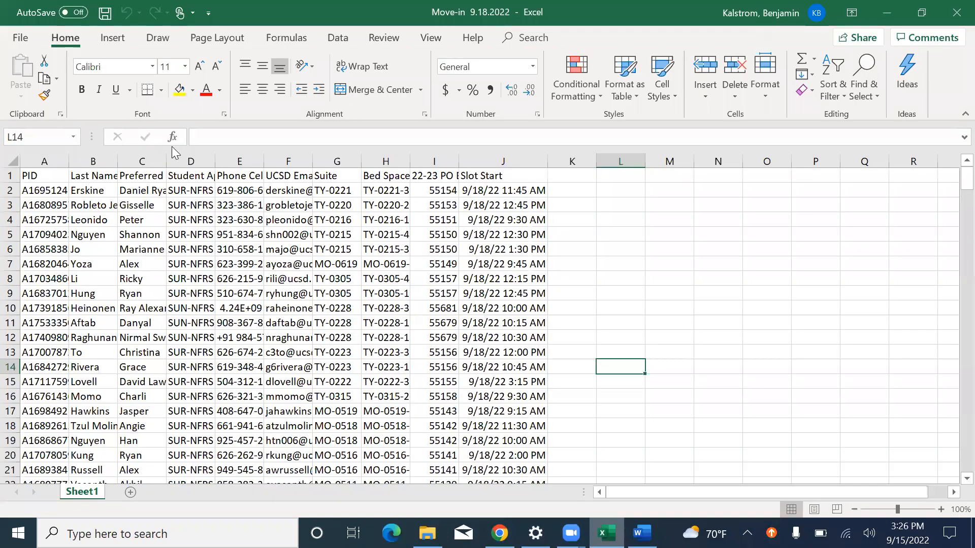
pyautogui.click(426, 175)
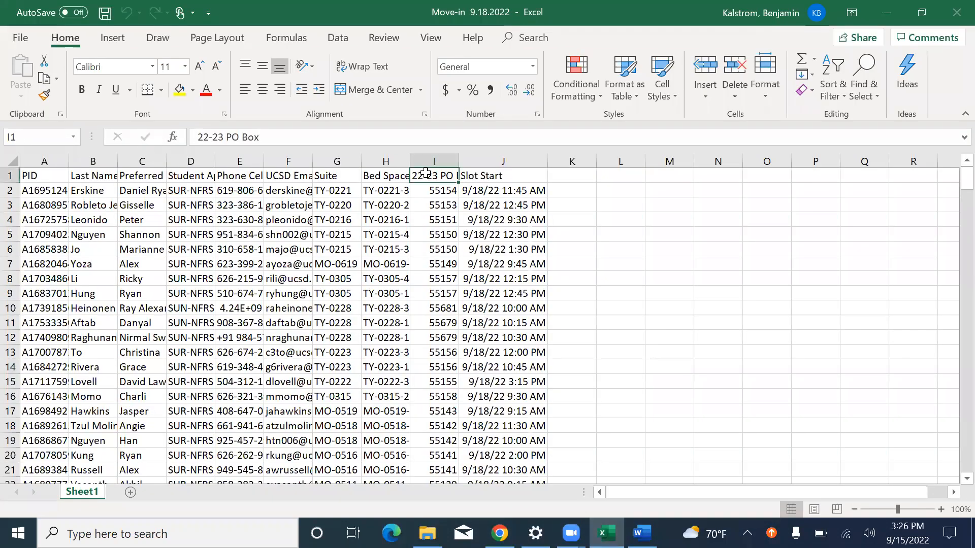
pyautogui.press('F2')
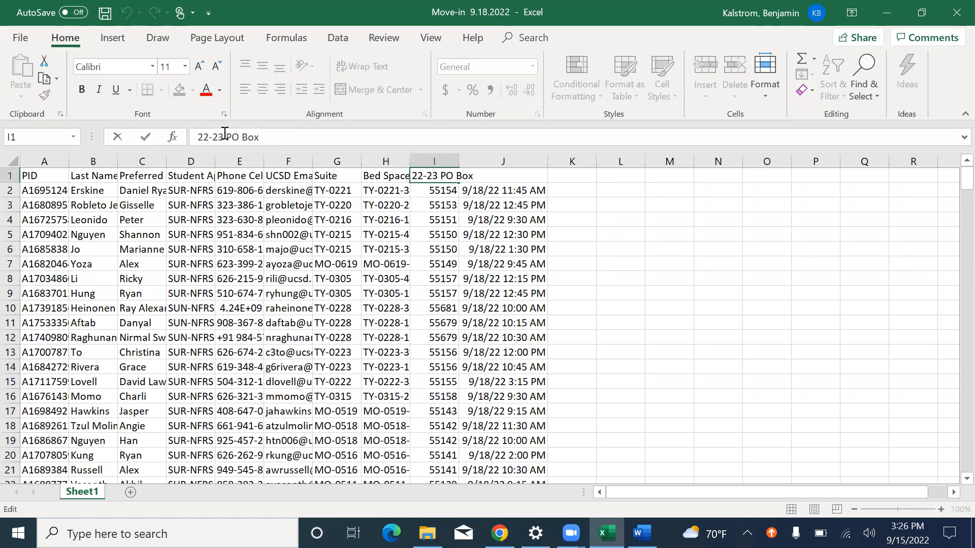
pyautogui.click(225, 136)
pyautogui.press('BackSpace')
pyautogui.press('BackSpace')
pyautogui.press('BackSpace')
pyautogui.press('BackSpace')
pyautogui.press('BackSpace')
pyautogui.press('BackSpace')
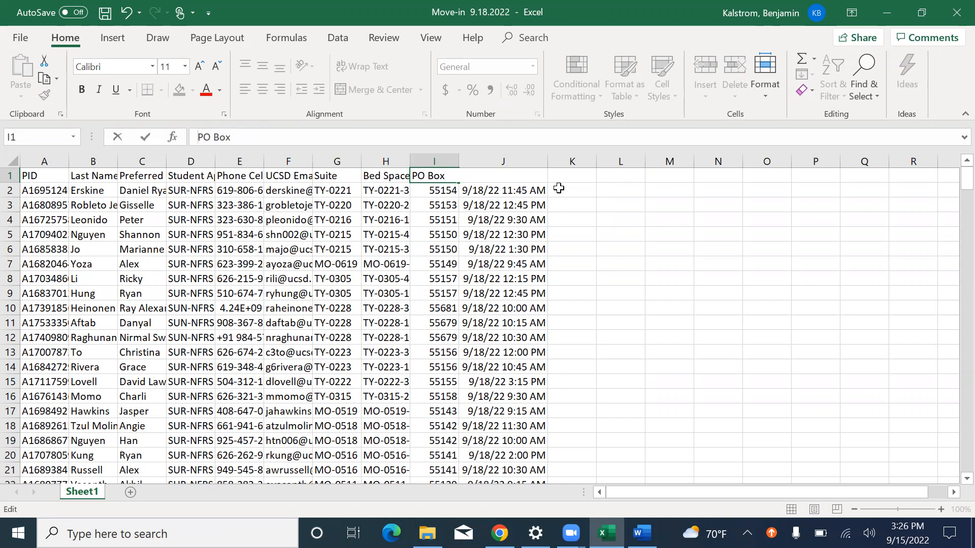
pyautogui.click(625, 204)
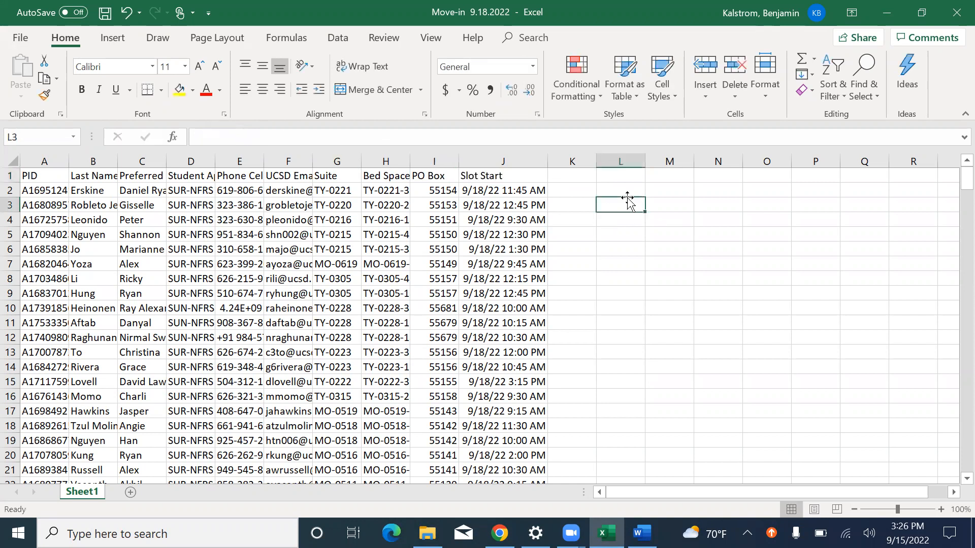
# - Remove the trailing space from the Slot Start header in cell J1
pyautogui.click(491, 176)
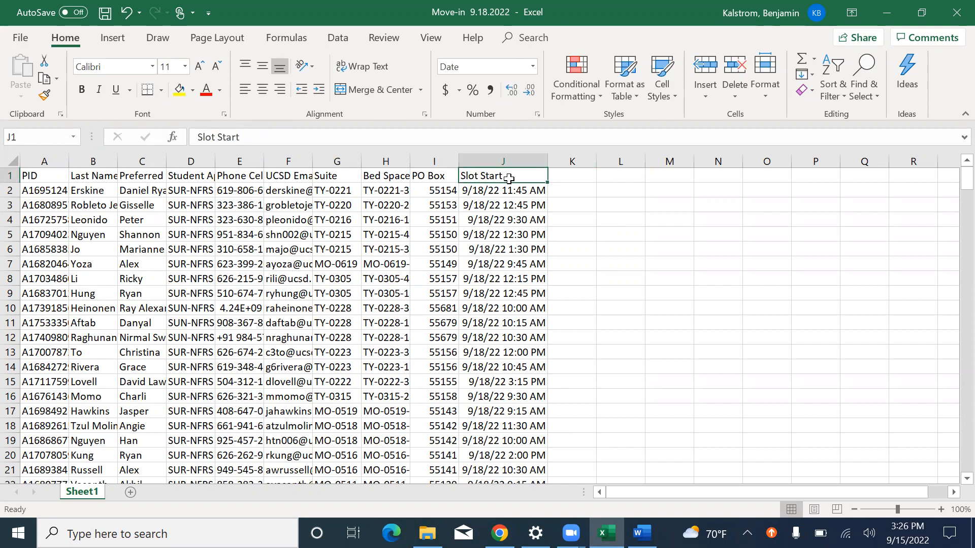
pyautogui.doubleClick(509, 178)
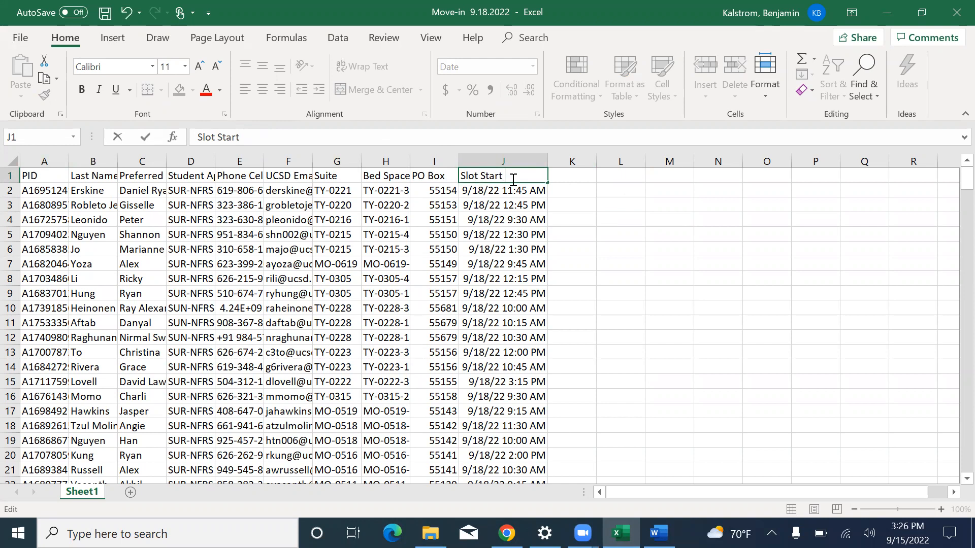
pyautogui.click(616, 178)
pyautogui.click(507, 178)
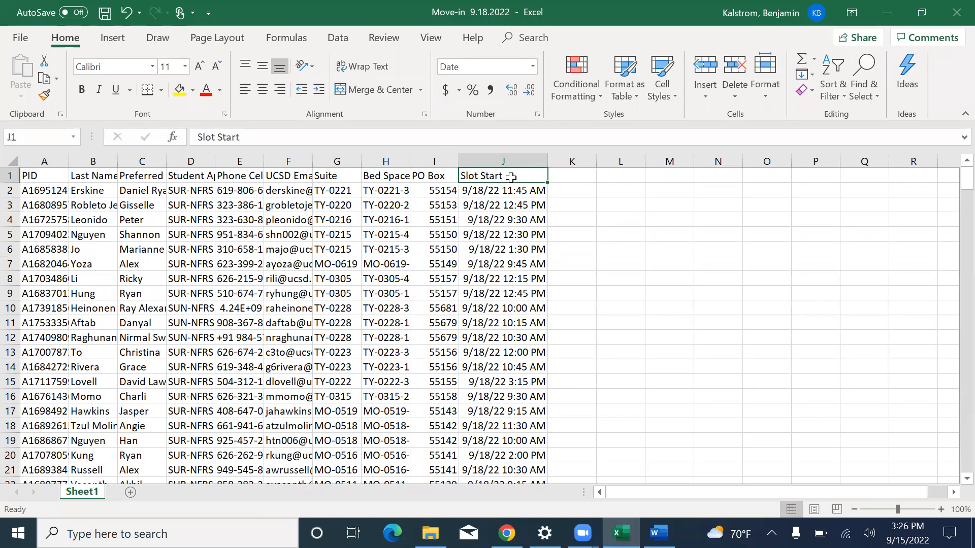
pyautogui.doubleClick(511, 178)
pyautogui.press('BackSpace')
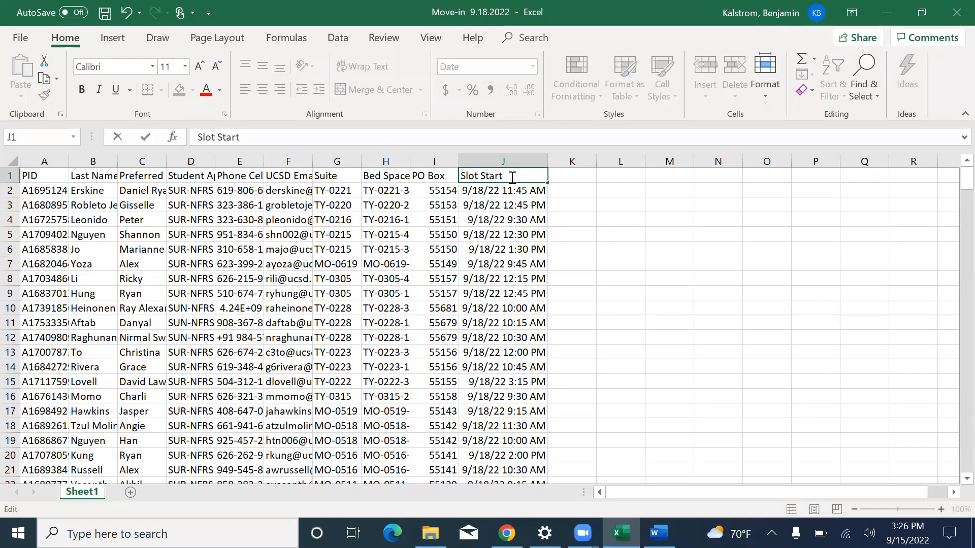
pyautogui.click(591, 192)
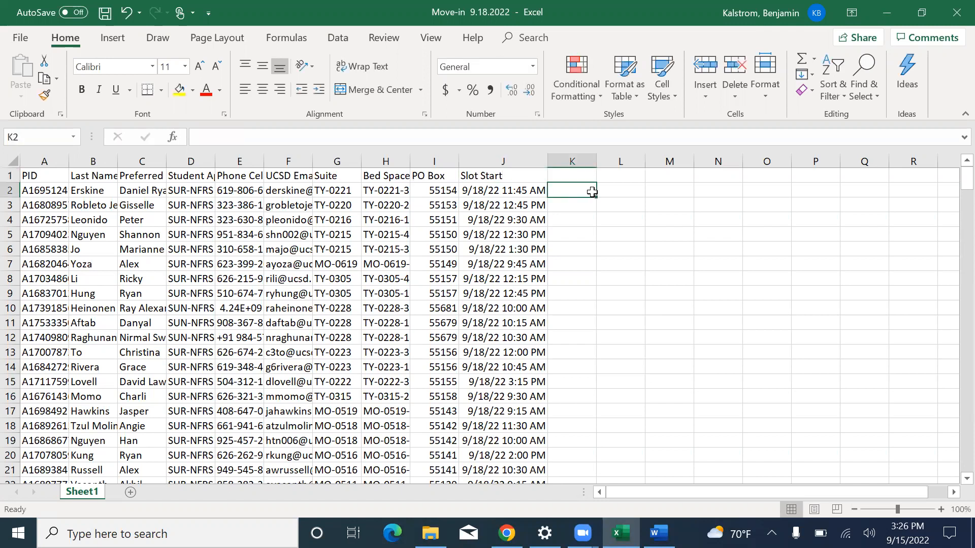
# - Shrink the workbook window over the labels template and compare its column headers with the template's merge fields
pyautogui.click(921, 14)
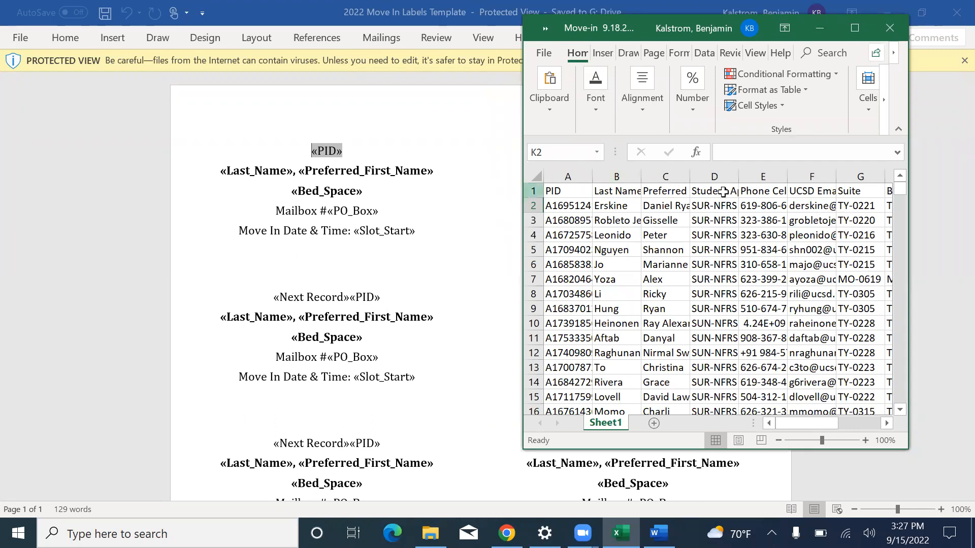
pyautogui.moveTo(781, 423); pyautogui.dragTo(830, 409)
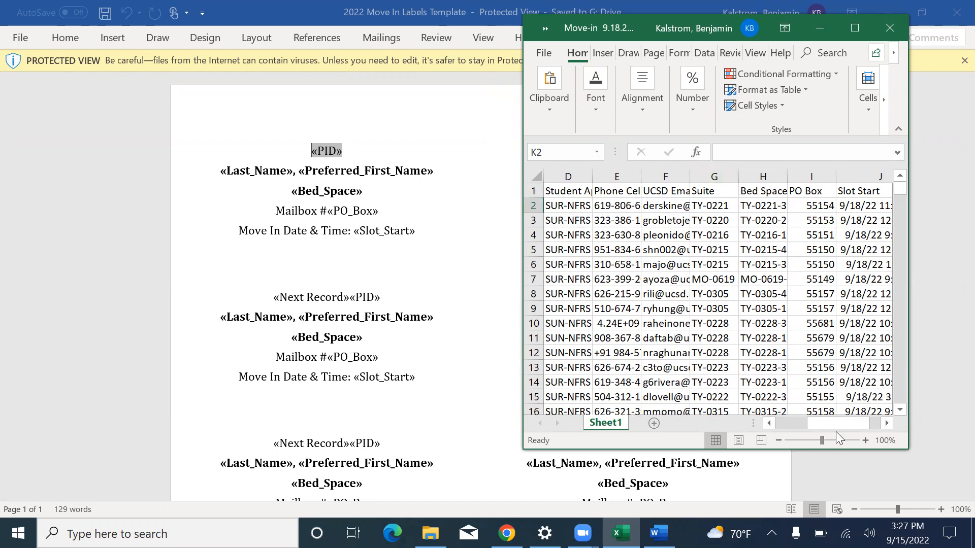
pyautogui.moveTo(842, 421); pyautogui.dragTo(860, 418)
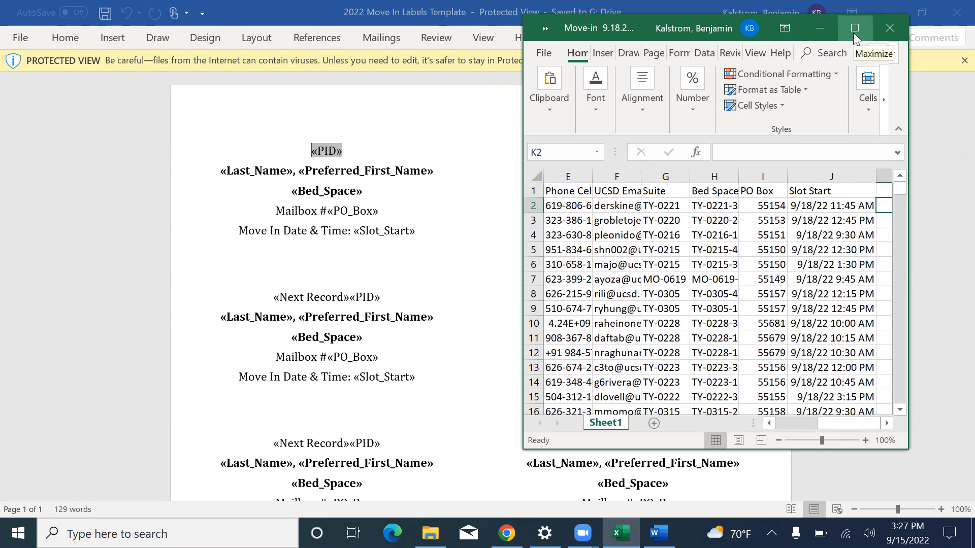
pyautogui.moveTo(805, 30); pyautogui.dragTo(309, 36)
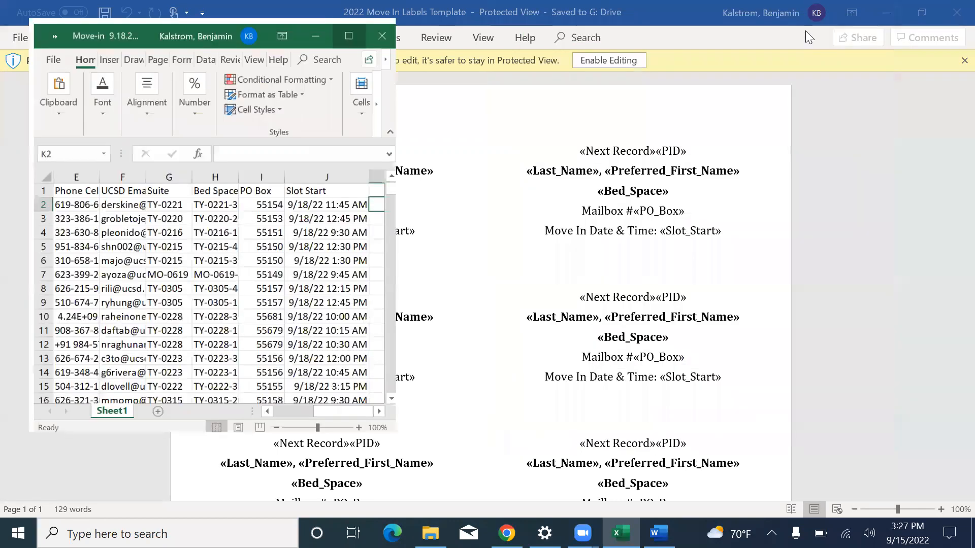
# - Maximize and save the Move-in 9.18.2022 workbook, and minimize it to return to the labels template
pyautogui.moveTo(11, 6); pyautogui.dragTo(103, 20)
pyautogui.click(103, 16)
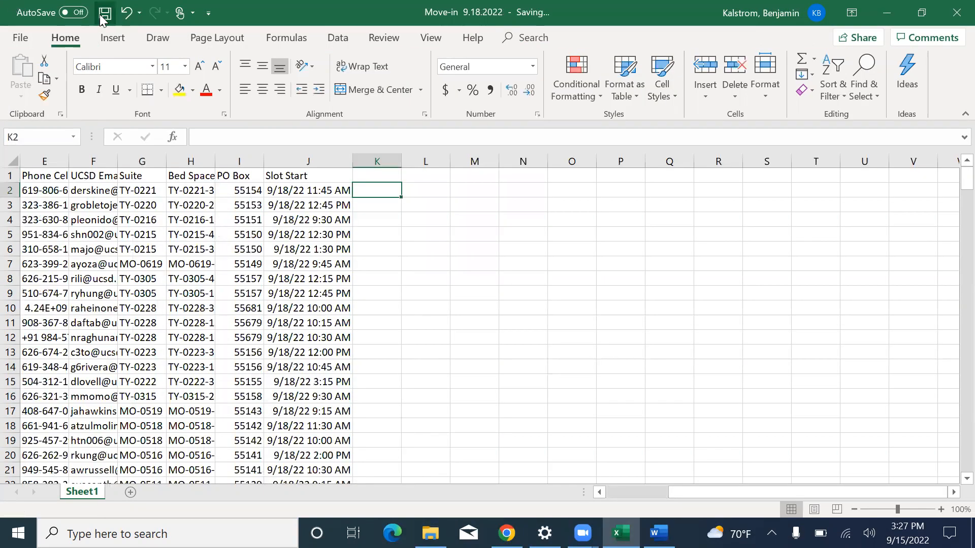
pyautogui.click(335, 179)
pyautogui.click(888, 20)
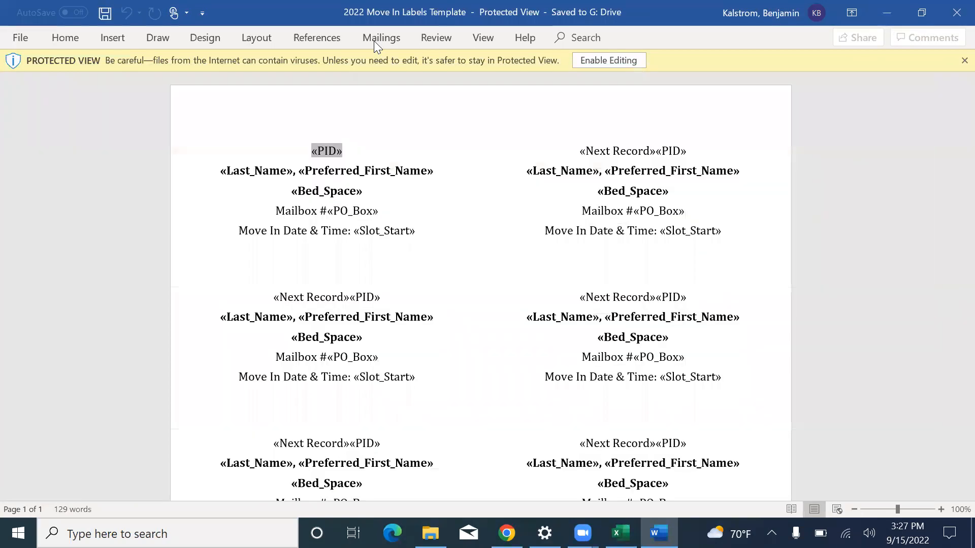
# - Enable editing in the labels template and dismiss the prompts about its old Move ins 9.9.2022.csv data source
pyautogui.click(373, 41)
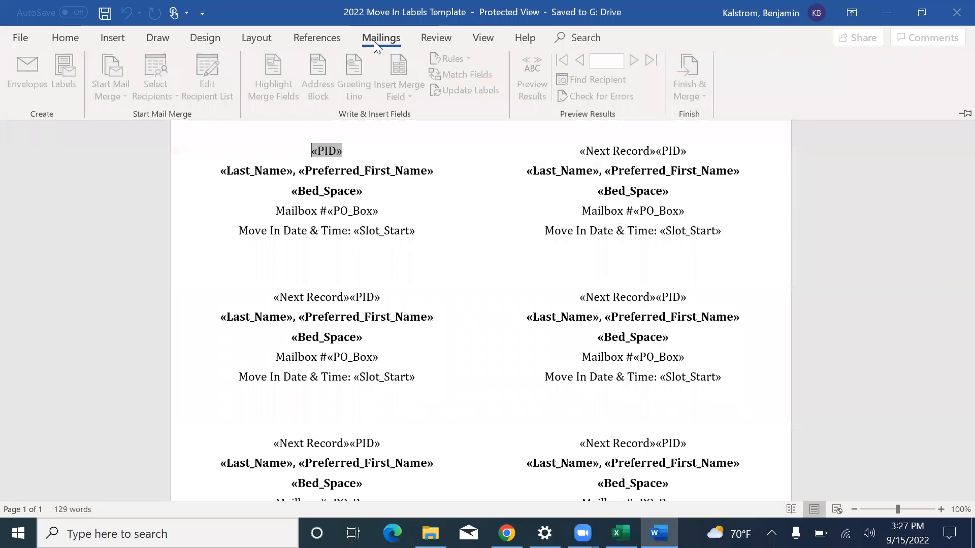
pyautogui.click(848, 219)
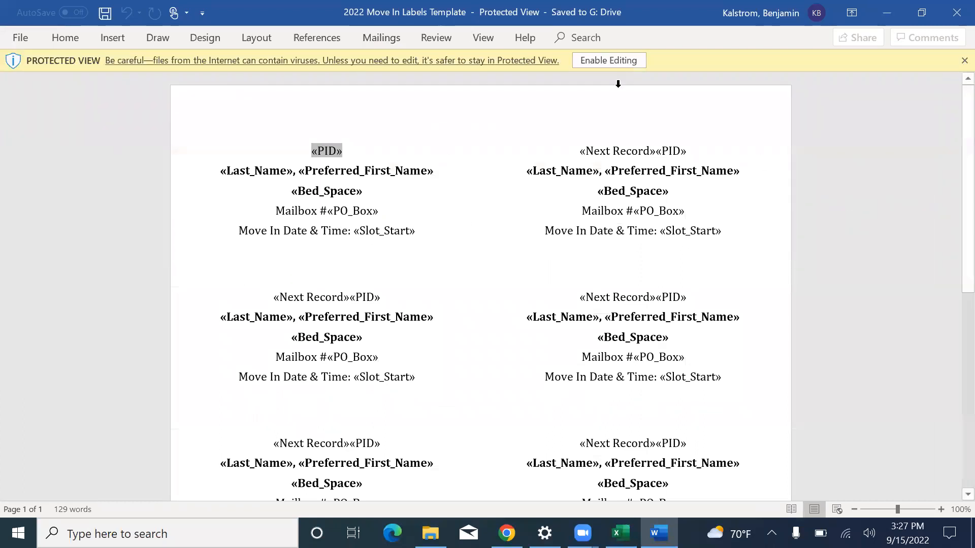
pyautogui.click(632, 61)
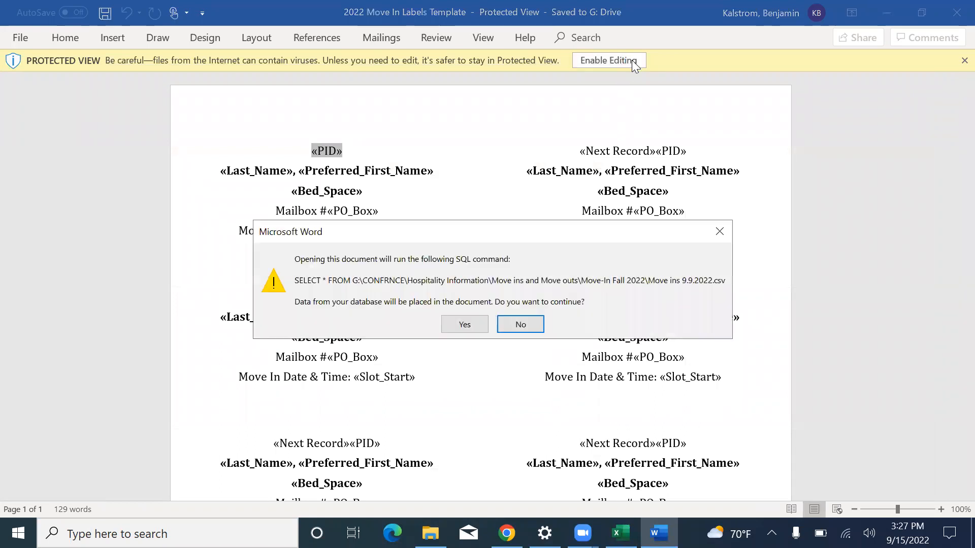
pyautogui.click(477, 330)
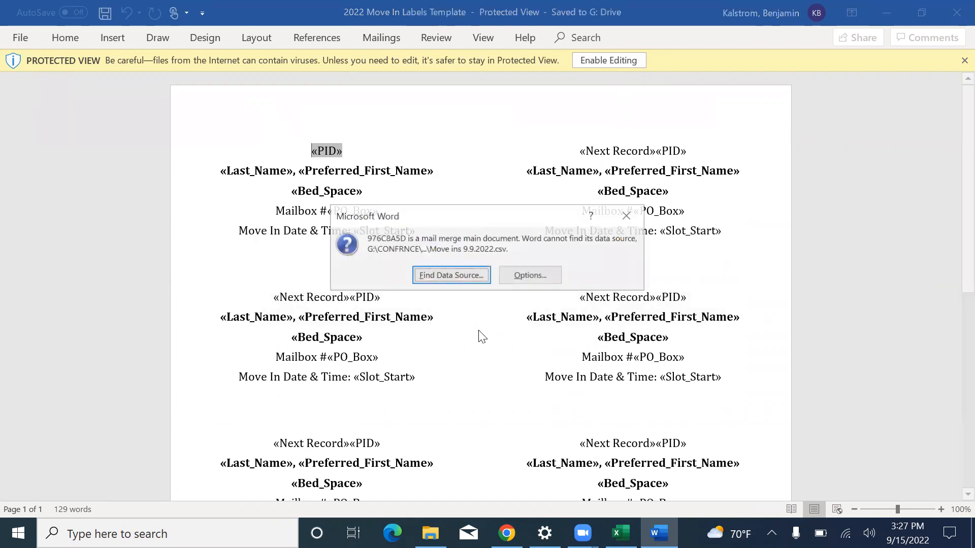
pyautogui.click(630, 213)
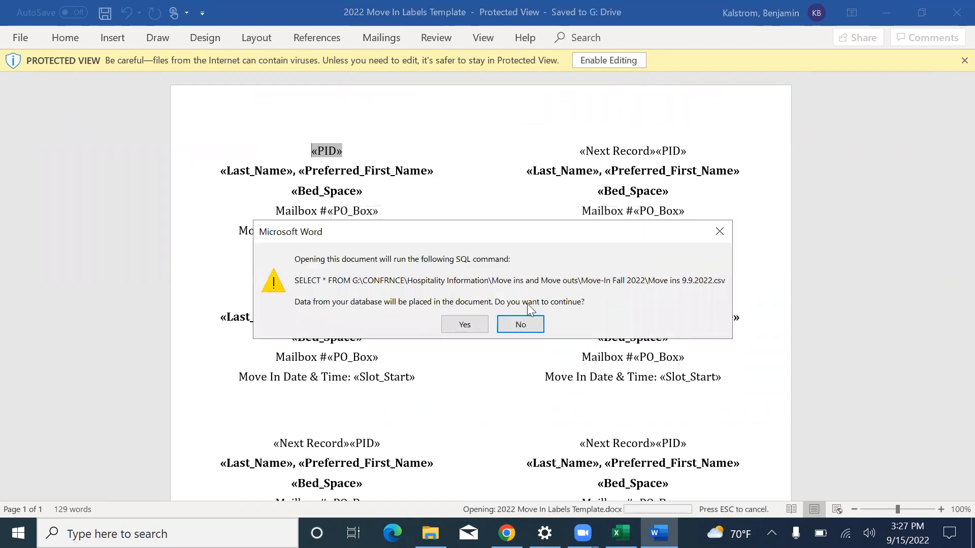
pyautogui.click(712, 224)
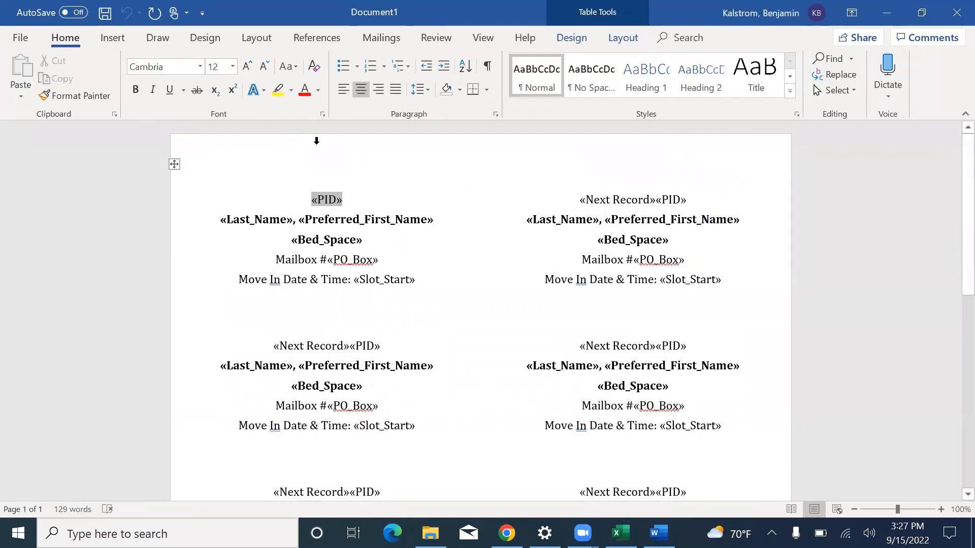
# - Start selecting mail merge recipients from an existing list and browse to the Groups (G:) drive
pyautogui.click(389, 40)
pyautogui.click(157, 71)
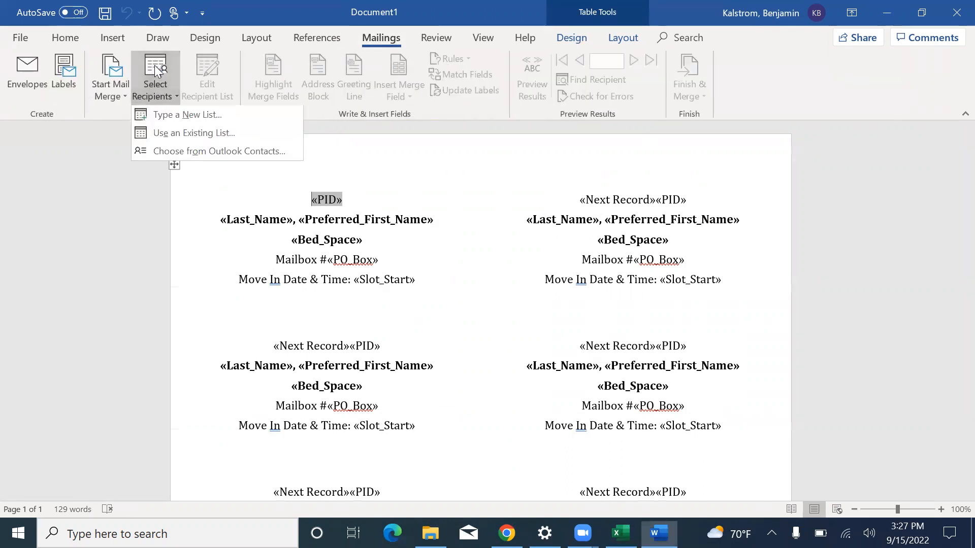
pyautogui.click(186, 138)
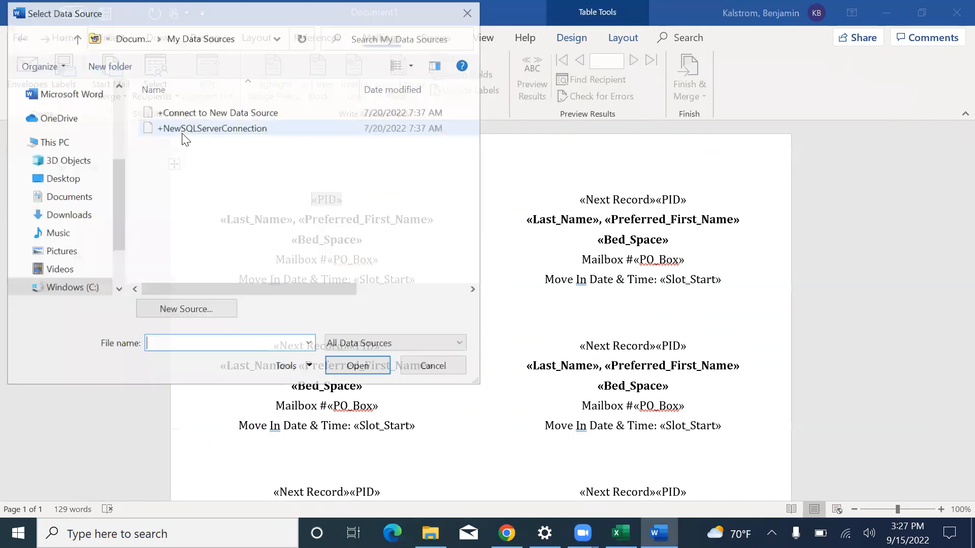
pyautogui.scroll(-1, 80, 268)
pyautogui.scroll(-1, 81, 270)
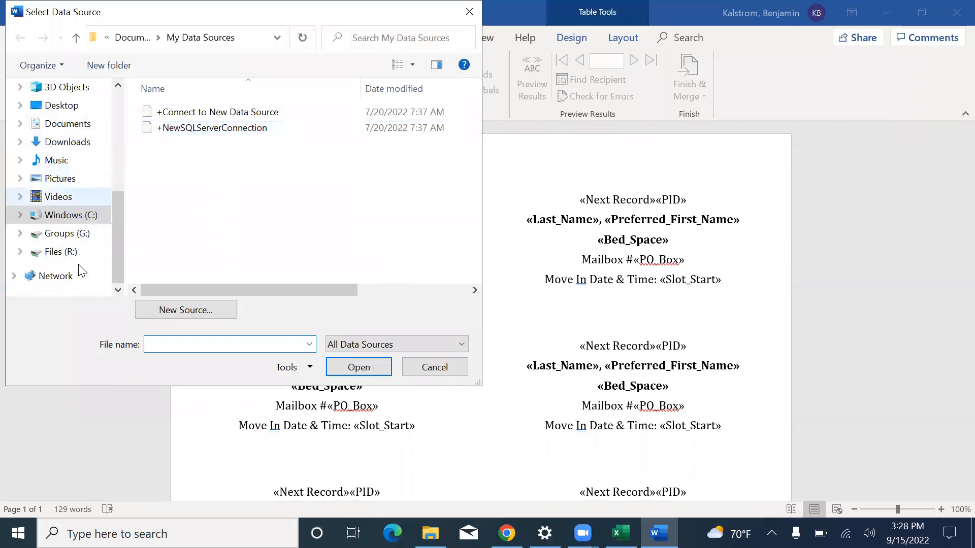
pyautogui.click(71, 234)
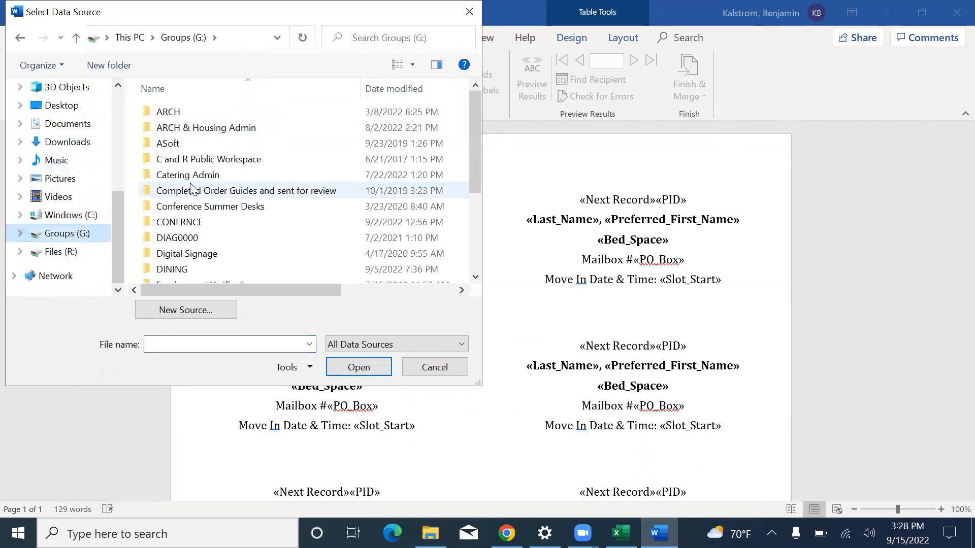
pyautogui.scroll(-1, 239, 192)
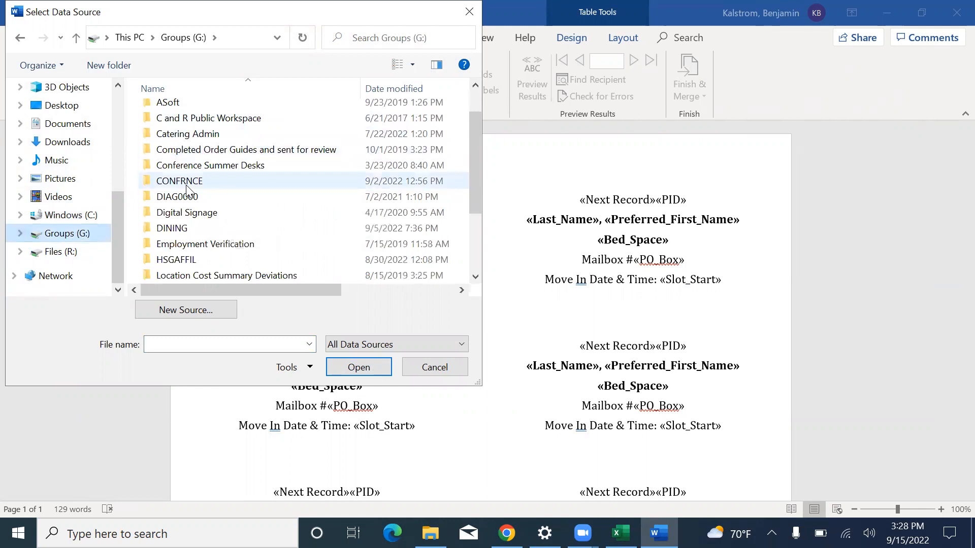
pyautogui.click(186, 186)
pyautogui.click(186, 189)
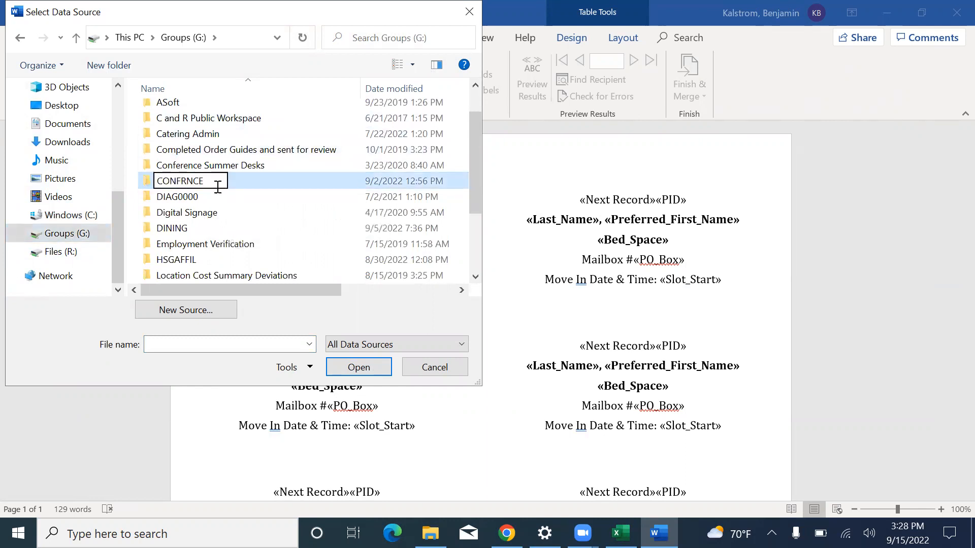
pyautogui.click(254, 170)
pyautogui.doubleClick(255, 182)
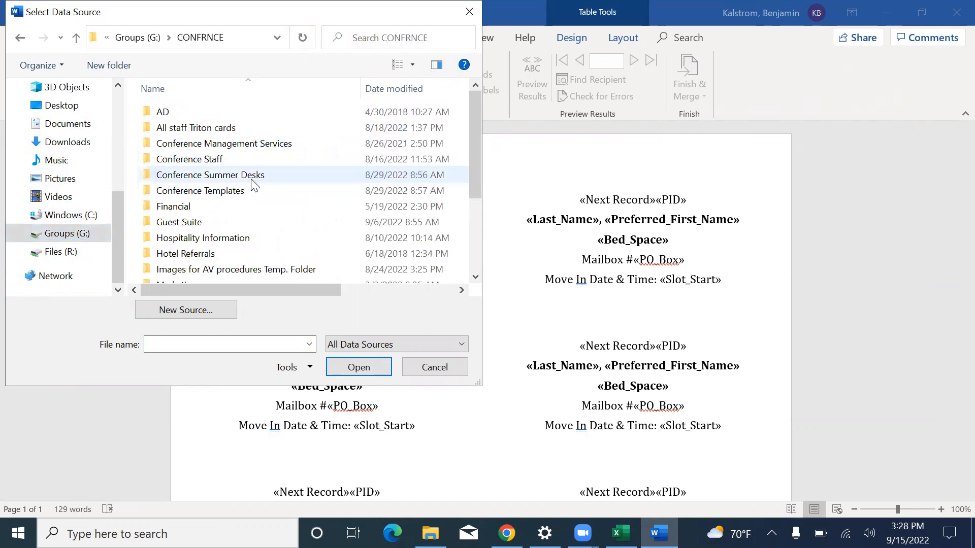
pyautogui.scroll(-2, 212, 209)
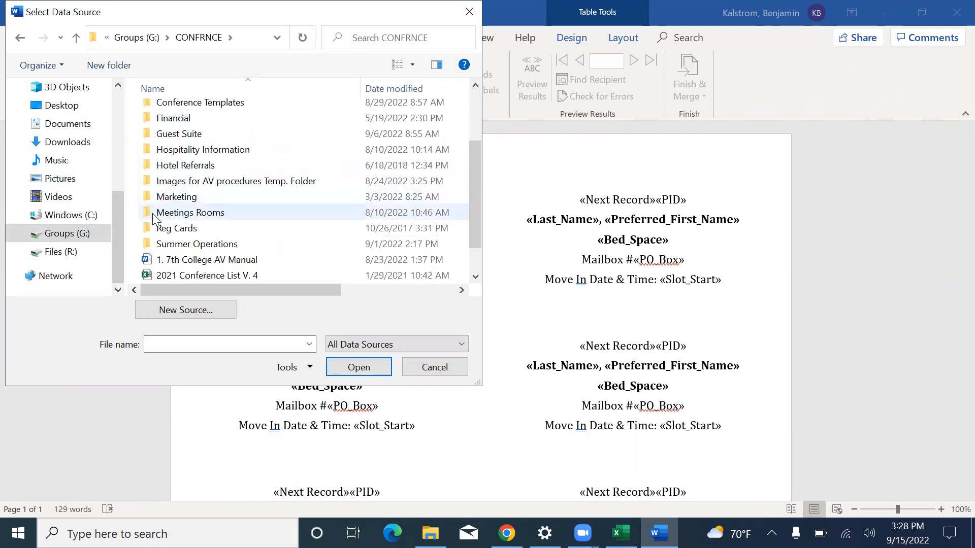
pyautogui.doubleClick(257, 149)
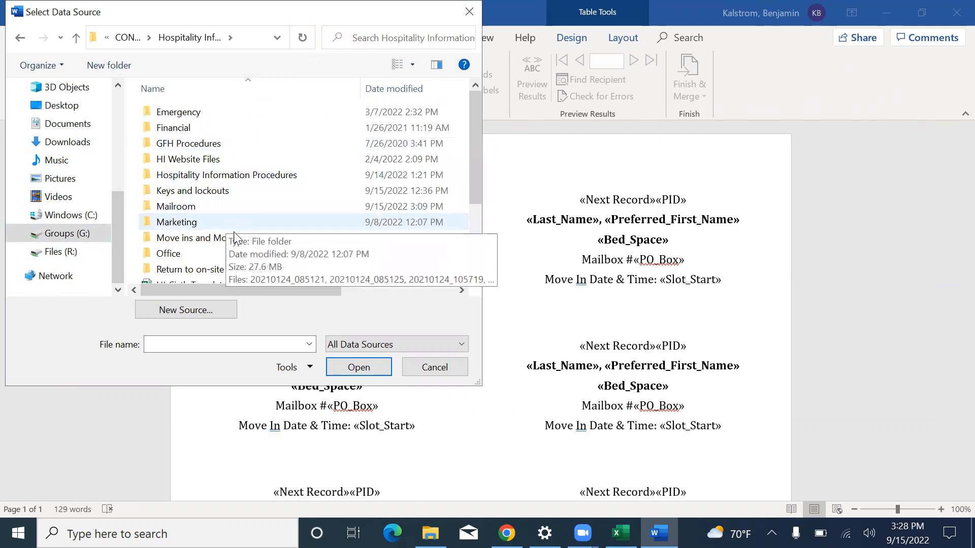
pyautogui.doubleClick(241, 238)
pyautogui.doubleClick(211, 160)
pyautogui.scroll(-1, 213, 216)
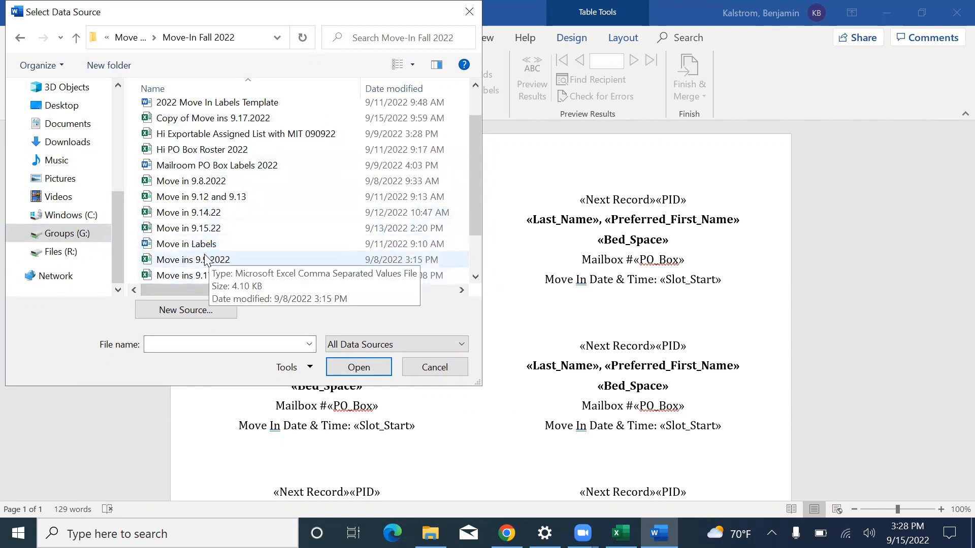
pyautogui.scroll(-1, 243, 189)
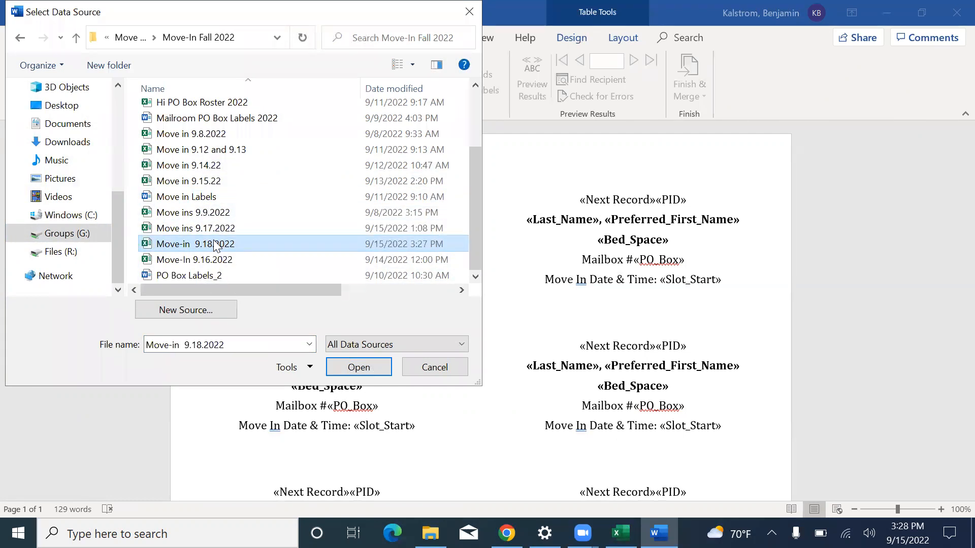
pyautogui.click(359, 367)
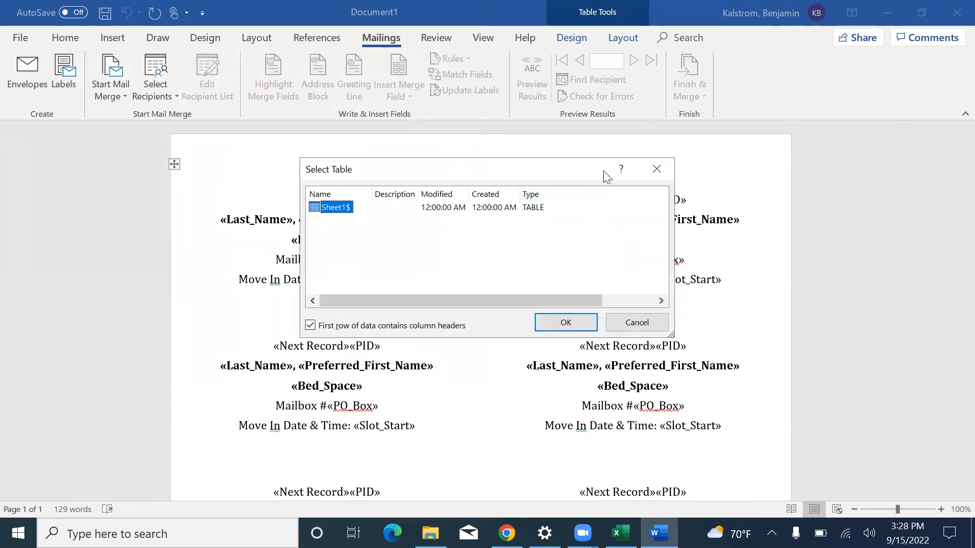
pyautogui.click(655, 172)
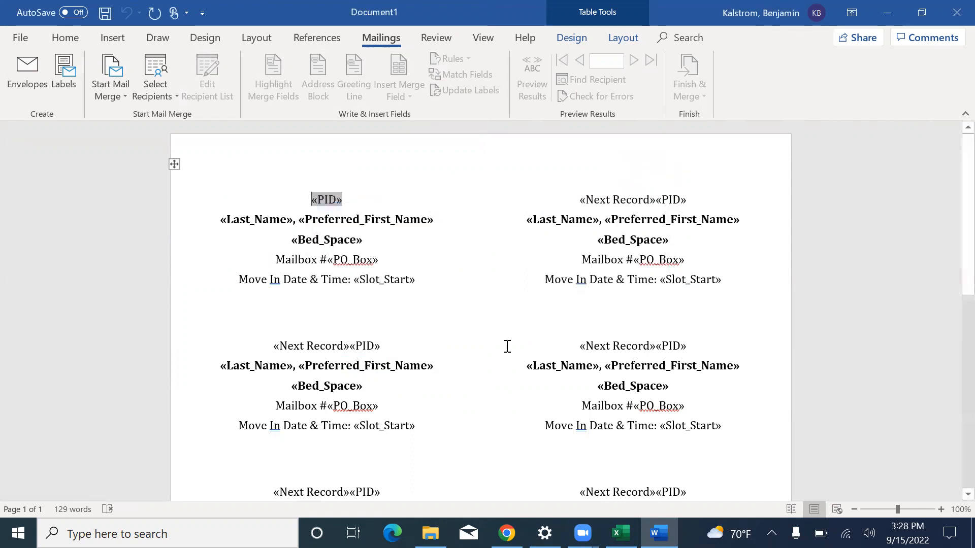
# - Switch to the Move-in 9.18.2022 workbook and sort its rows A to Z by Last Name
pyautogui.click(620, 533)
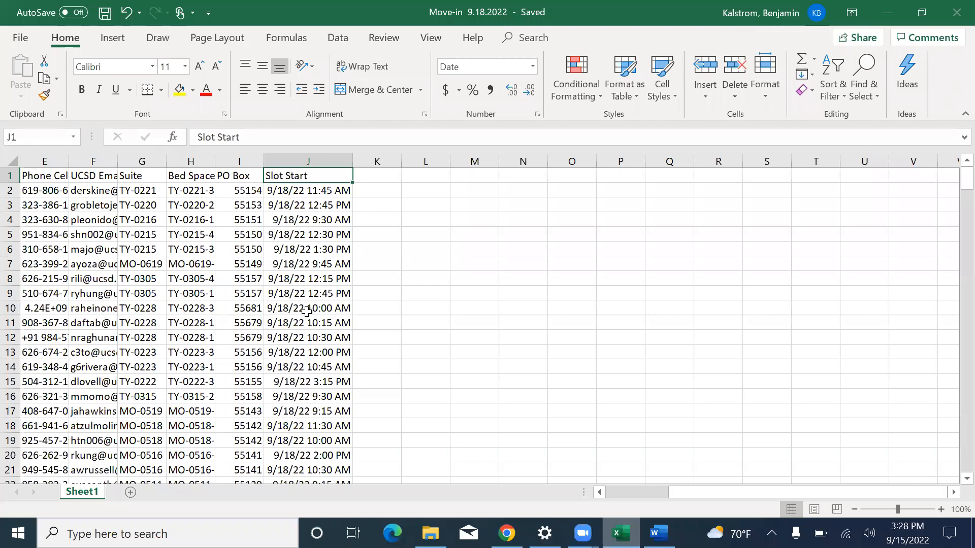
pyautogui.hscroll(-4, 307, 312)
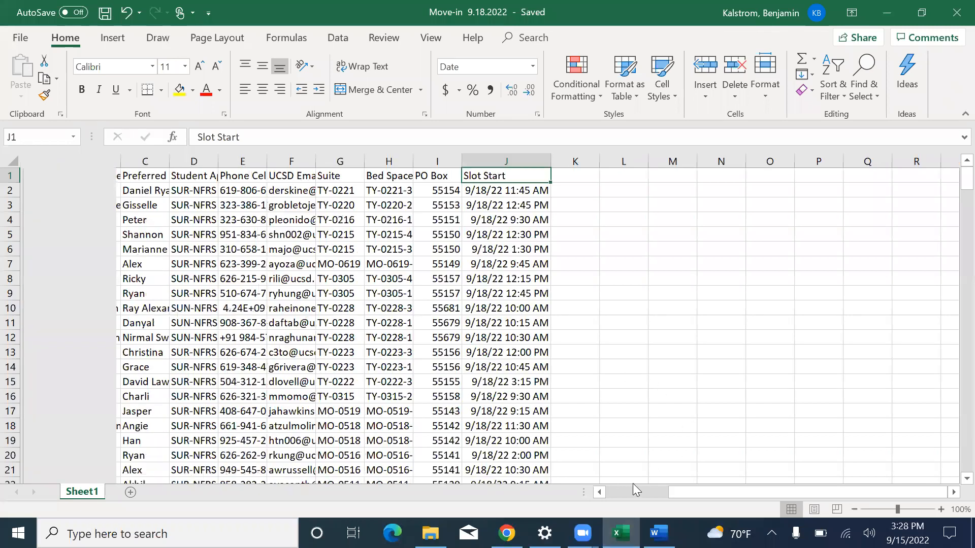
pyautogui.hscroll(-1, 633, 484)
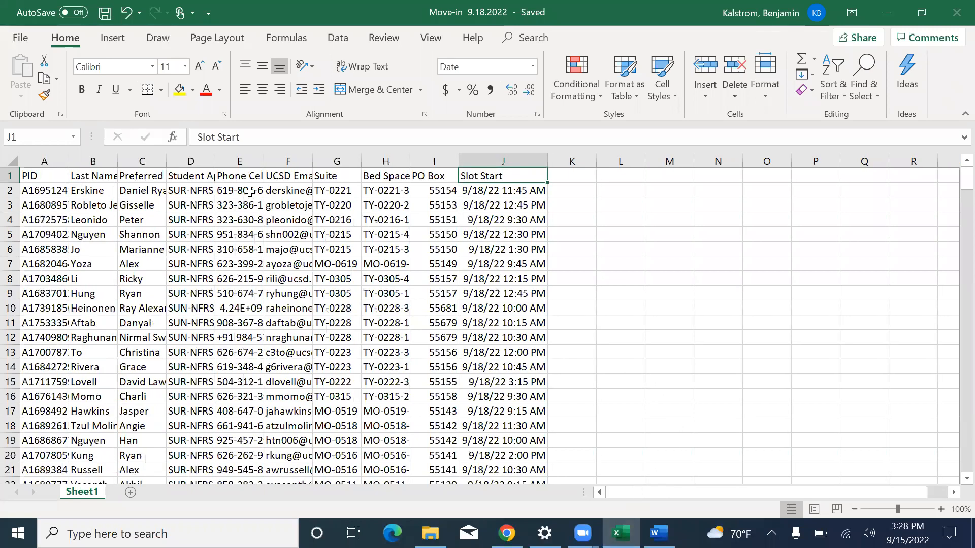
pyautogui.click(648, 234)
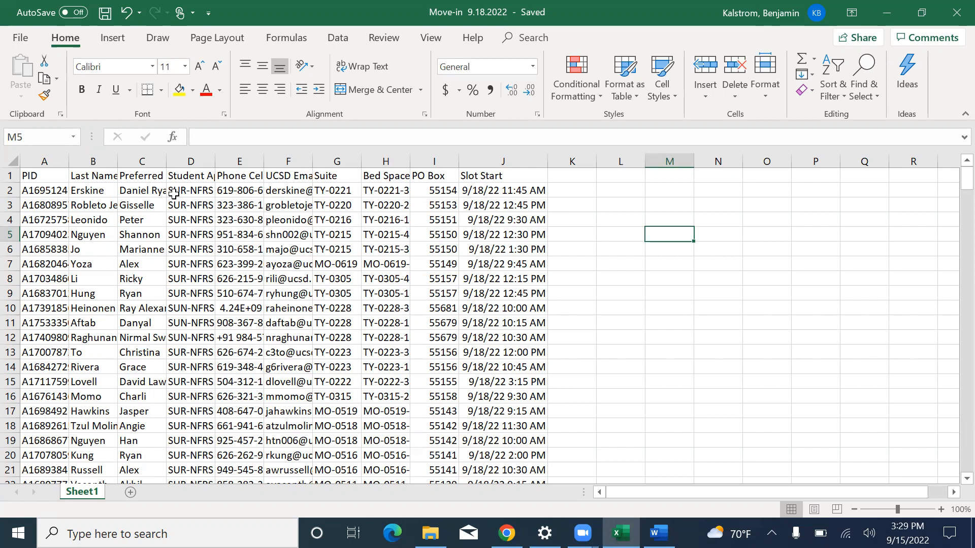
pyautogui.click(829, 72)
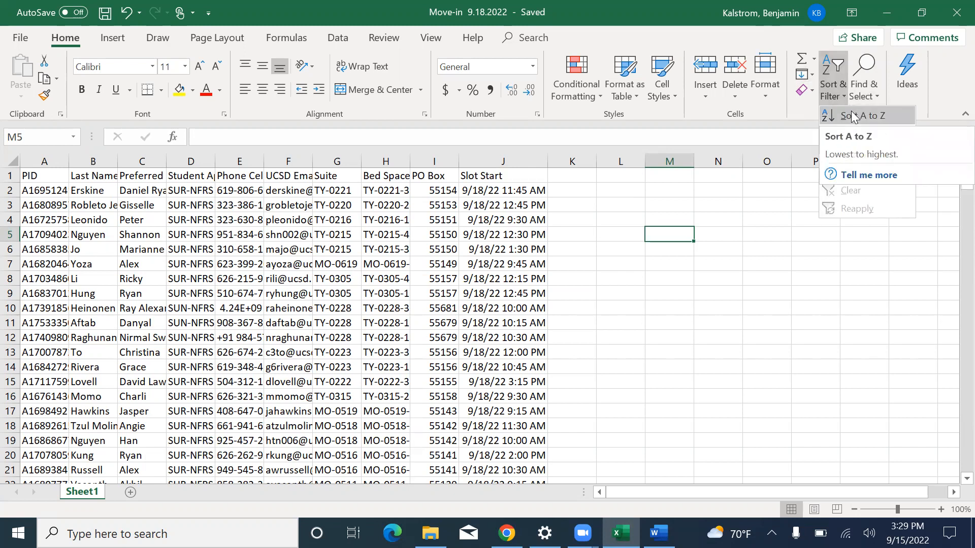
pyautogui.click(98, 178)
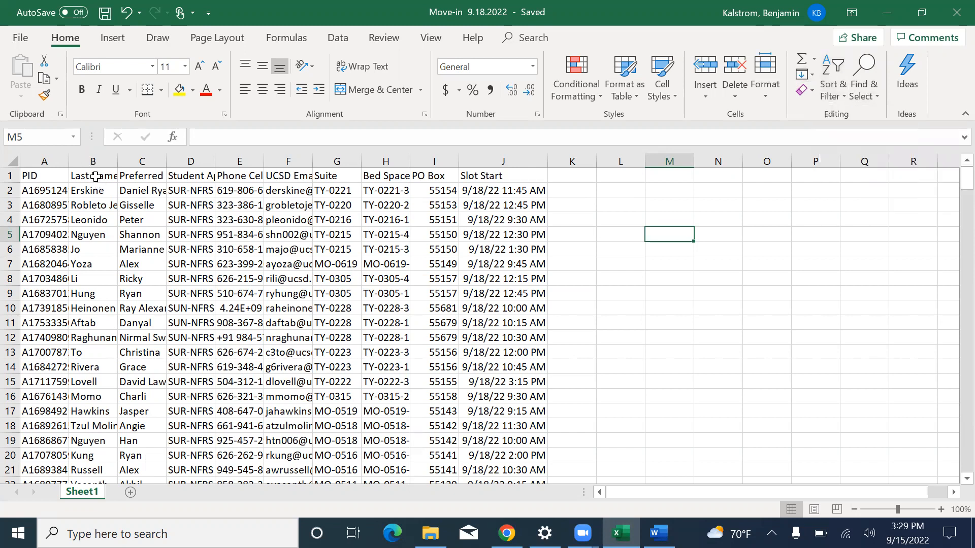
pyautogui.click(104, 175)
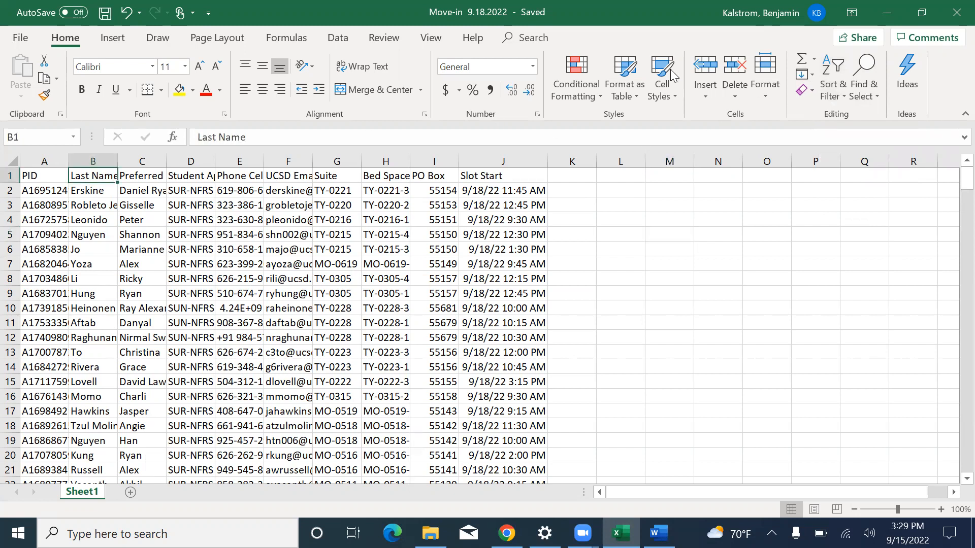
pyautogui.click(841, 74)
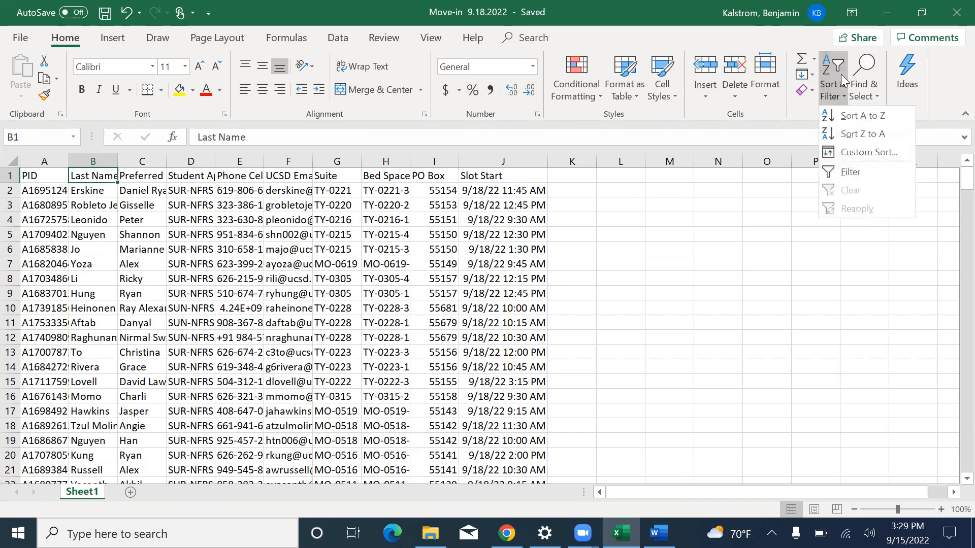
pyautogui.click(853, 117)
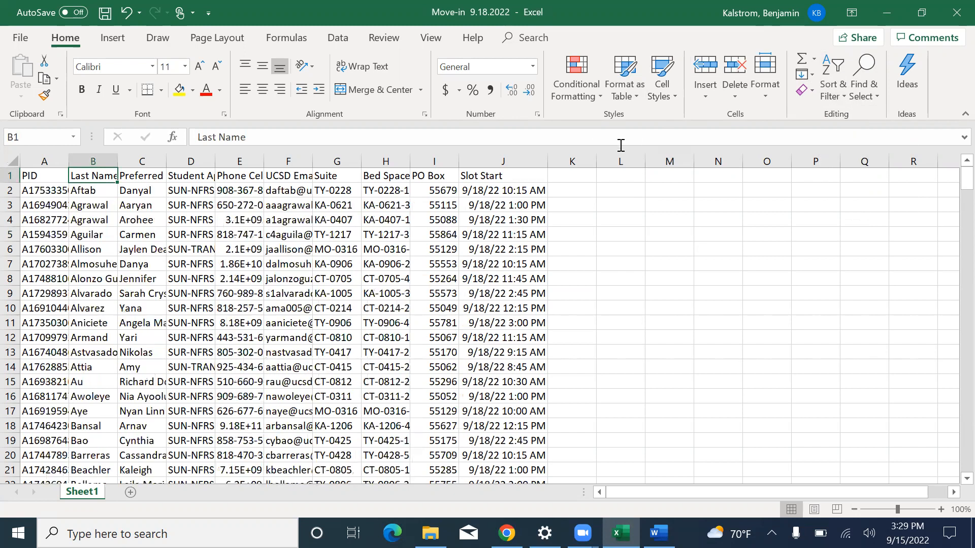
# - Look over the sorted rows, save the Move-in 9.18.2022 workbook, and minimize it
pyautogui.scroll(-2, 540, 221)
pyautogui.scroll(2, 540, 221)
pyautogui.click(105, 17)
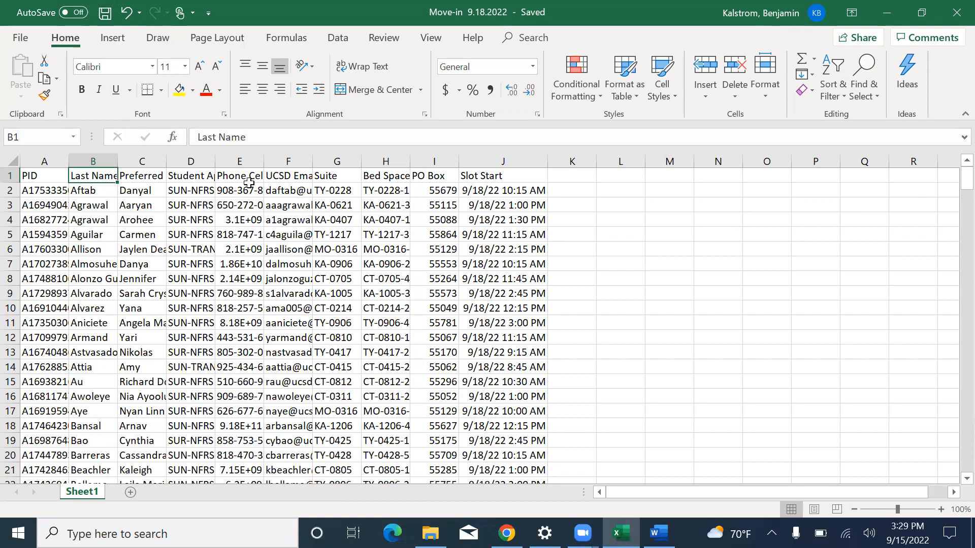
pyautogui.scroll(-2, 249, 183)
pyautogui.scroll(2, 249, 182)
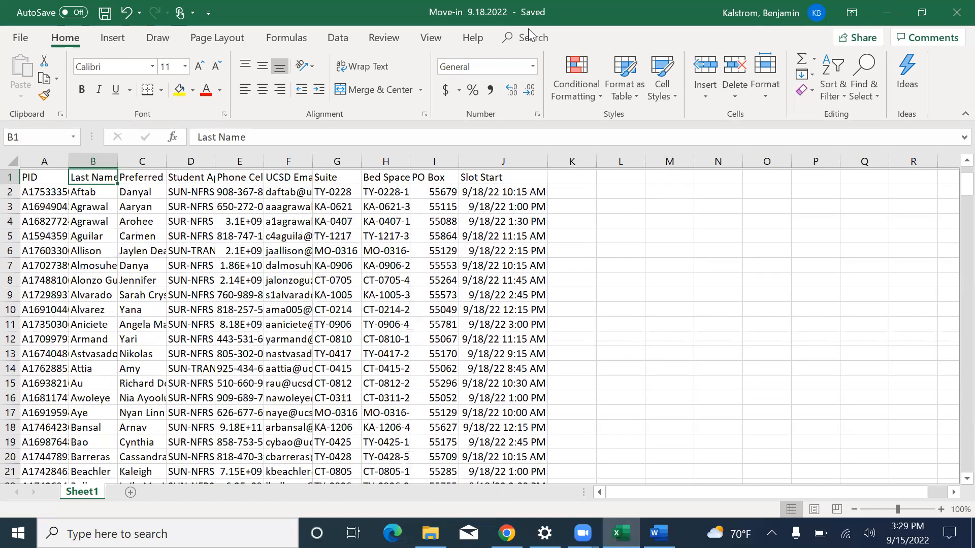
pyautogui.click(884, 15)
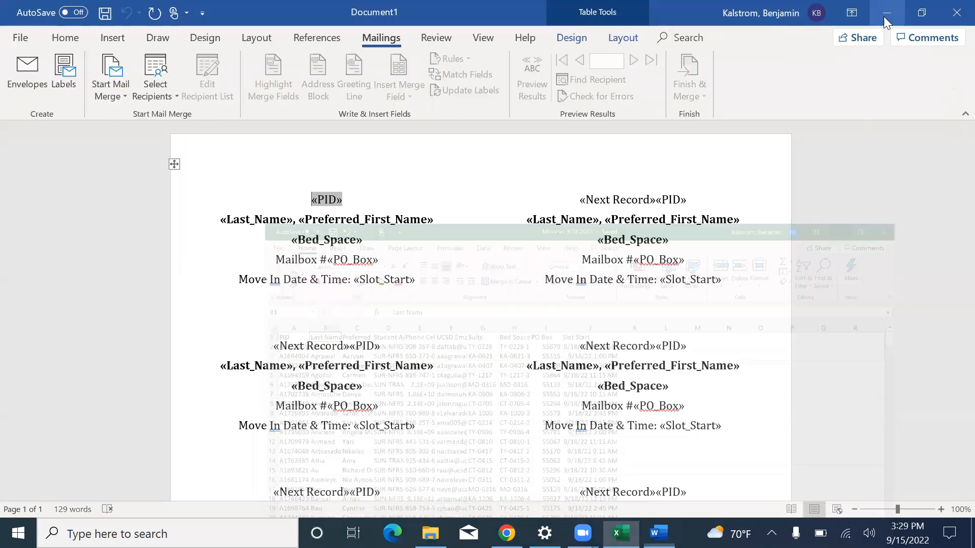
# - Save the Move-in 9.18.2022 workbook once more and return to the labels document in Word
pyautogui.click(877, 12)
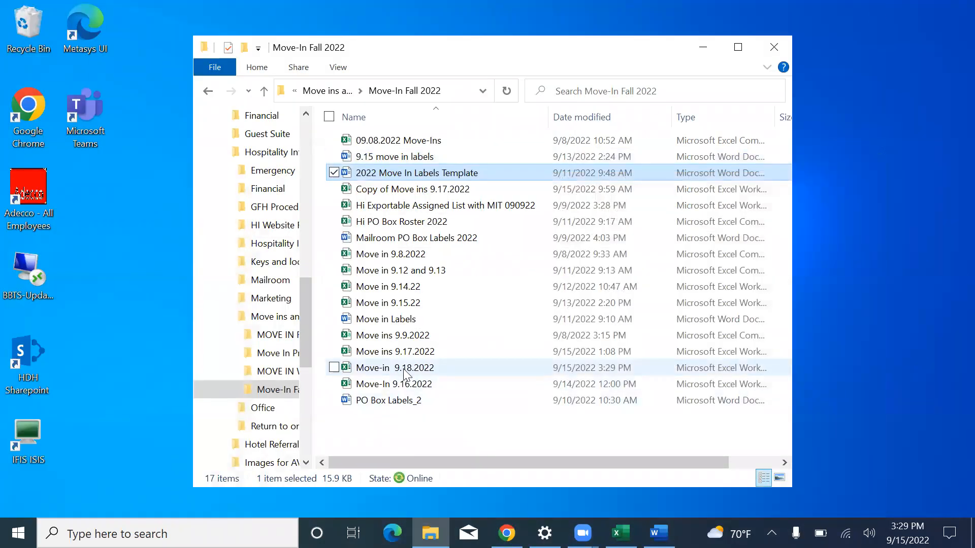
pyautogui.click(621, 533)
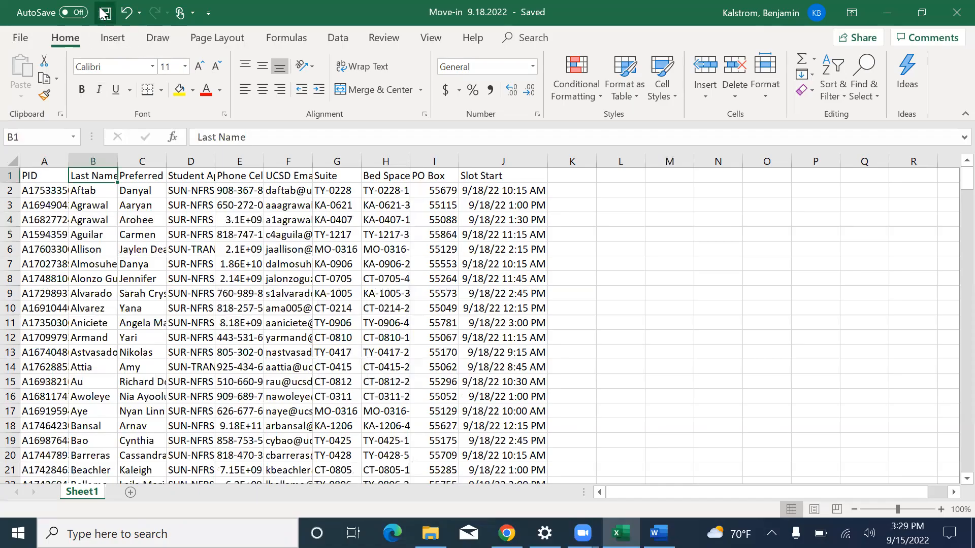
pyautogui.click(104, 14)
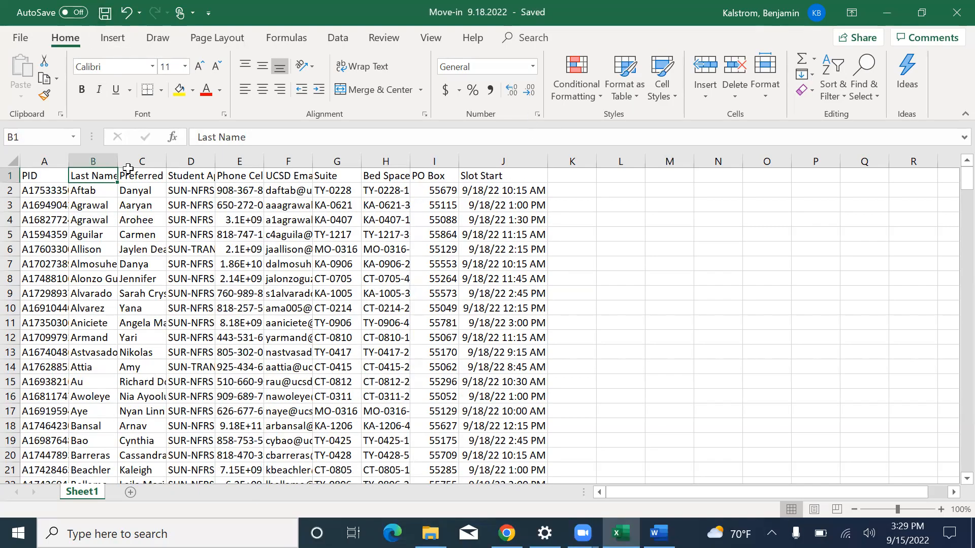
pyautogui.click(884, 12)
pyautogui.click(700, 52)
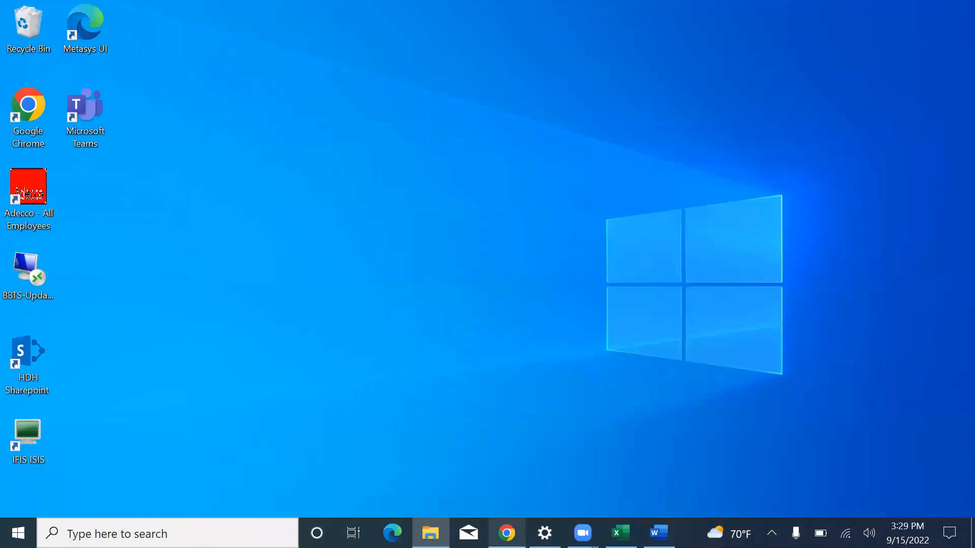
pyautogui.click(506, 533)
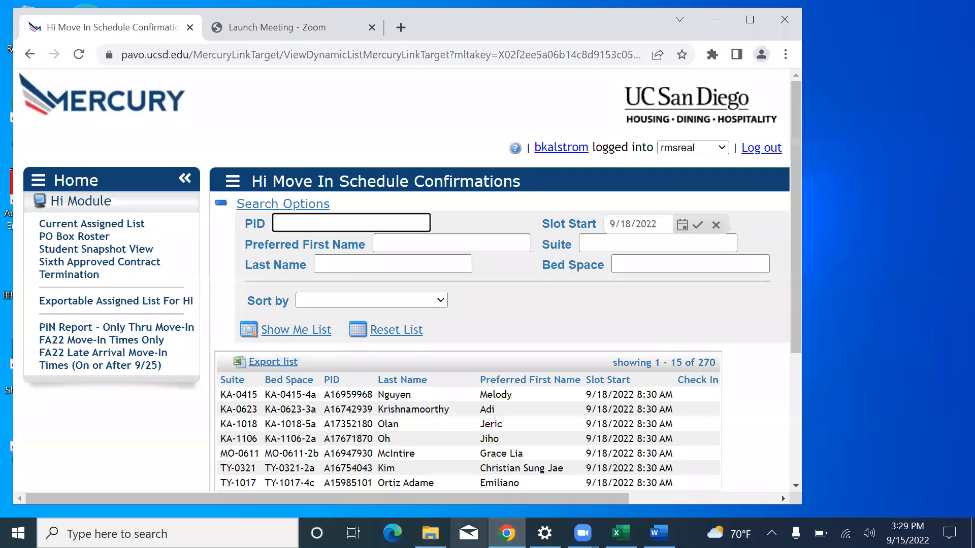
pyautogui.click(431, 533)
pyautogui.click(659, 533)
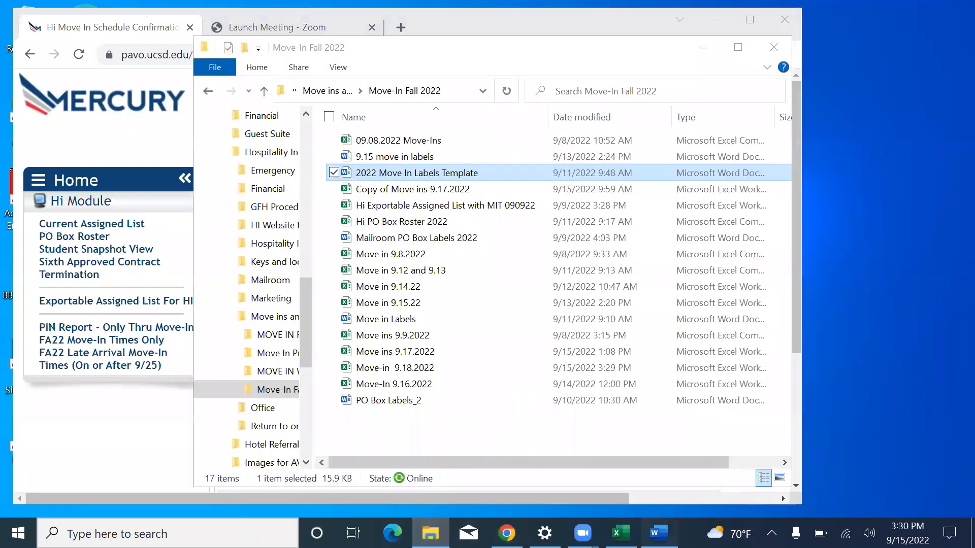
# - Start selecting mail merge recipients from an existing list and open the CONFRNCE folder on the Groups (G:) drive
pyautogui.click(163, 75)
pyautogui.click(188, 134)
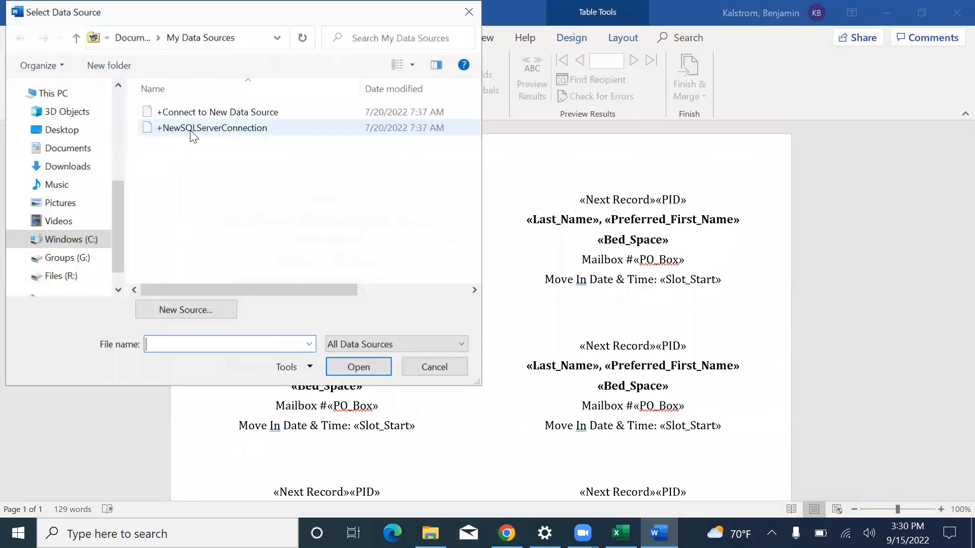
pyautogui.click(72, 258)
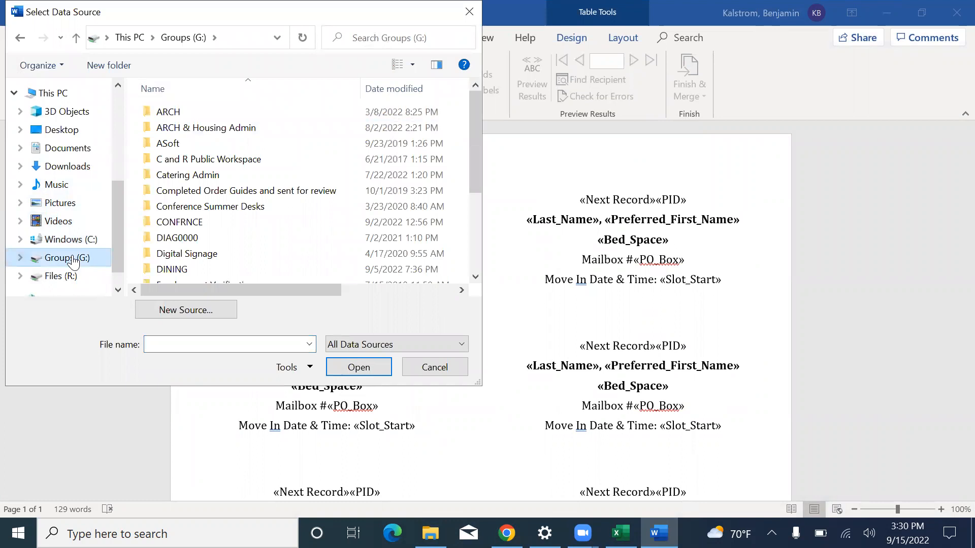
pyautogui.click(200, 218)
pyautogui.click(199, 215)
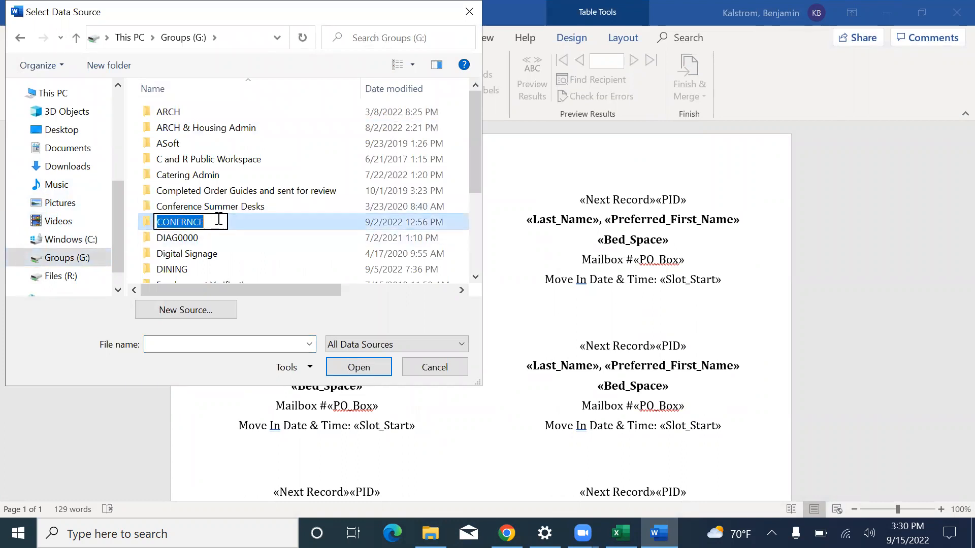
pyautogui.click(262, 215)
pyautogui.doubleClick(263, 217)
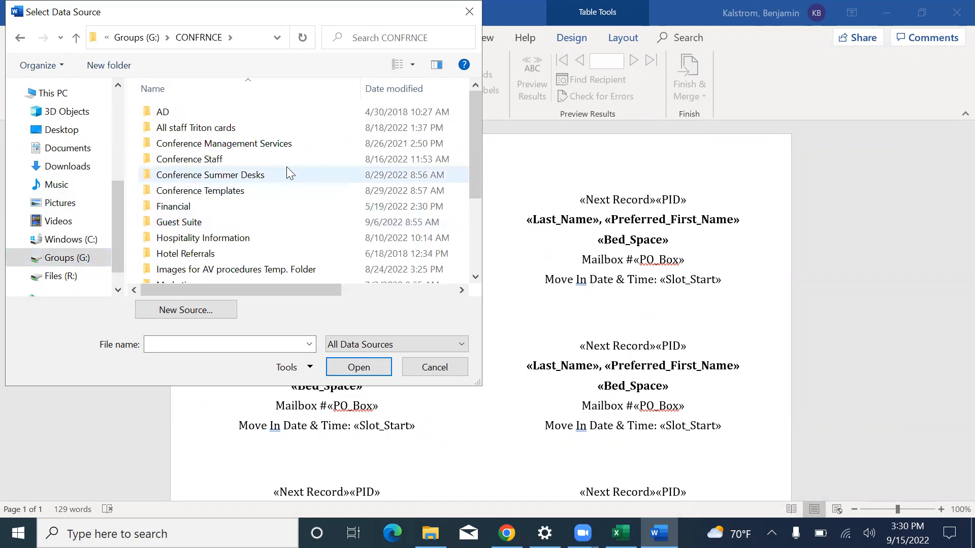
# - Browse through the Hospitality Information folder to the Move ins and Move outs folder in the data source selection
pyautogui.scroll(-1, 287, 167)
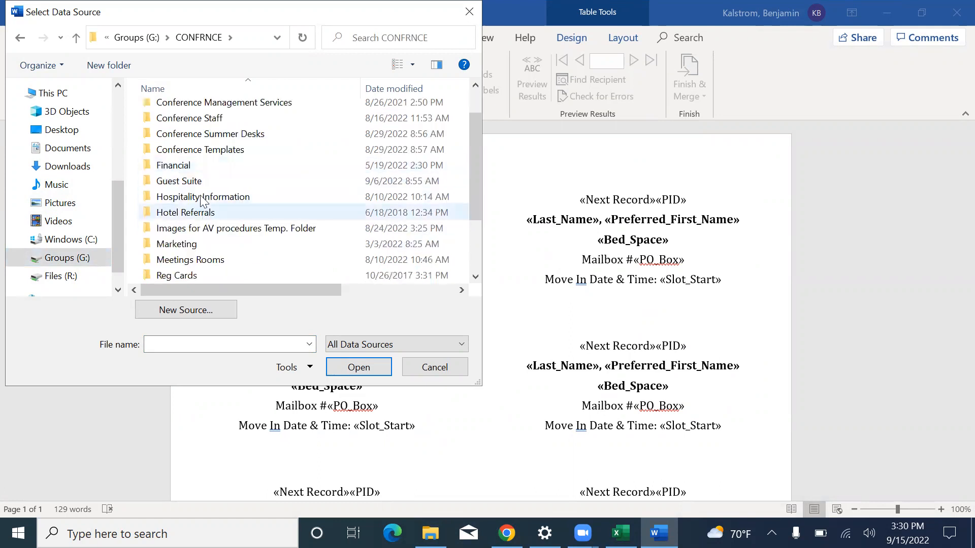
pyautogui.doubleClick(218, 198)
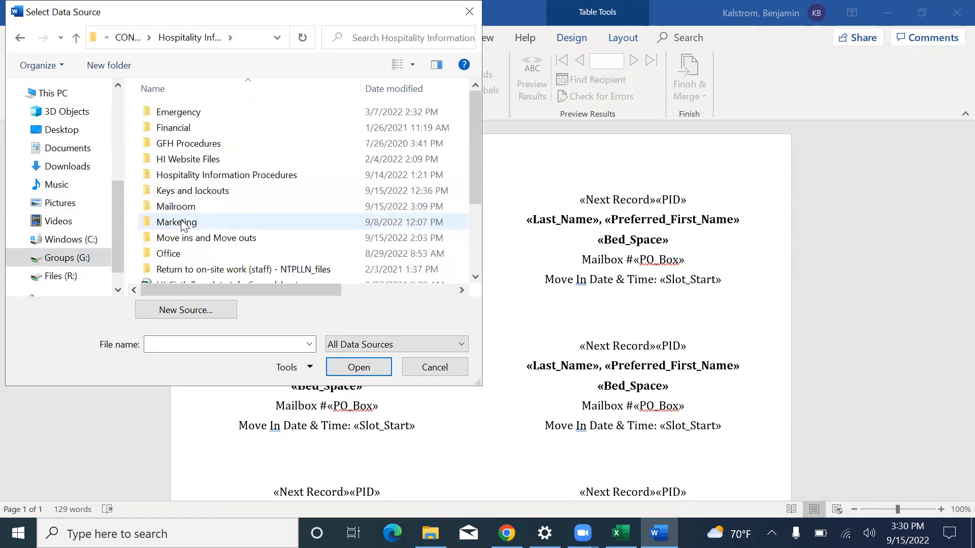
pyautogui.click(233, 239)
pyautogui.click(233, 240)
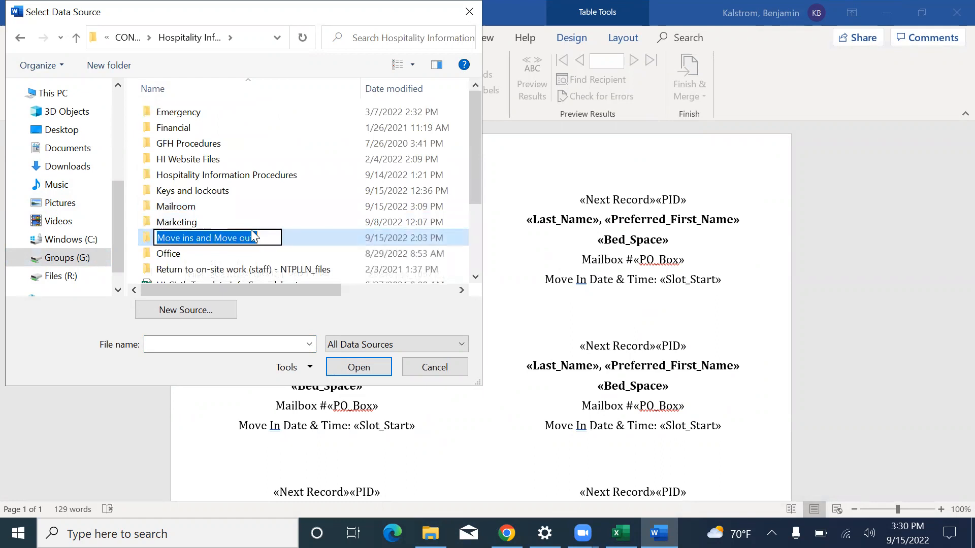
pyautogui.doubleClick(320, 232)
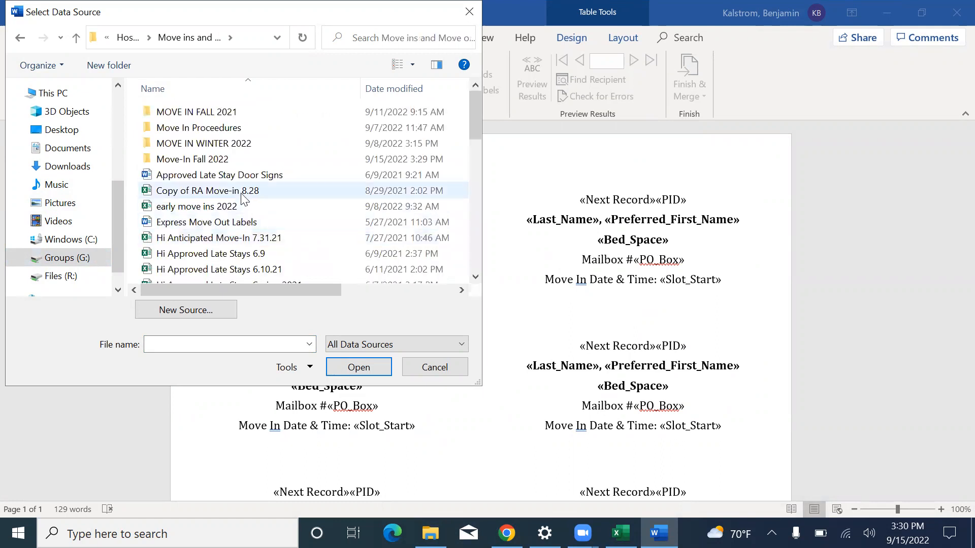
# - Use the Move-in 9.18.2022 workbook from the Move-In Fall 2022 folder as the recipient list and confirm its sheet
pyautogui.doubleClick(271, 159)
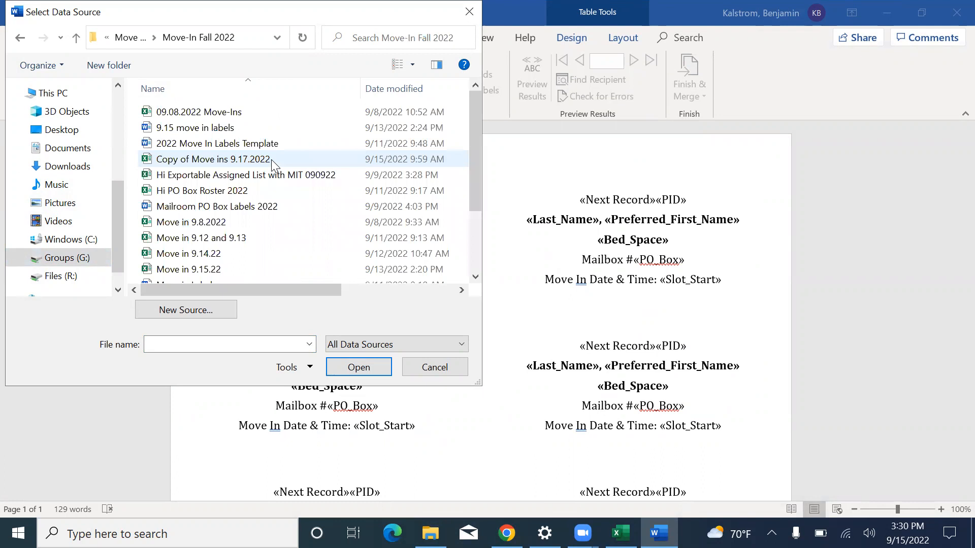
pyautogui.scroll(-2, 261, 224)
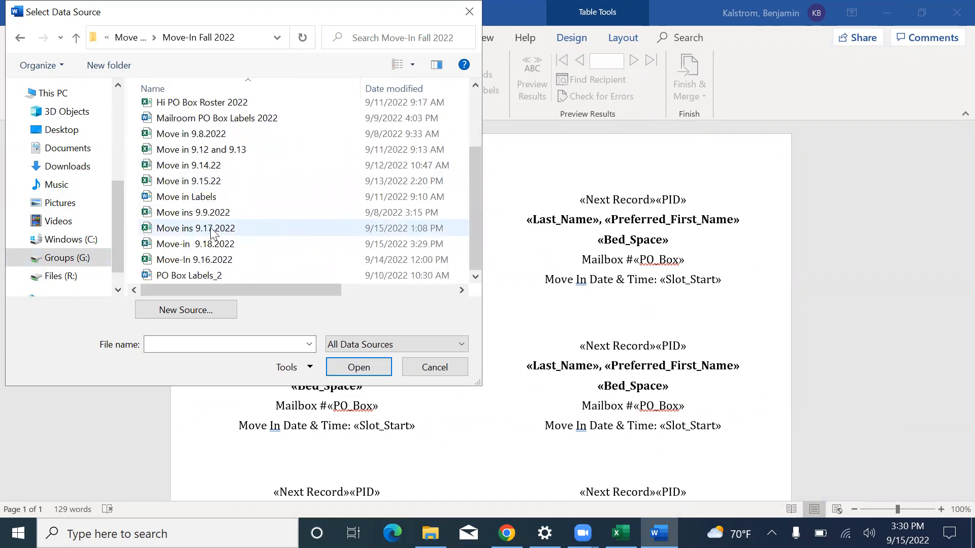
pyautogui.click(189, 248)
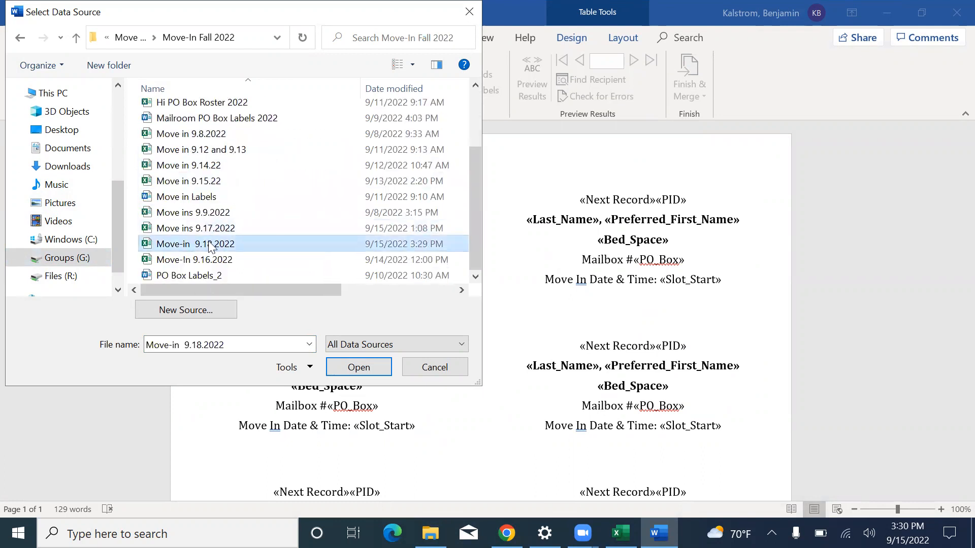
pyautogui.doubleClick(210, 248)
pyautogui.click(557, 326)
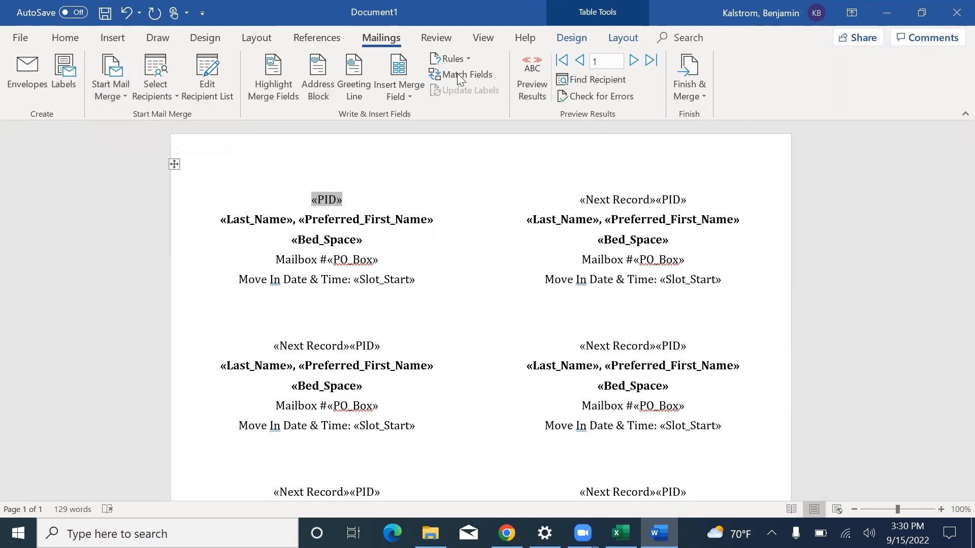
# - Finish the mail merge by generating the individual labels as a new editable document
pyautogui.click(117, 82)
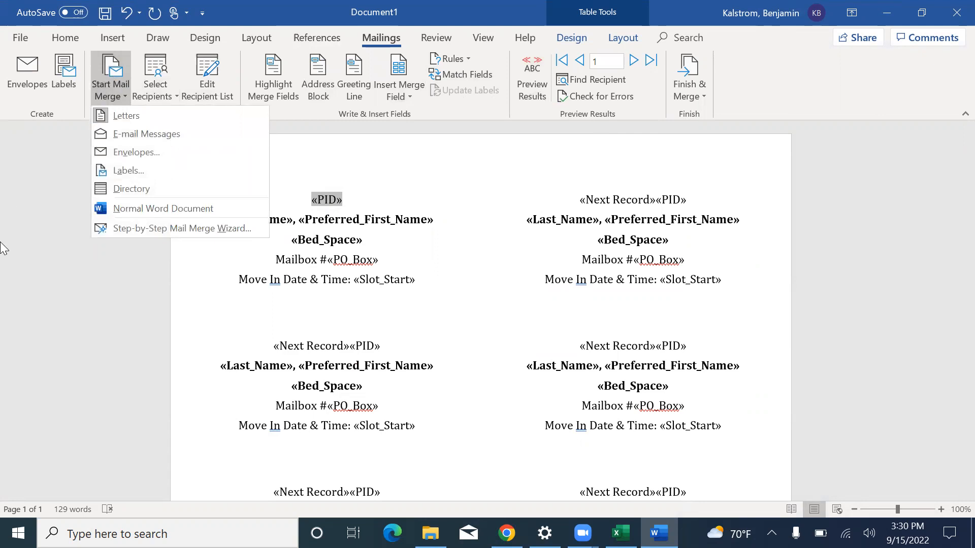
pyautogui.click(19, 246)
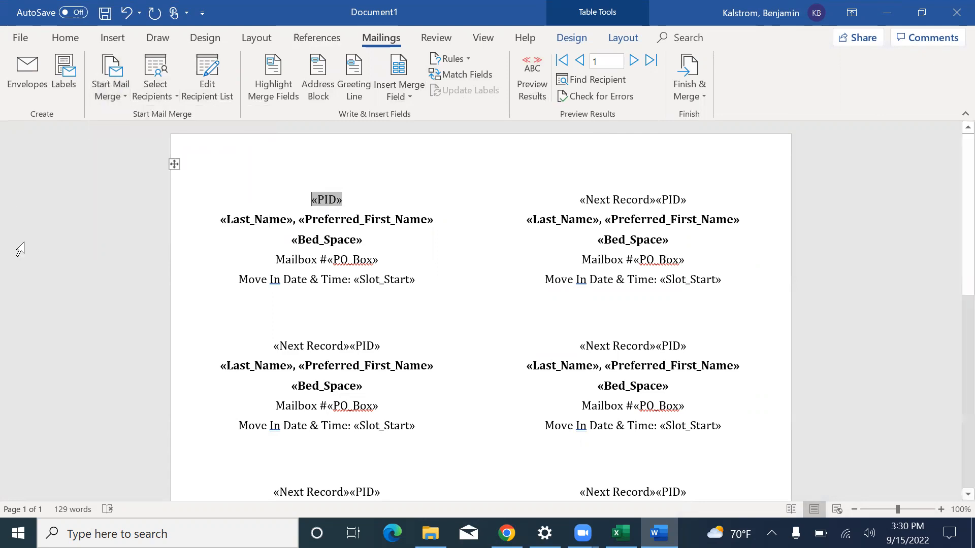
pyautogui.click(688, 96)
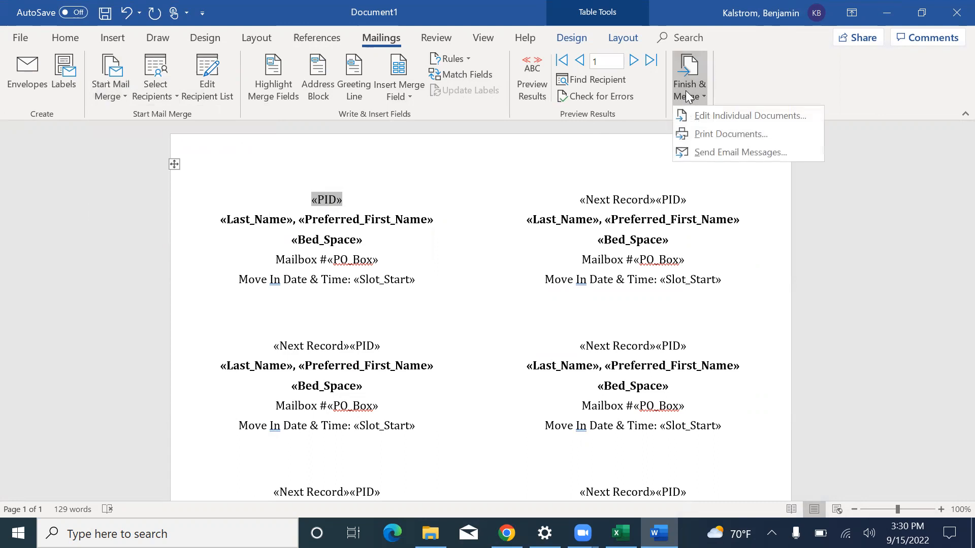
pyautogui.click(726, 116)
pyautogui.click(460, 294)
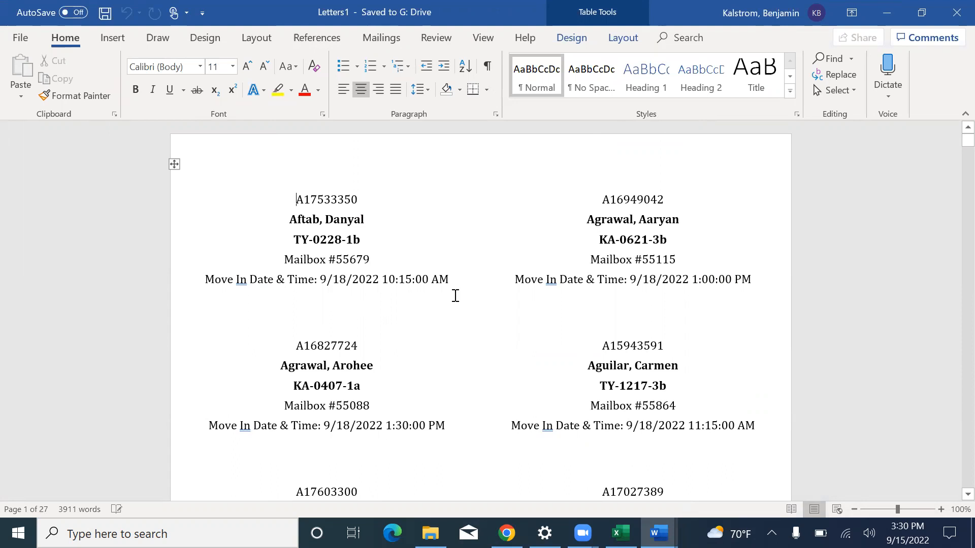
# - Look through the merged labels, checking the names, bed spaces, mailbox numbers and move-in times
pyautogui.scroll(-2, 460, 294)
pyautogui.scroll(-10, 456, 296)
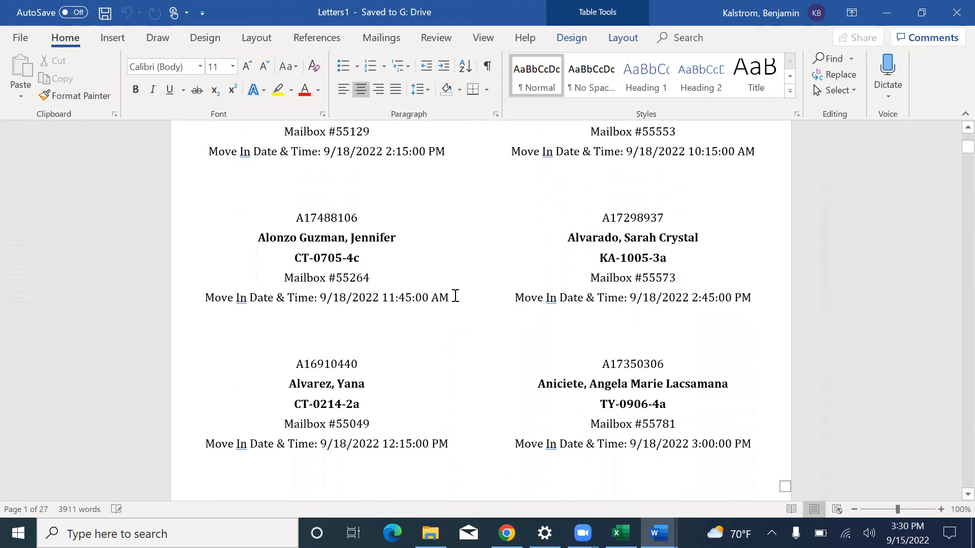
pyautogui.scroll(-10, 455, 296)
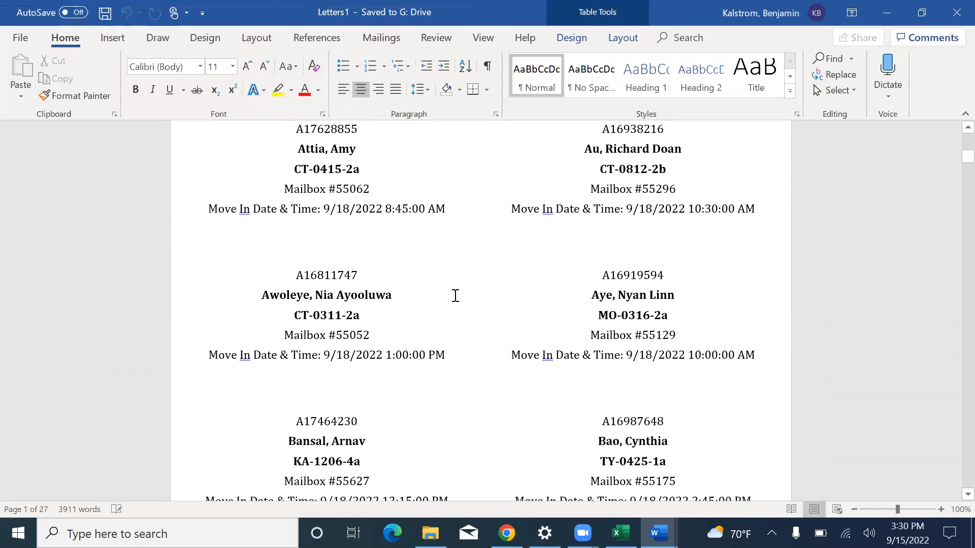
pyautogui.scroll(-12, 455, 296)
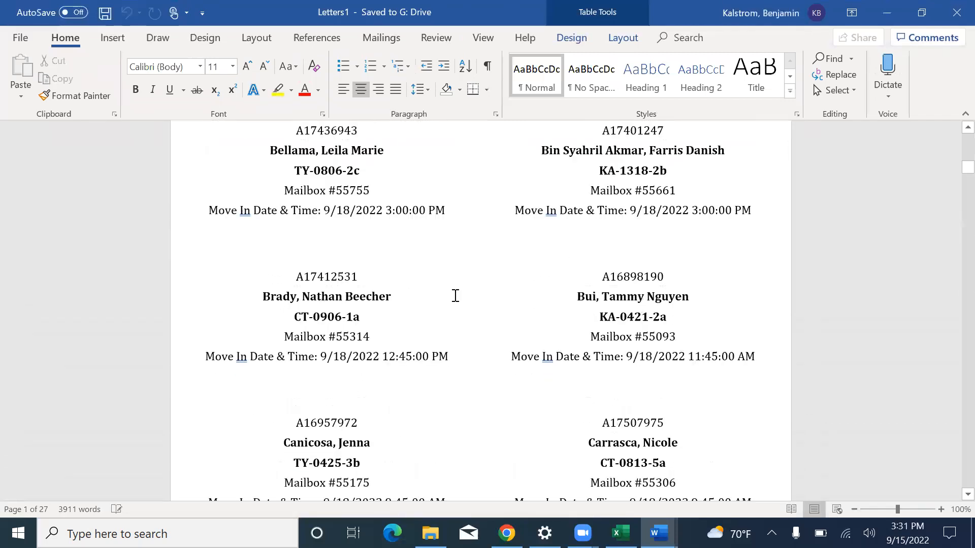
pyautogui.scroll(-1, 456, 296)
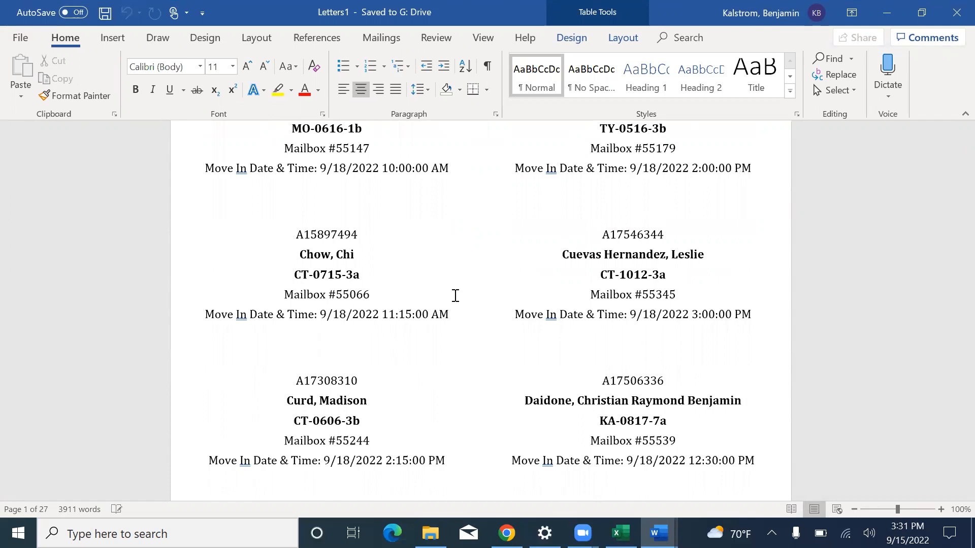
pyautogui.scroll(-4, 396, 494)
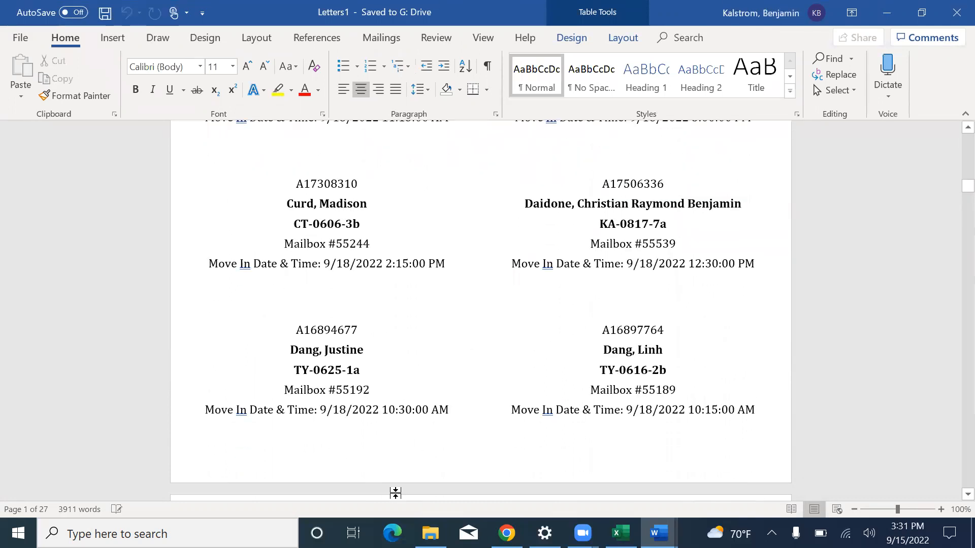
pyautogui.scroll(-5, 462, 196)
pyautogui.scroll(-10, 462, 196)
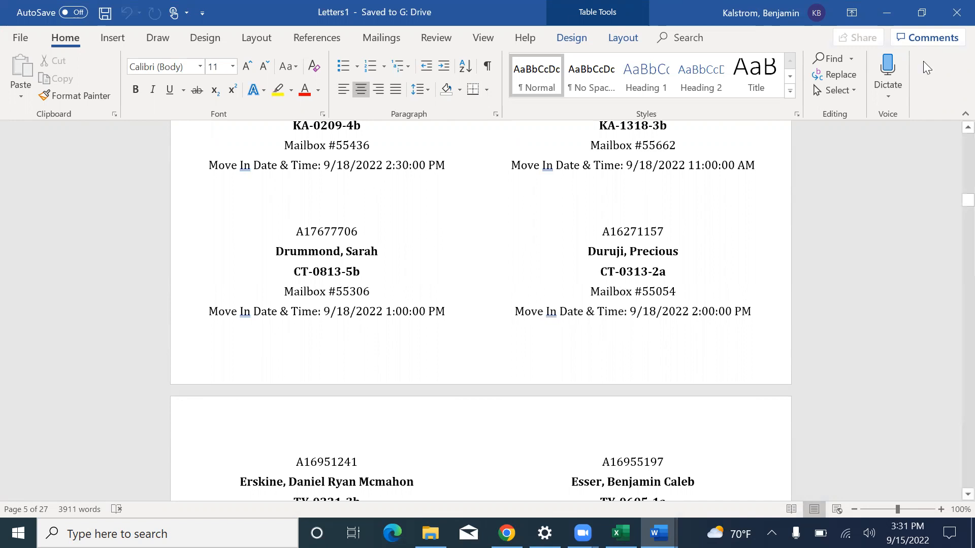
pyautogui.scroll(2, 681, 246)
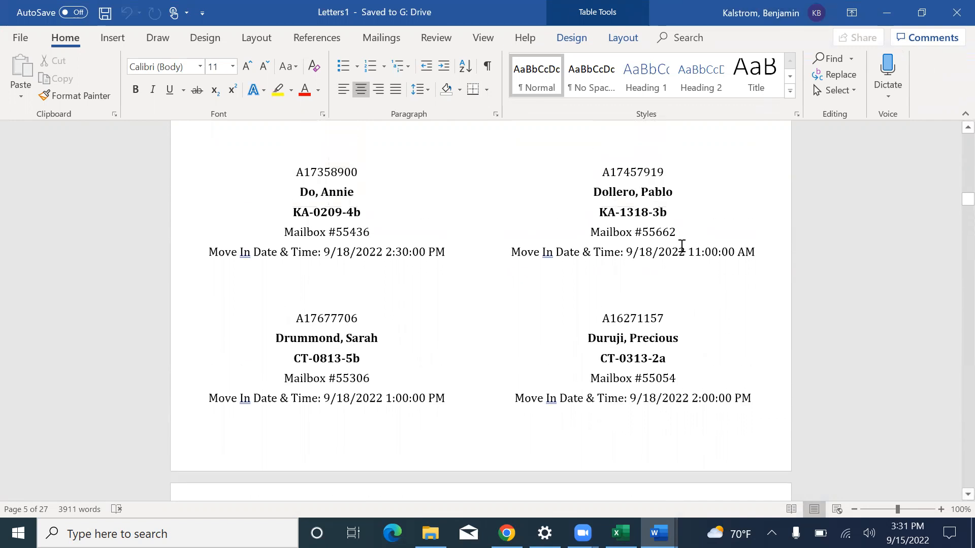
pyautogui.scroll(2, 681, 245)
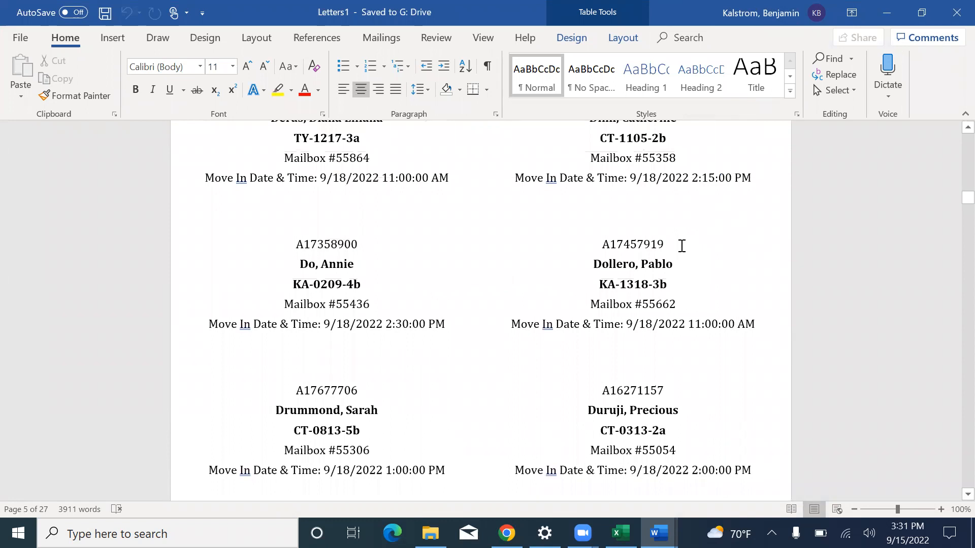
# - Minimize both Word documents and switch to the Move-in 9.18.2022 workbook in Excel
pyautogui.click(890, 7)
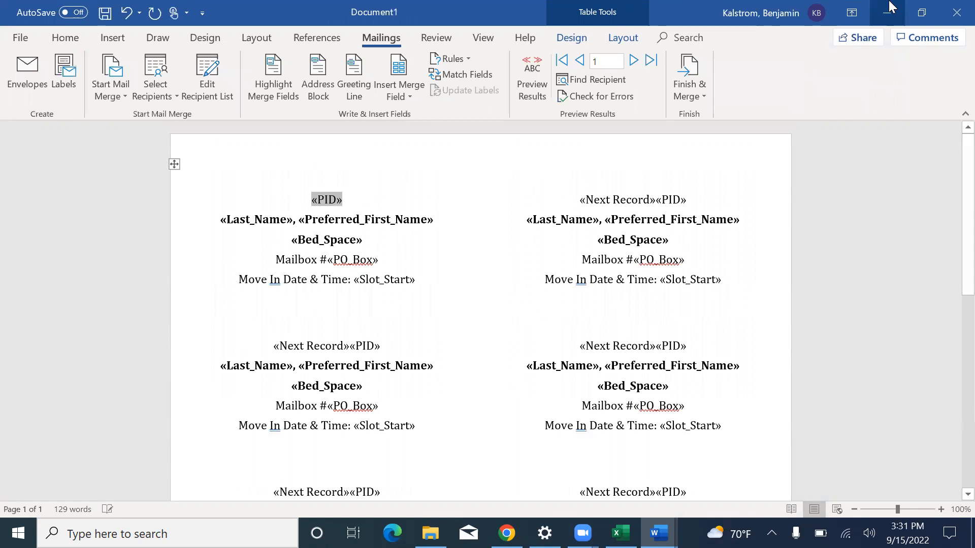
pyautogui.click(890, 6)
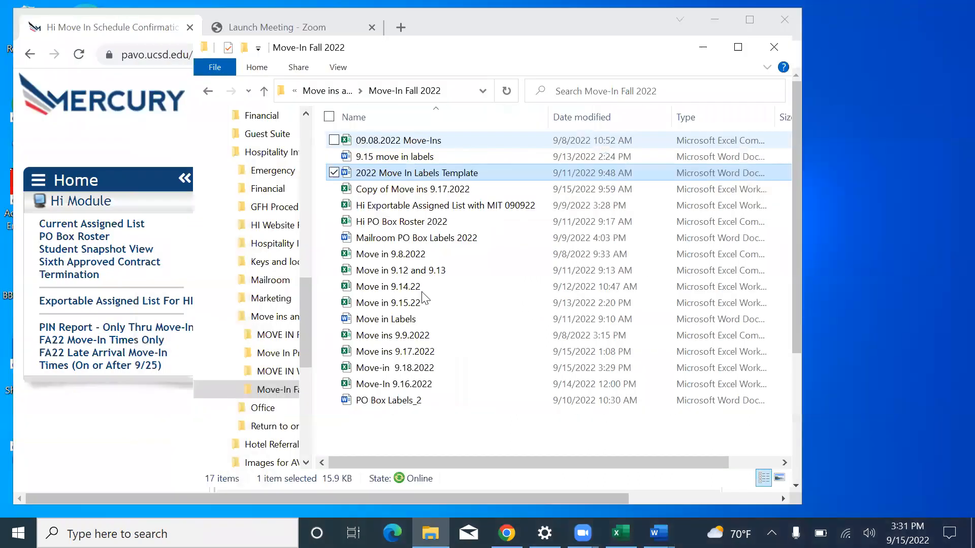
pyautogui.click(619, 533)
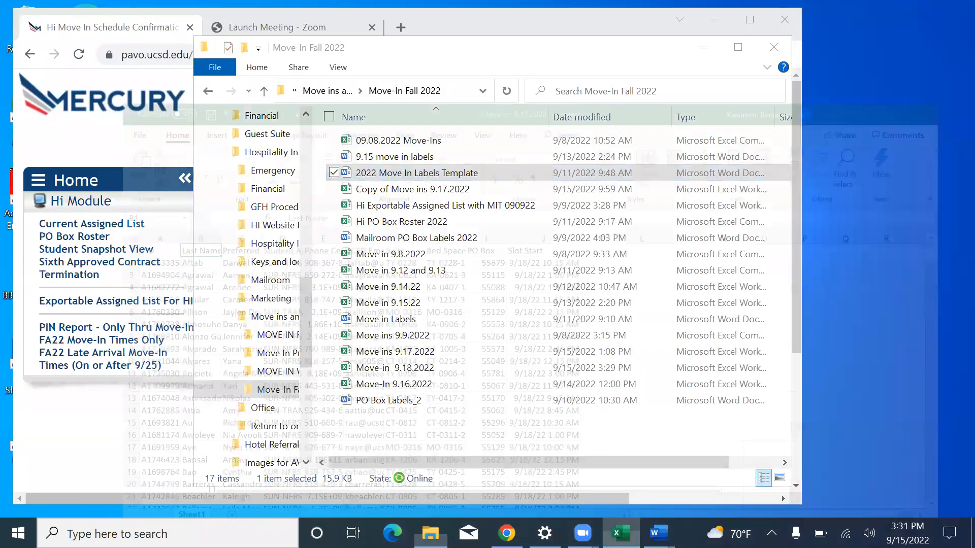
pyautogui.click(616, 481)
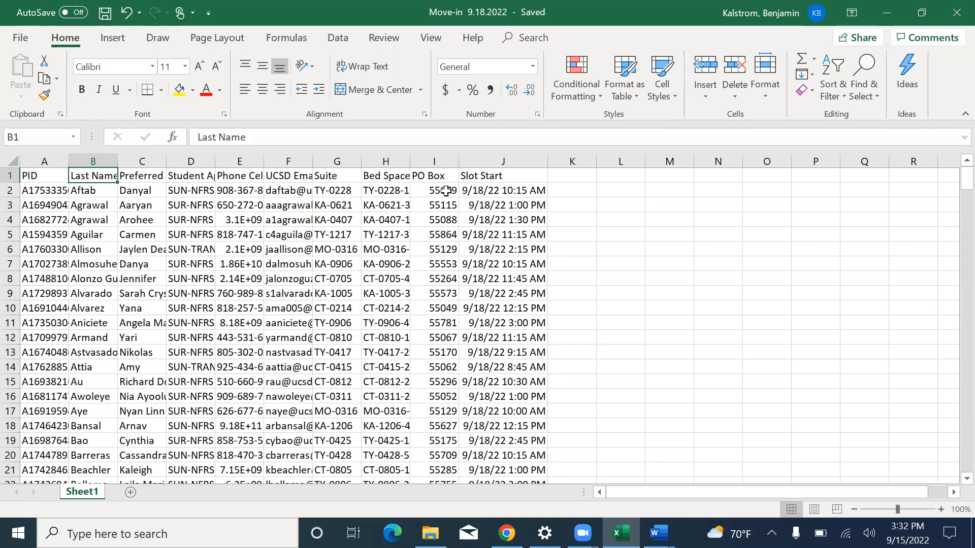
# - Open the MAILBOX COMBOS SY 2022-2023 workbook as read-only from the Mailroom folder under CONFRNCE > Hospitality Information
pyautogui.click(430, 533)
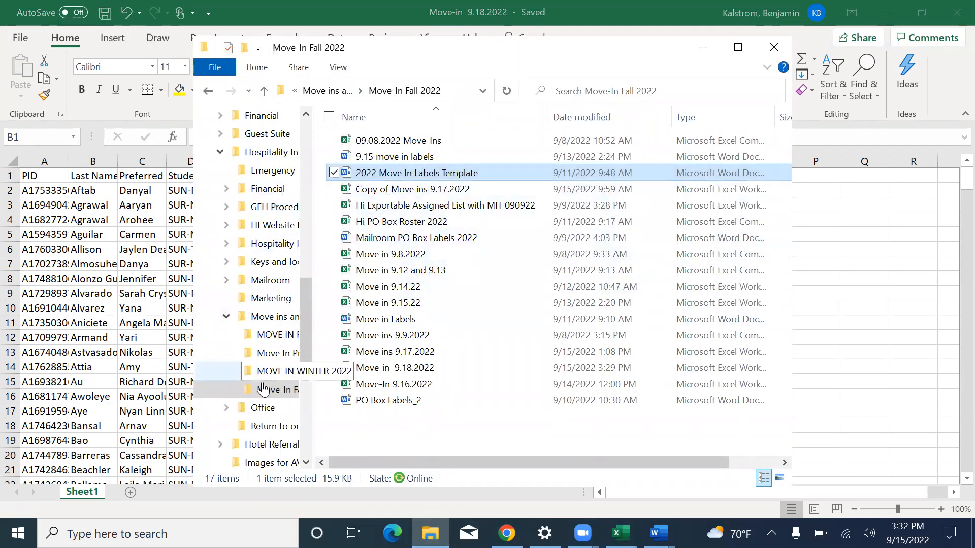
pyautogui.click(207, 93)
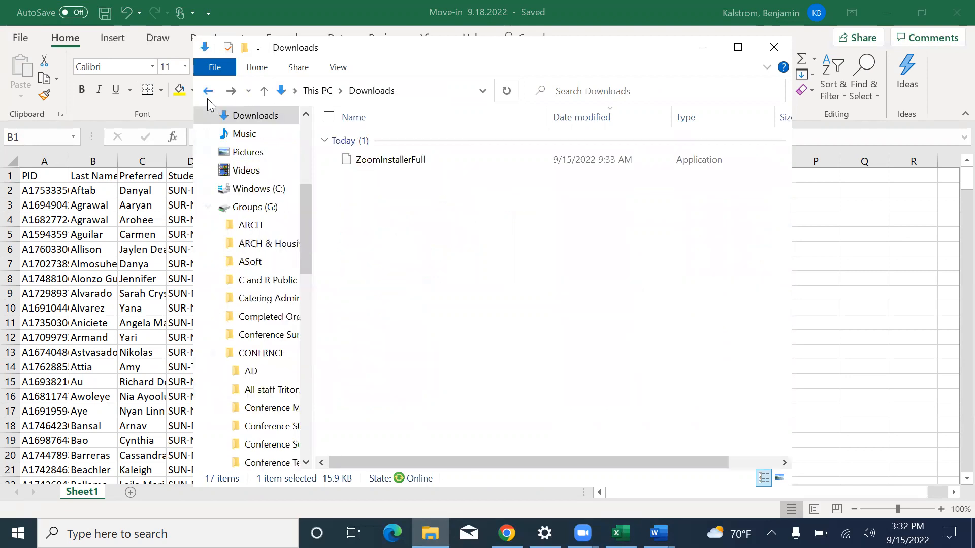
pyautogui.click(261, 353)
pyautogui.doubleClick(465, 269)
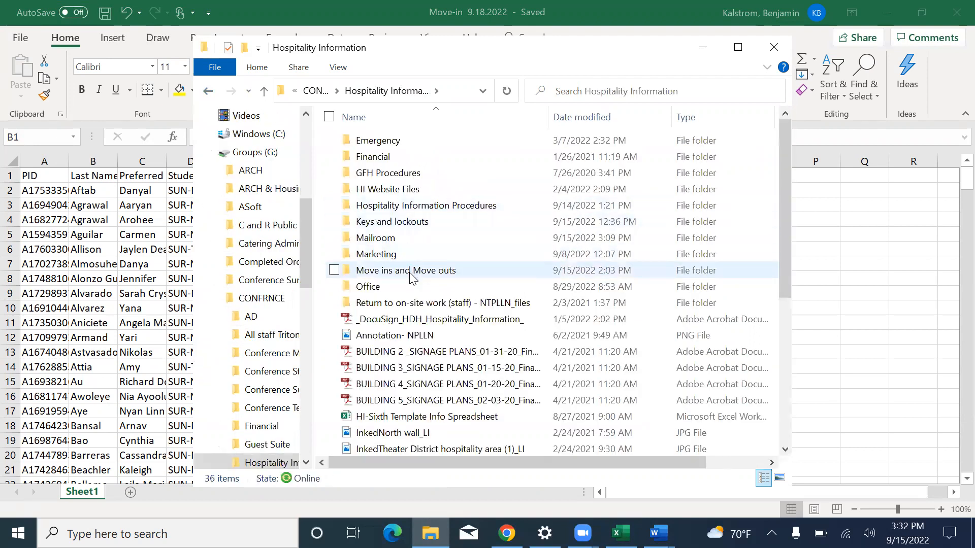
pyautogui.doubleClick(405, 237)
pyautogui.doubleClick(406, 222)
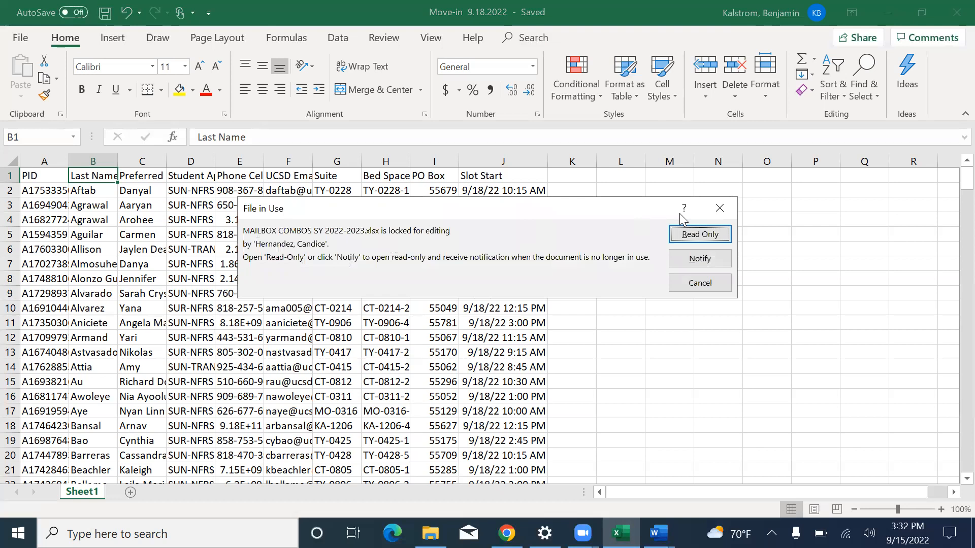
pyautogui.click(687, 236)
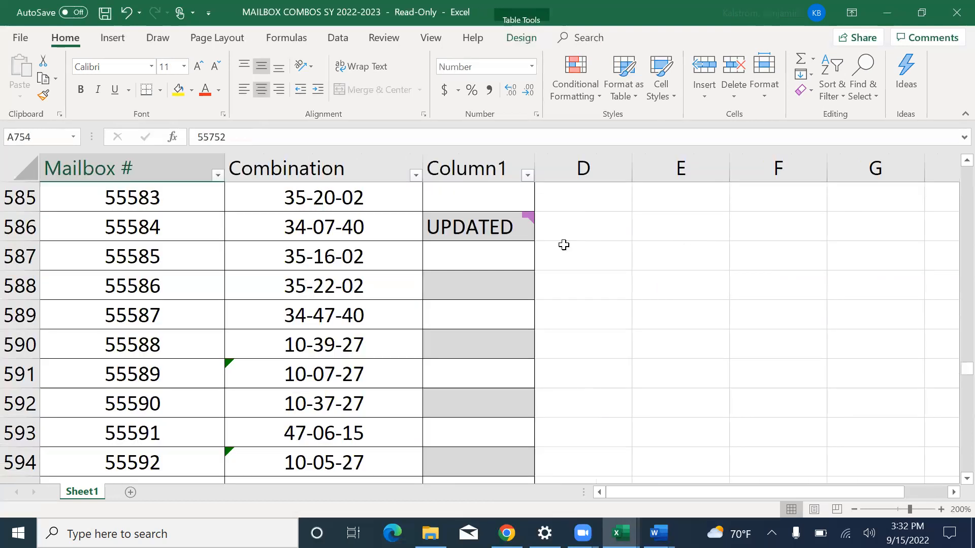
# - Look over the mailbox numbers and their combinations, and close the mailbox combinations workbook
pyautogui.scroll(-1, 430, 279)
pyautogui.scroll(-3, 430, 279)
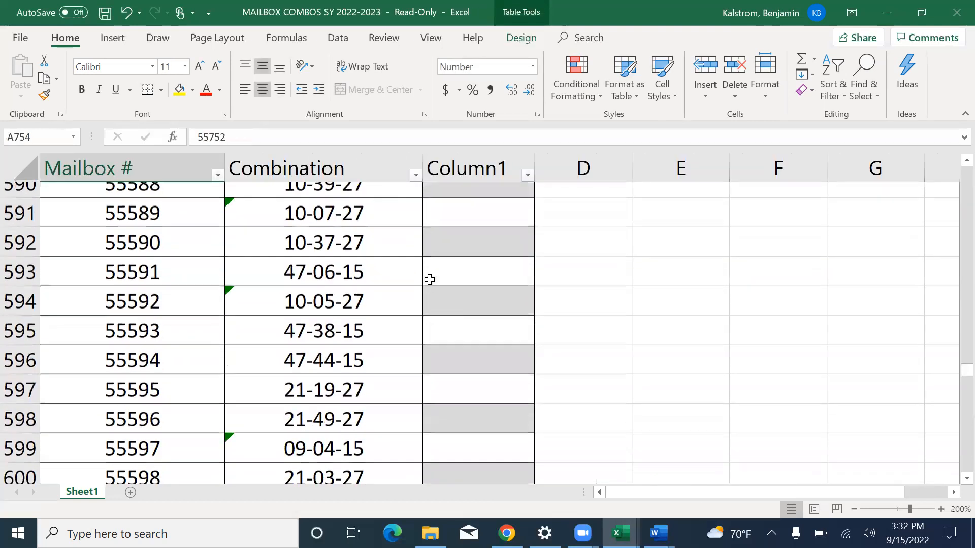
pyautogui.scroll(-1, 430, 279)
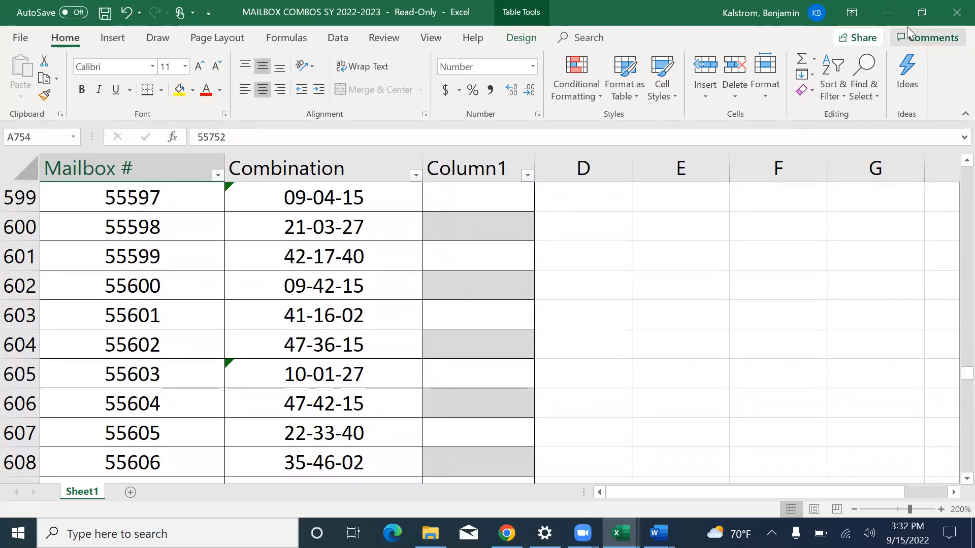
pyautogui.click(948, 15)
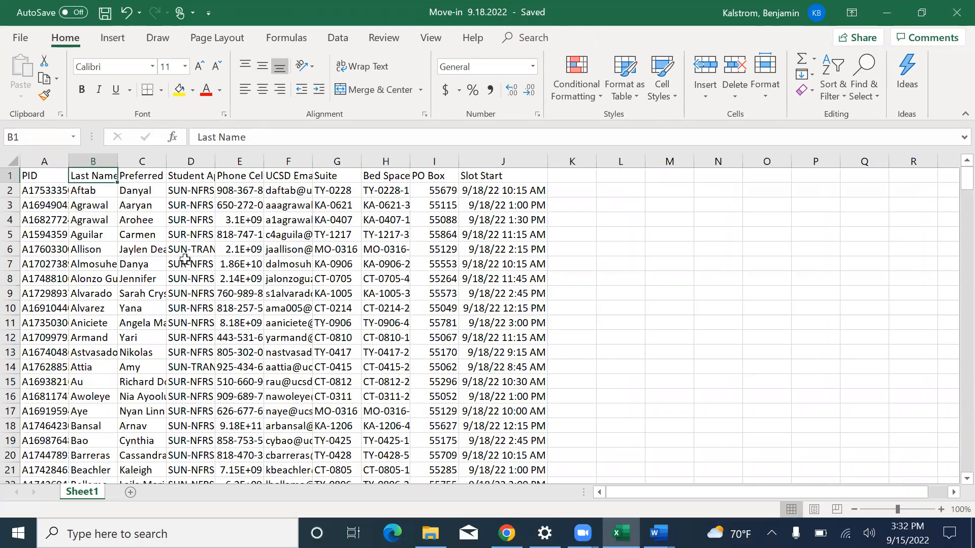
# - Examine the student codes in column D of the move-in list, starting with cells D2 and D3
pyautogui.click(185, 196)
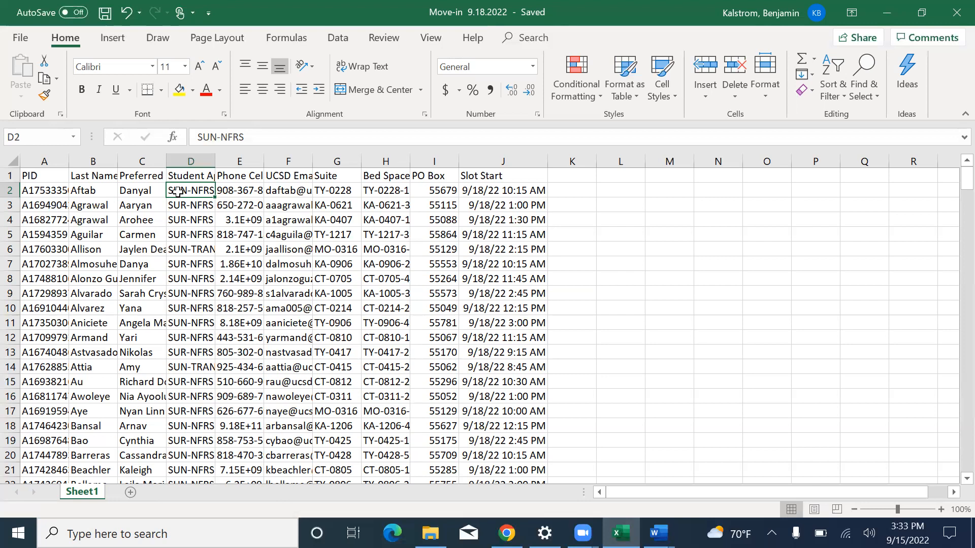
pyautogui.click(191, 204)
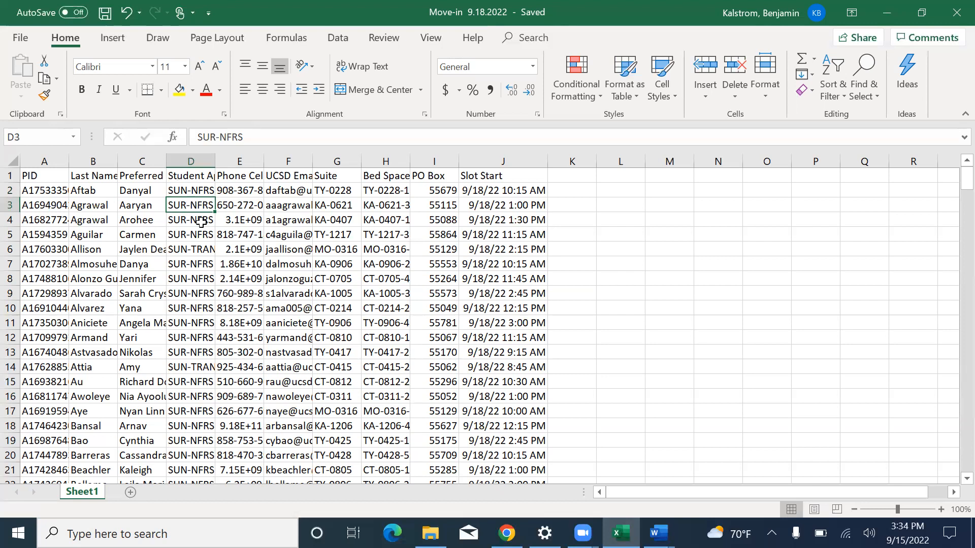
pyautogui.scroll(-2, 201, 291)
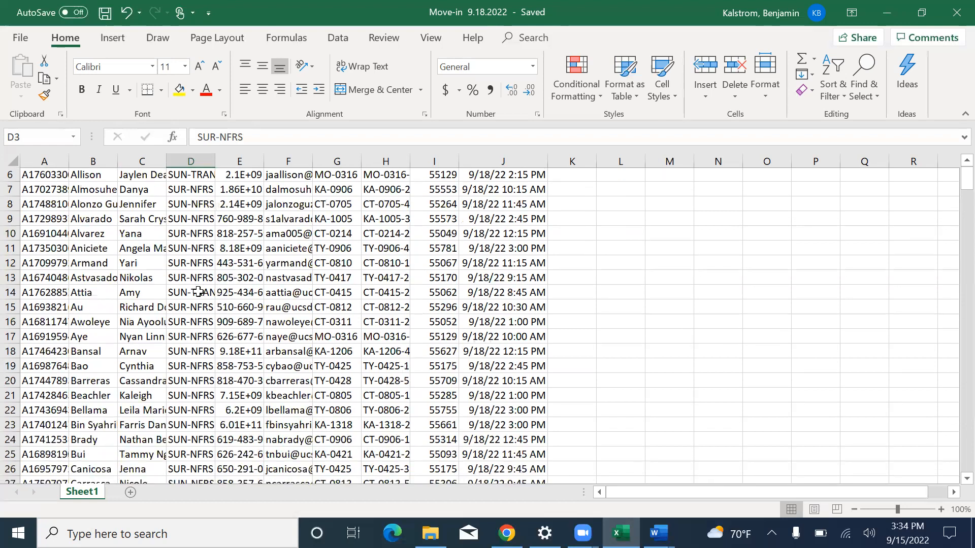
pyautogui.scroll(-3, 198, 292)
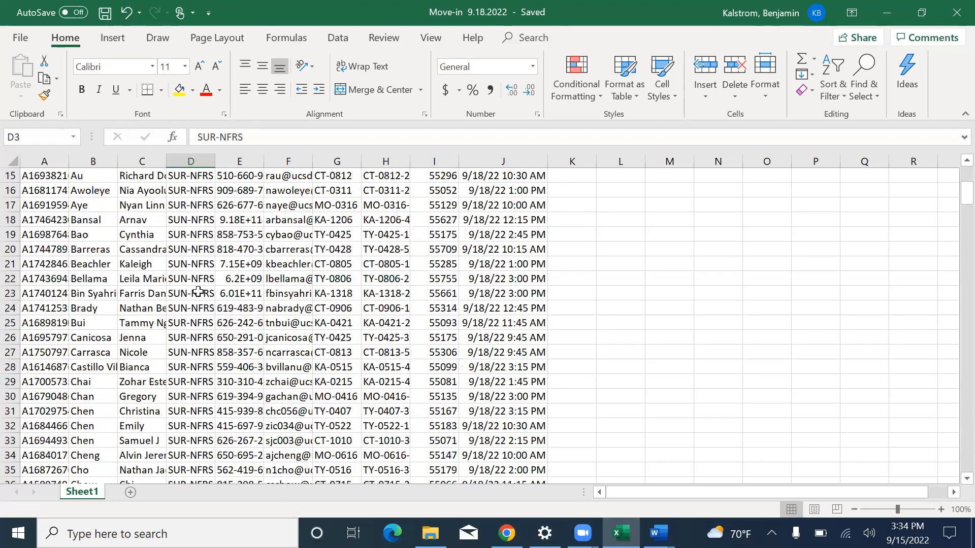
pyautogui.scroll(5, 198, 291)
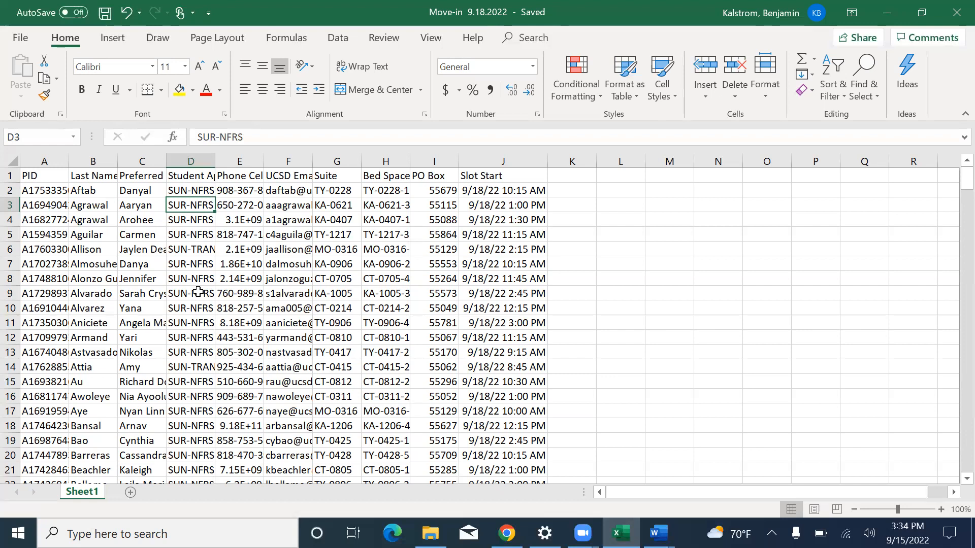